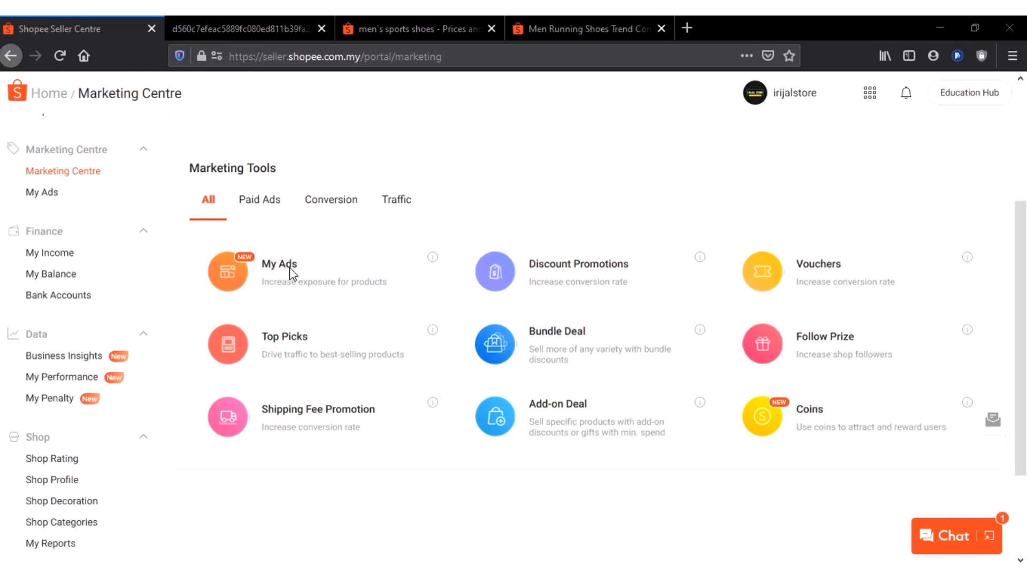
Open My Ads from the Marketing Tools section of the Marketing Centre in a new browser tab
scroll(292, 273, up, 3)
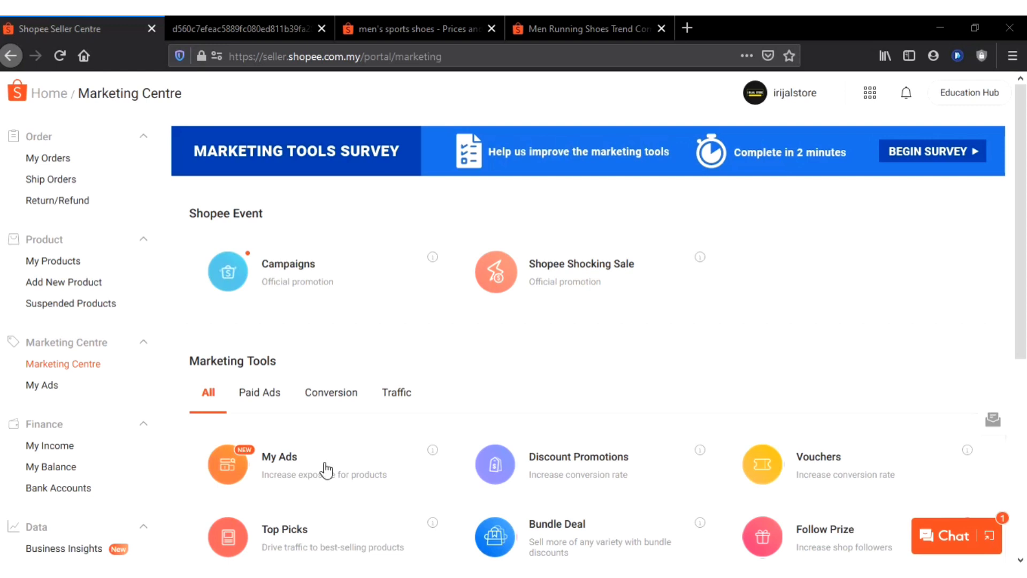
scroll(431, 383, down, 3)
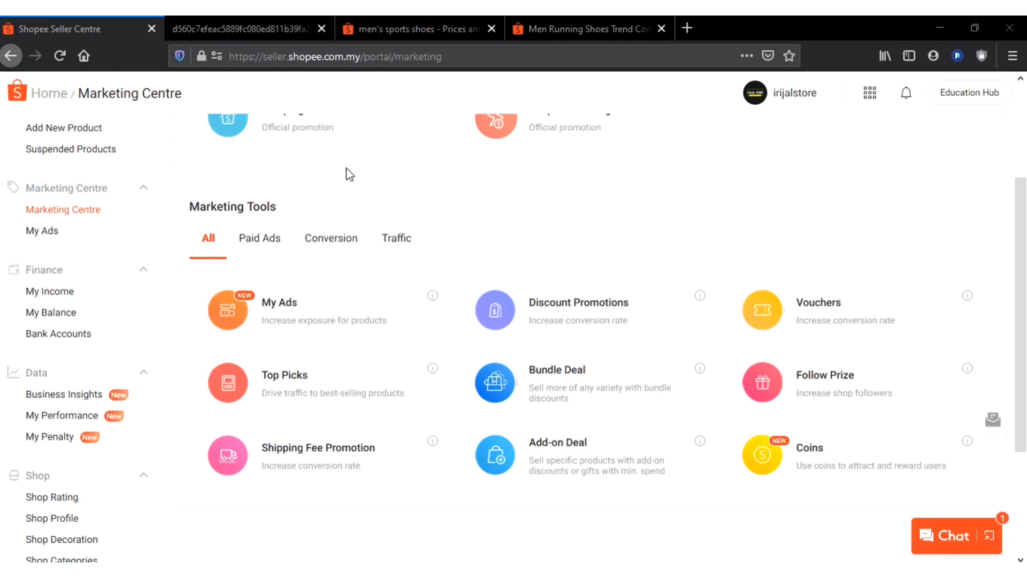
right_click(292, 319)
click(348, 277)
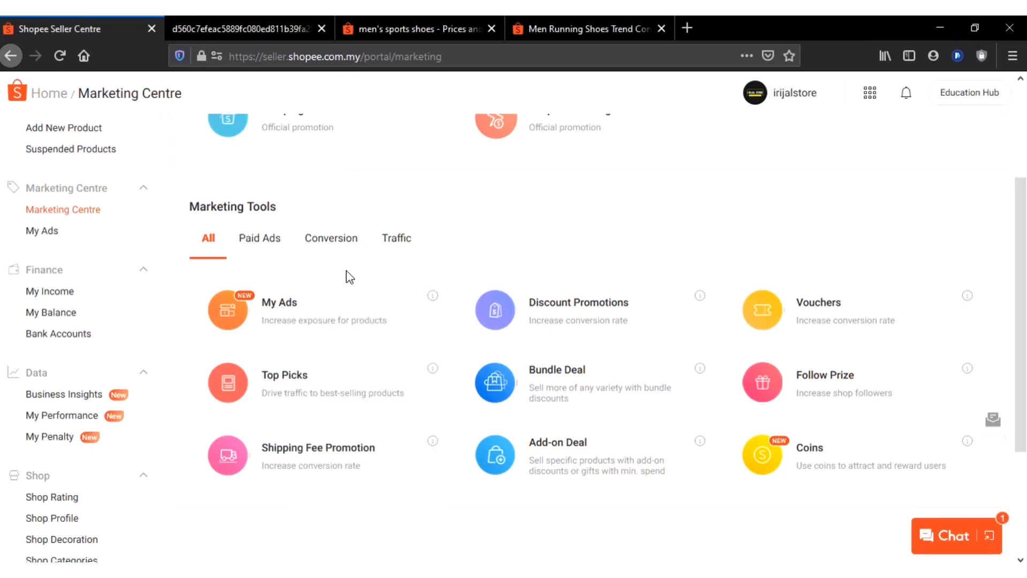
click(284, 317)
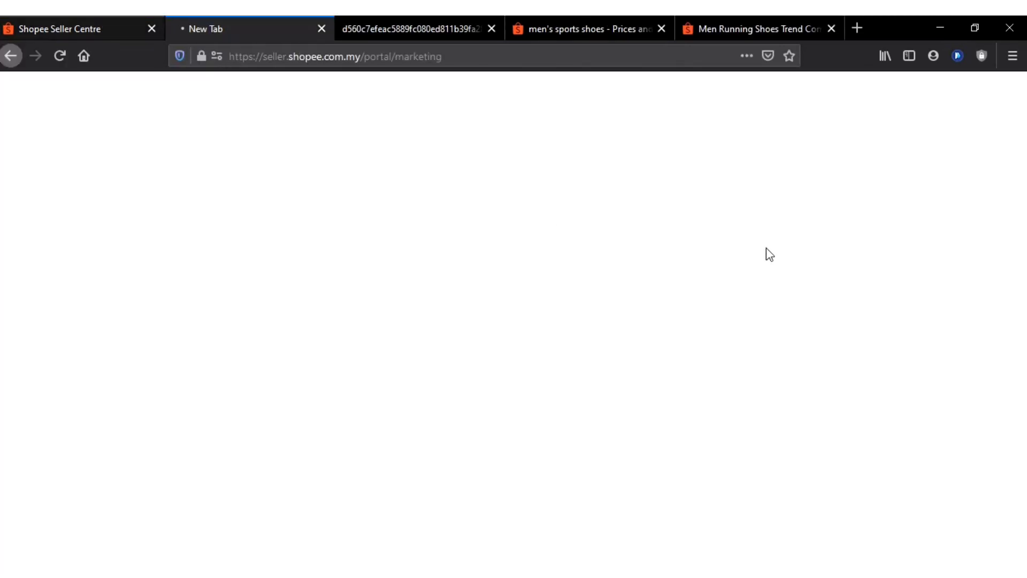
Look over the Marketing Centre's events and tools, and the statistics and product list on the Keyword Ads page
click(53, 22)
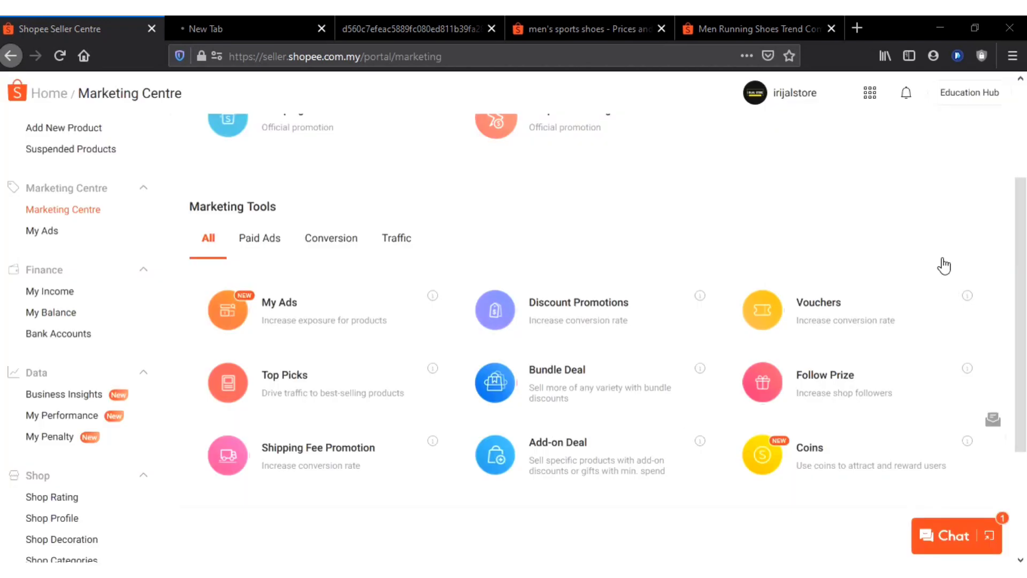
scroll(909, 225, up, 3)
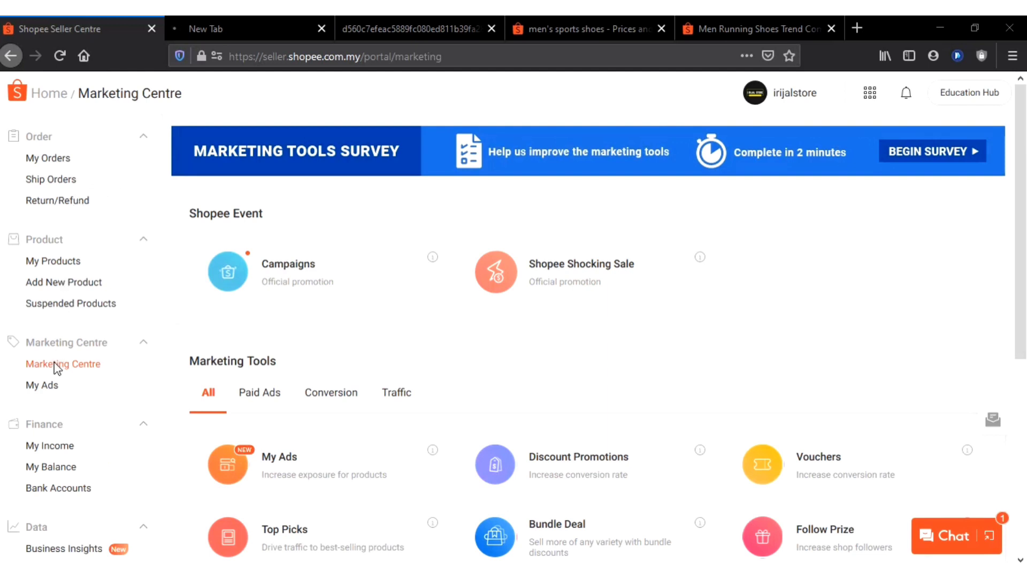
scroll(58, 369, down, 2)
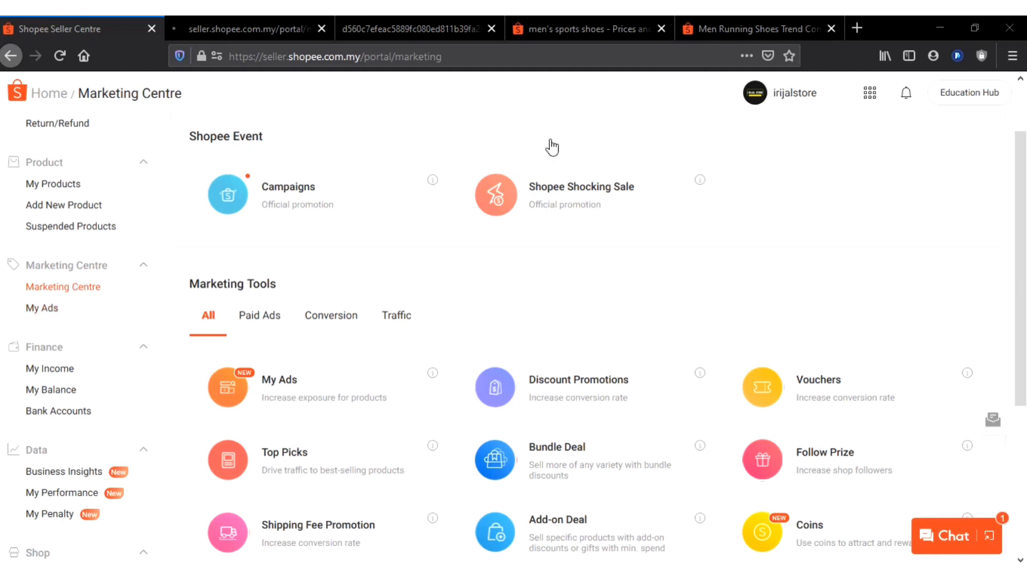
scroll(552, 147, down, 3)
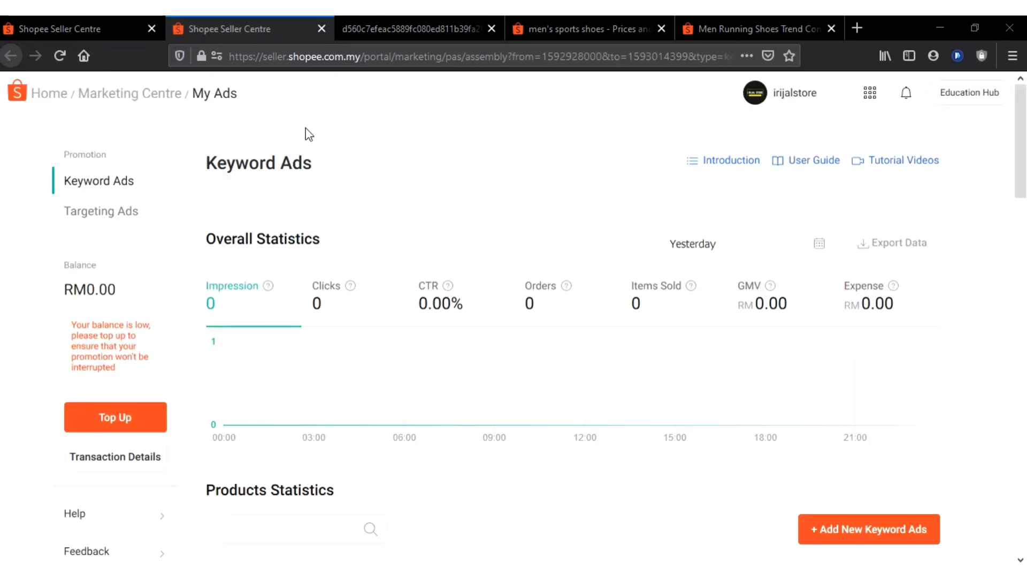
scroll(578, 321, down, 4)
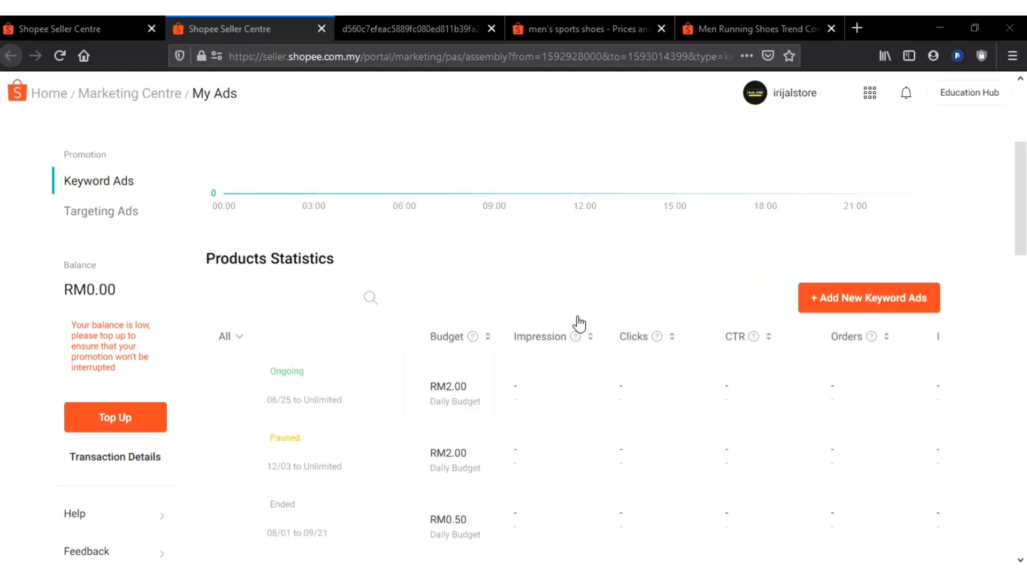
scroll(578, 323, up, 4)
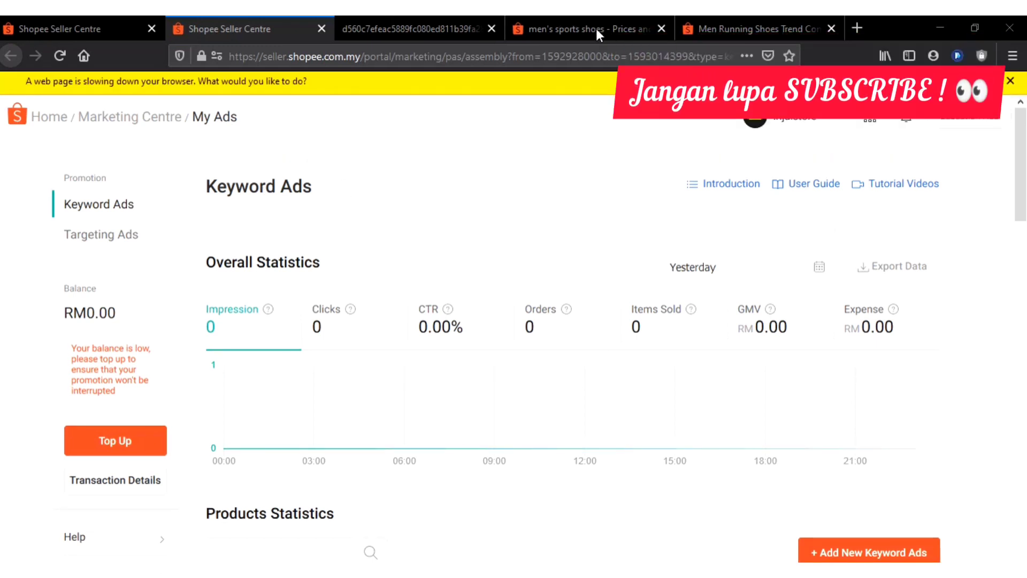
Examine the shopper search results for "men's sports shoes", comparing the sponsored shop and the listings marked Ad with the ordinary listings
click(596, 28)
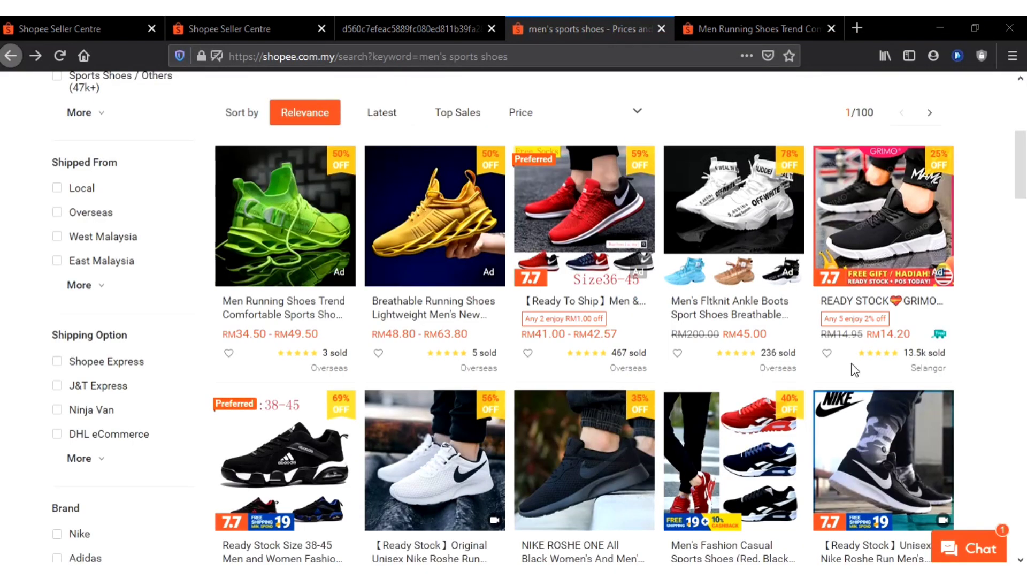
scroll(851, 363, up, 2)
scroll(396, 220, up, 4)
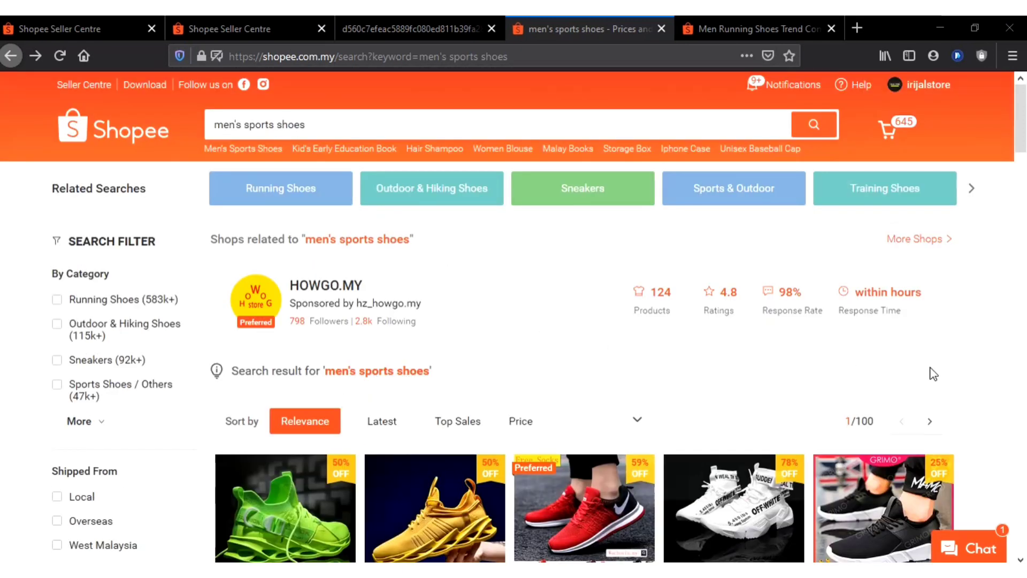
scroll(990, 450, down, 4)
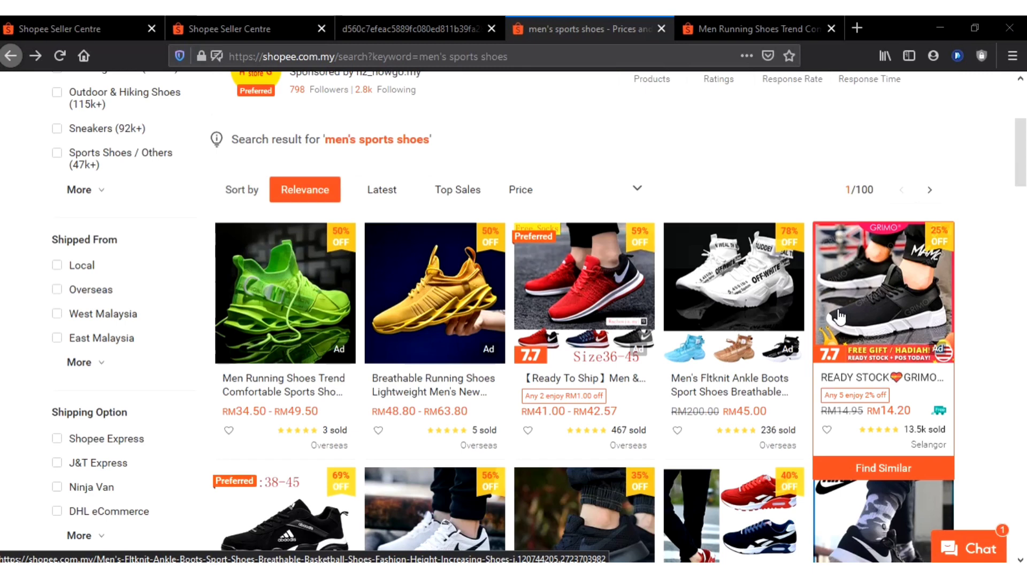
scroll(658, 294, down, 4)
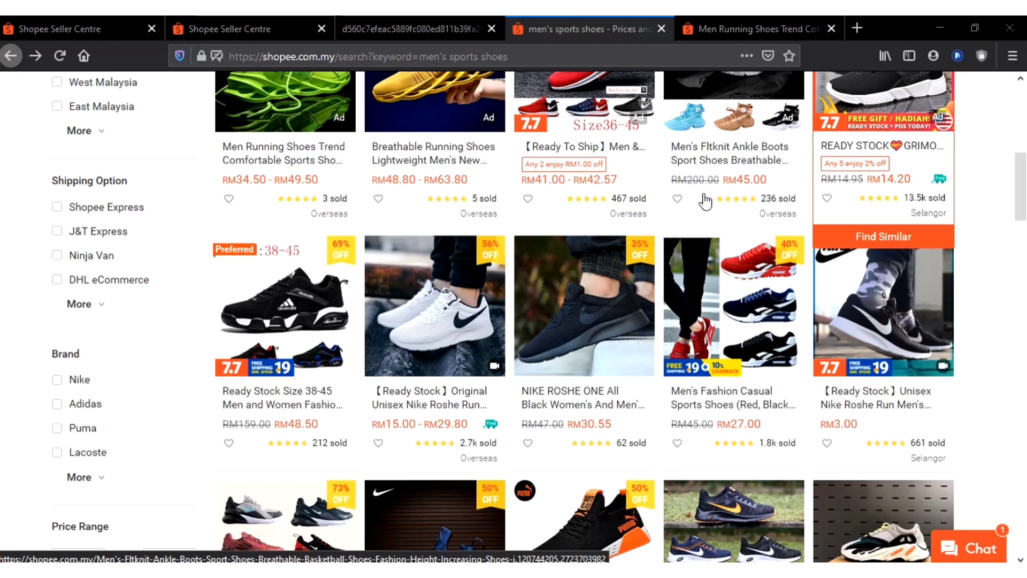
scroll(468, 88, up, 6)
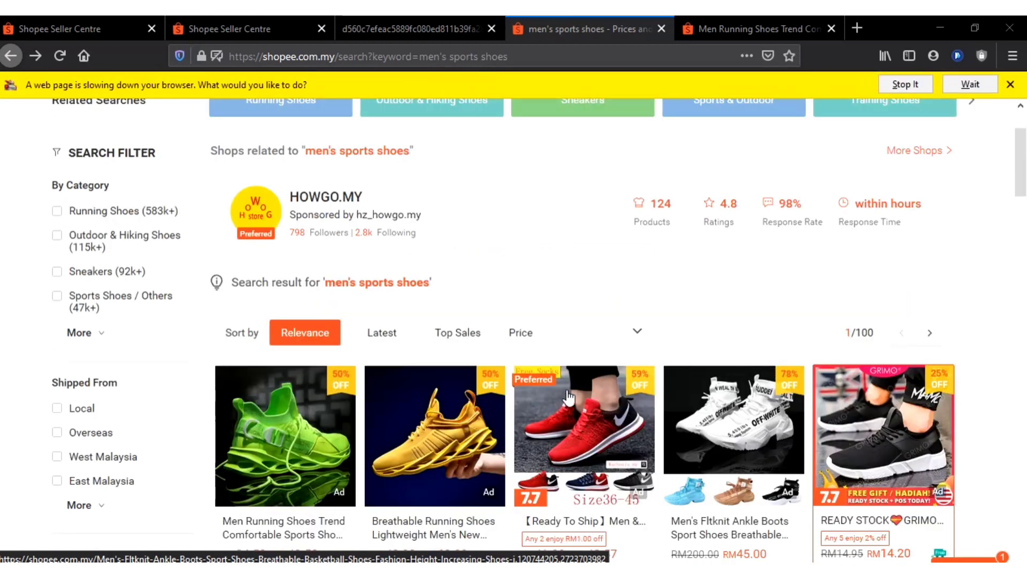
scroll(834, 418, down, 3)
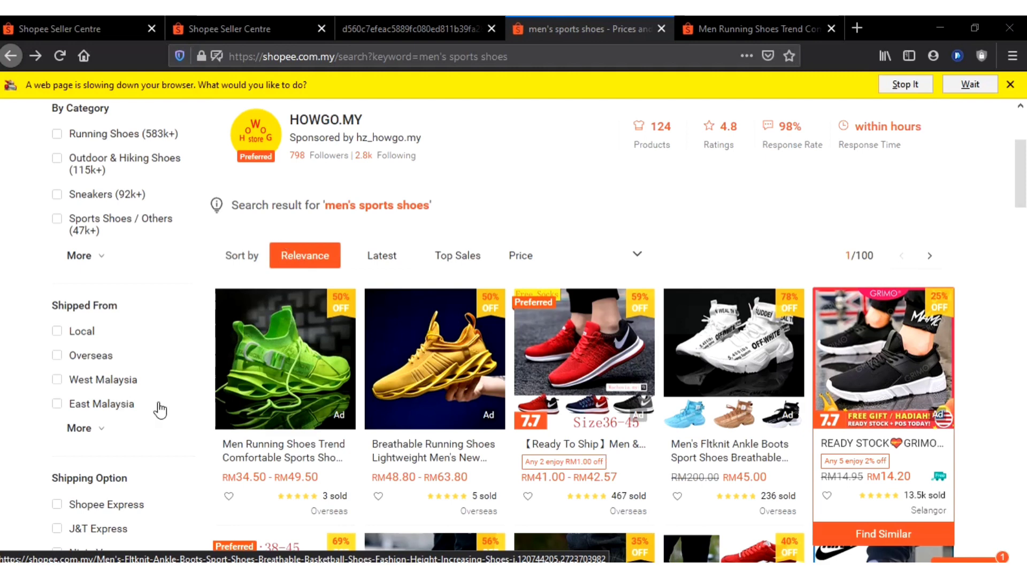
scroll(821, 415, down, 1)
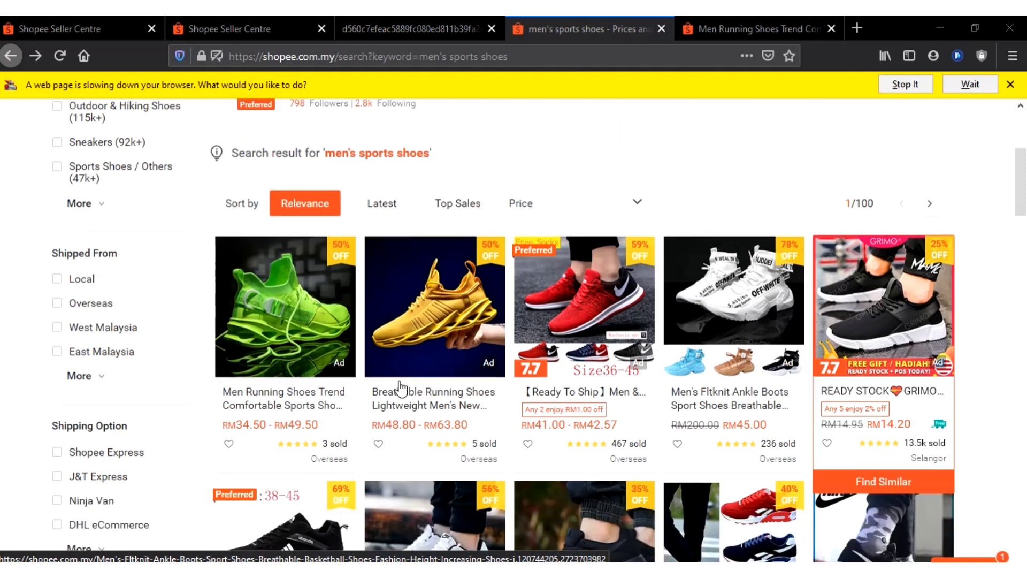
scroll(404, 389, down, 5)
scroll(455, 353, down, 2)
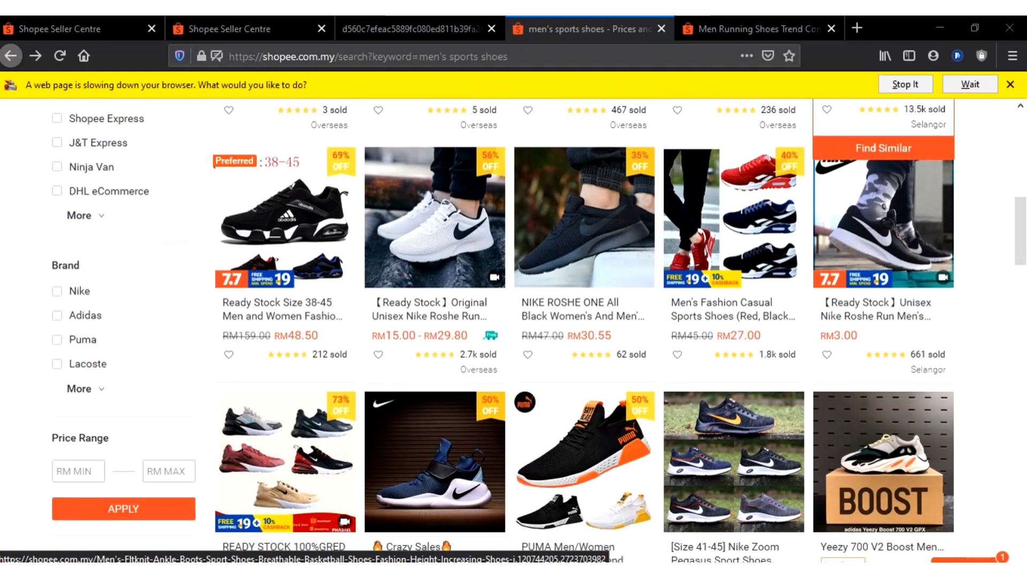
scroll(51, 219, up, 2)
scroll(882, 214, up, 3)
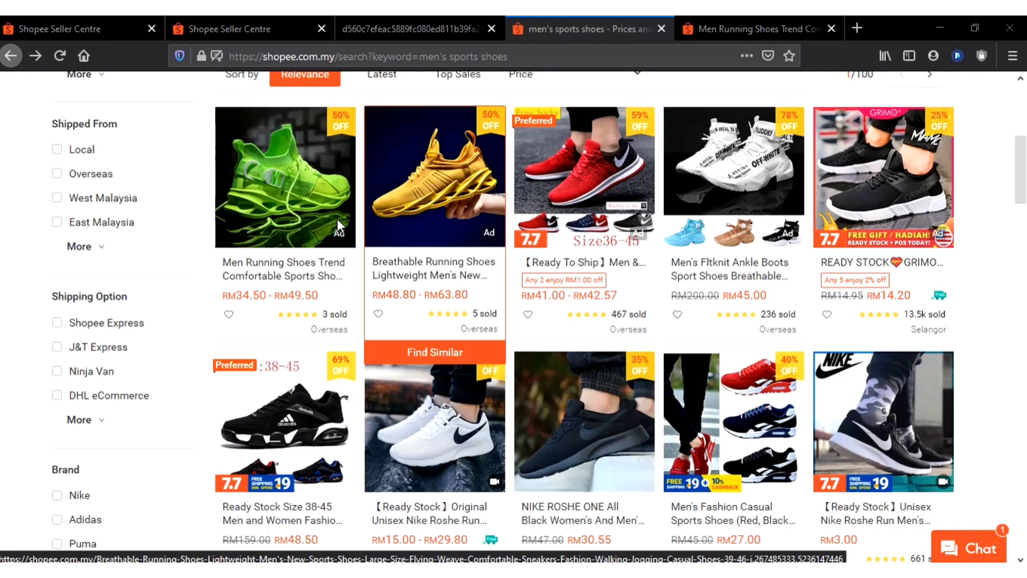
scroll(337, 219, down, 3)
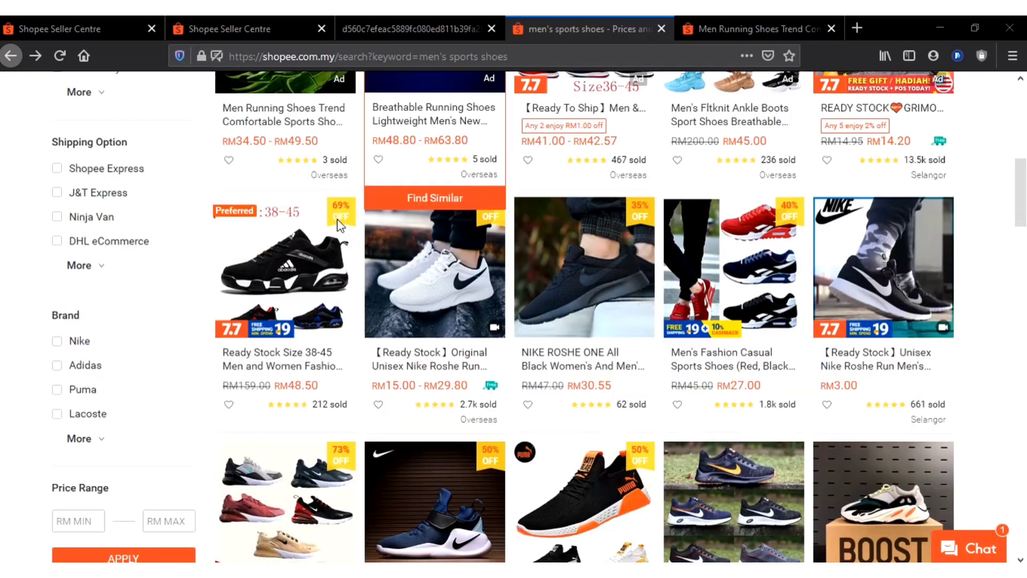
scroll(337, 220, up, 6)
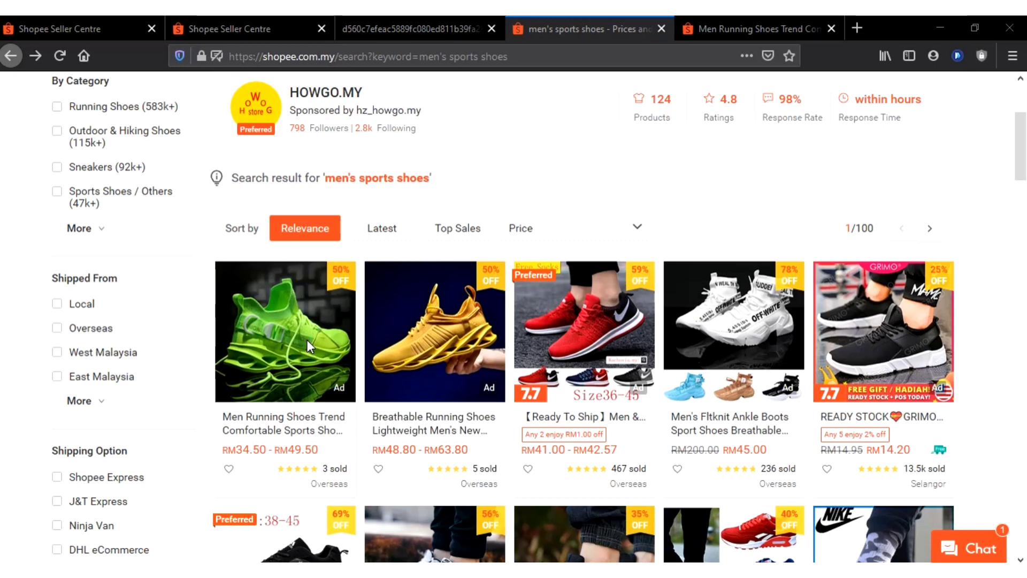
scroll(307, 339, up, 3)
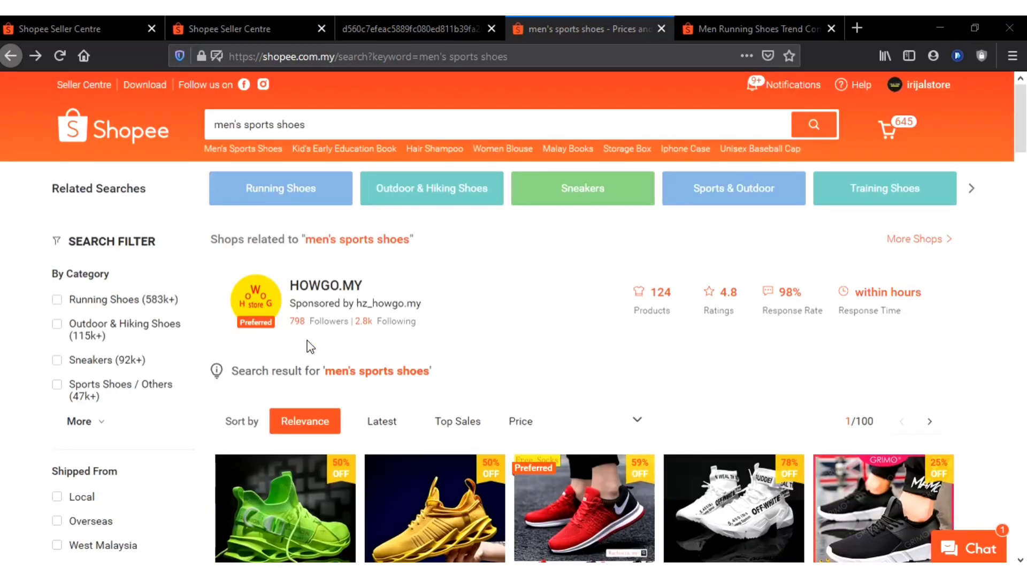
scroll(310, 347, down, 3)
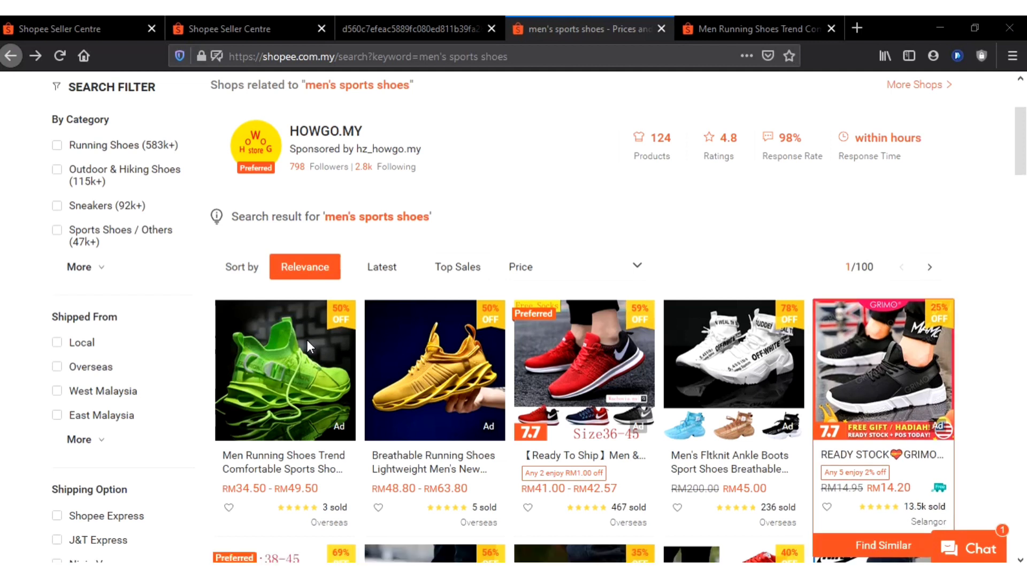
Set the Overall Statistics date range on the Keyword Ads page to 1 January through 30 March 2020
click(255, 24)
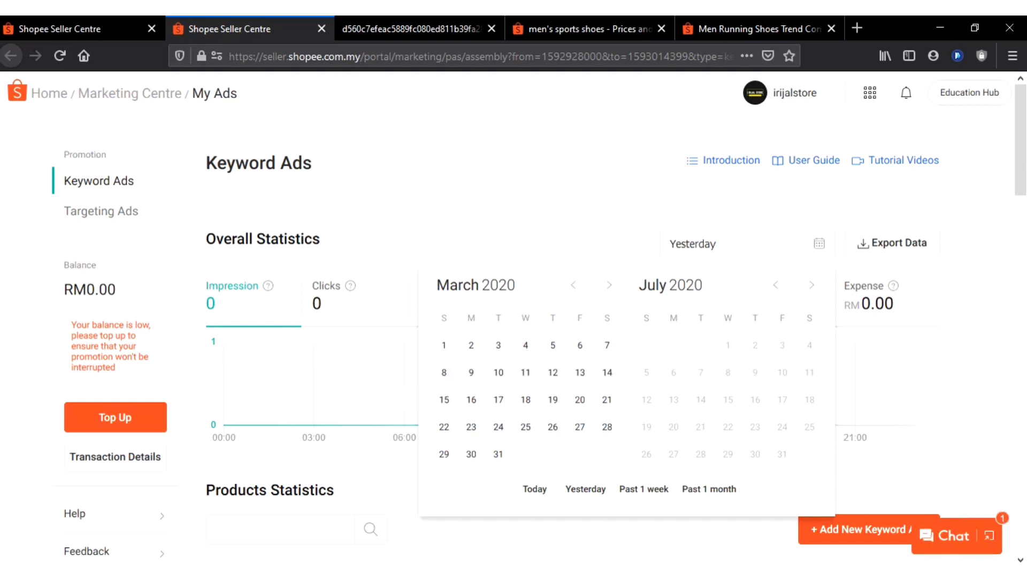
click(573, 285)
click(573, 285)
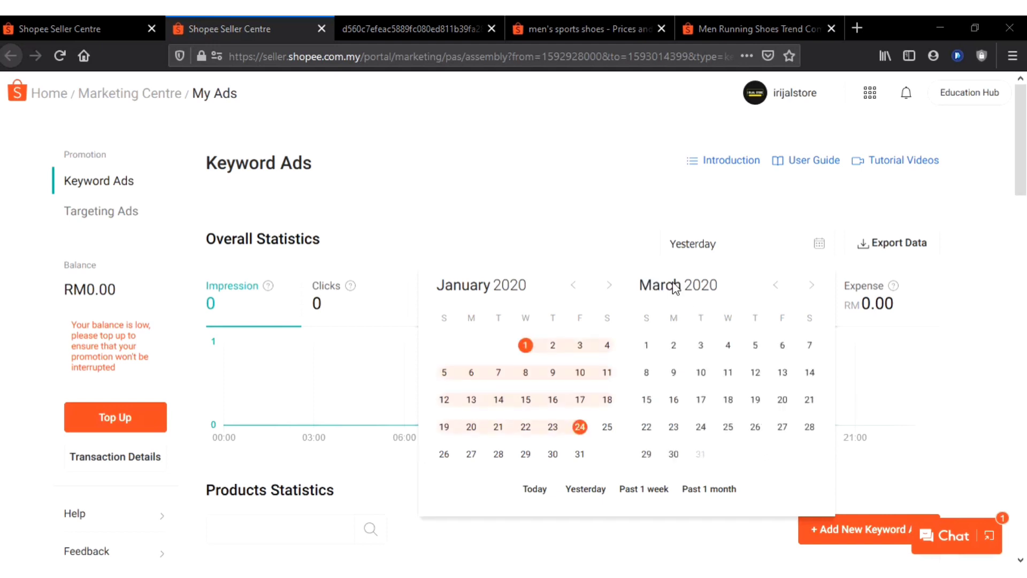
click(673, 453)
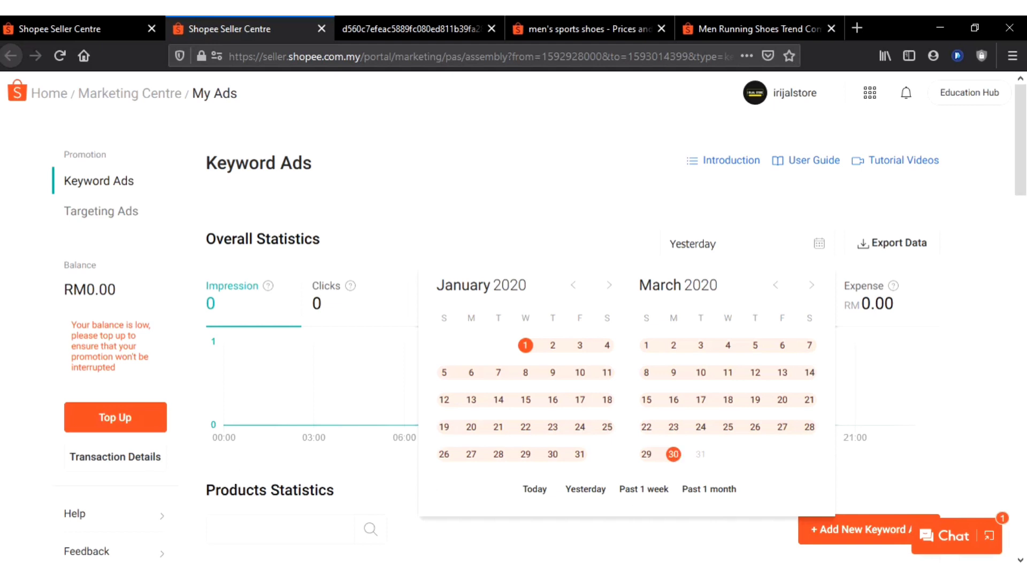
click(673, 454)
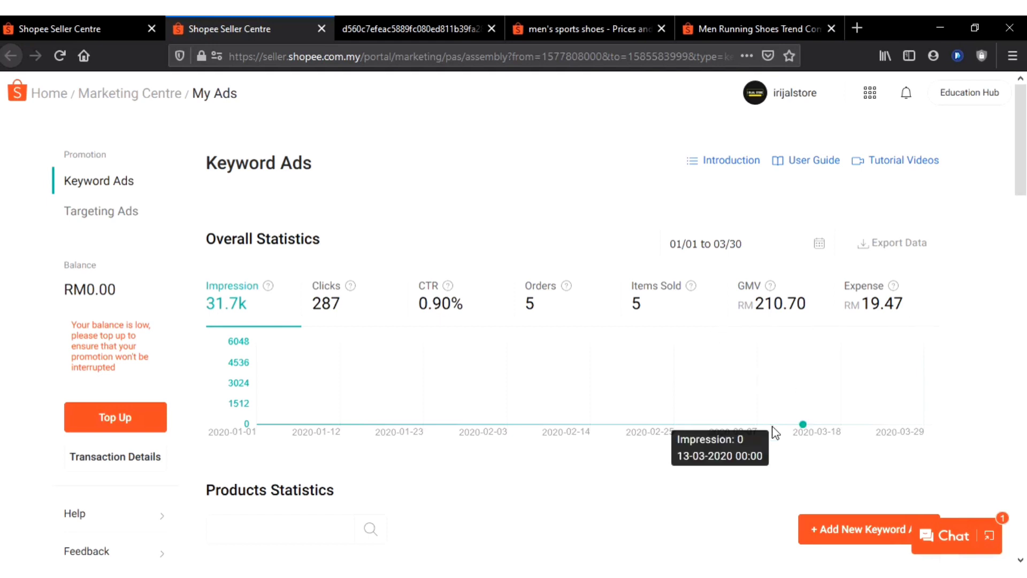
Start adding a new keyword ad from the Products Statistics section of the Keyword Ads page
scroll(770, 431, down, 4)
scroll(775, 438, down, 5)
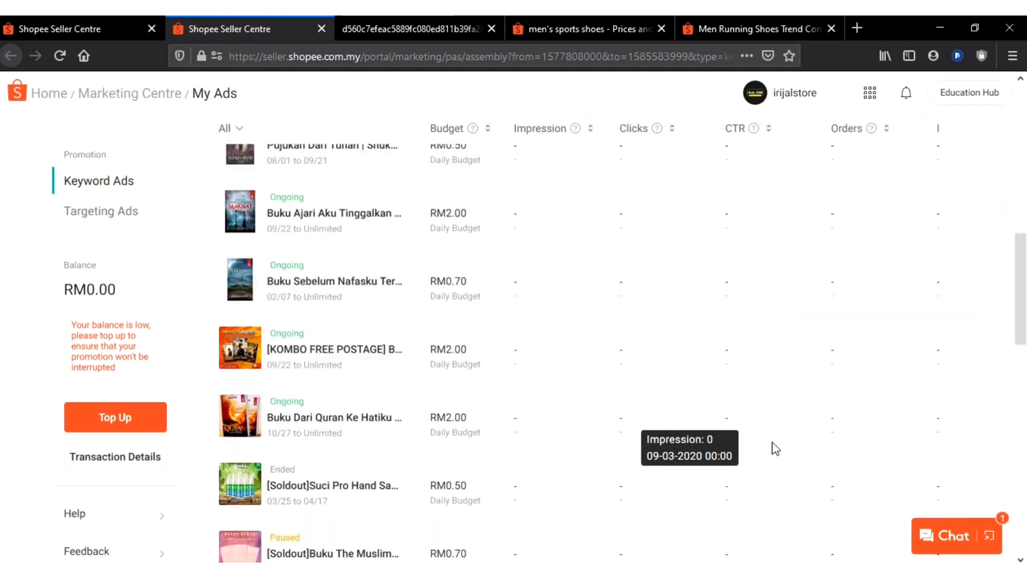
scroll(776, 448, up, 2)
scroll(775, 449, up, 7)
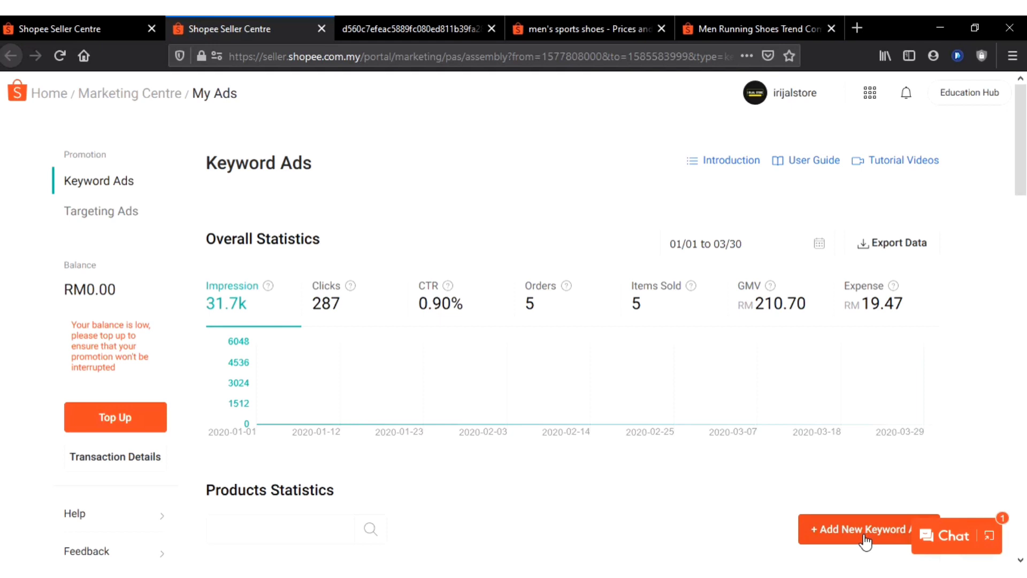
click(864, 529)
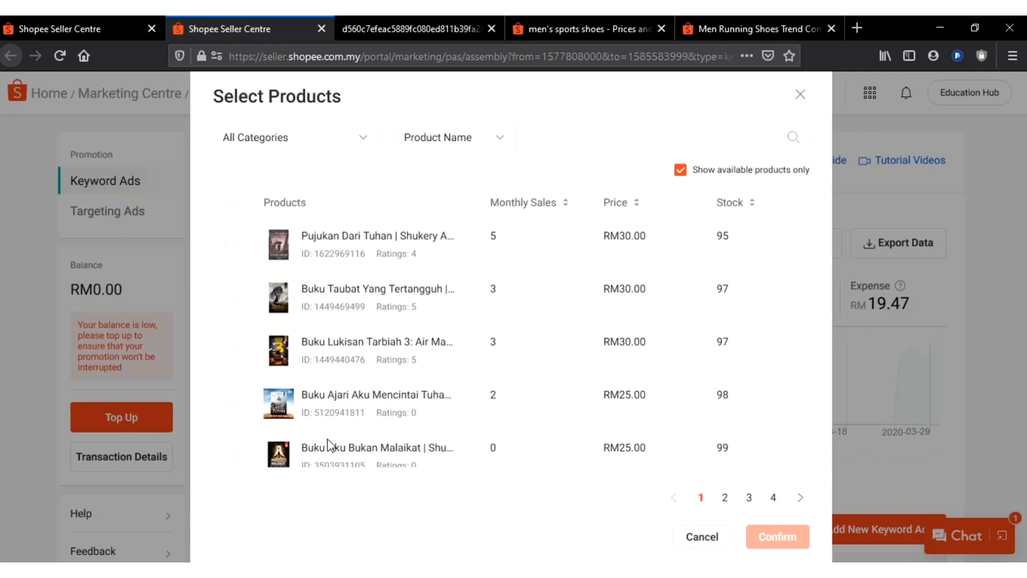
Choose the book "Buku Aku Bukan Malaikat" as the product to advertise and confirm the selection
scroll(328, 444, down, 1)
scroll(324, 428, down, 4)
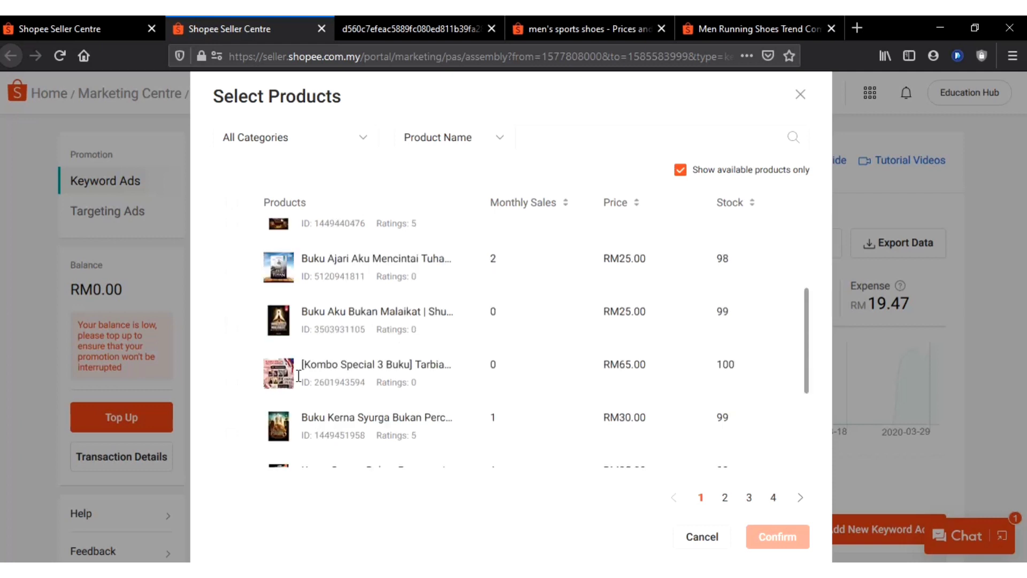
scroll(233, 318, down, 1)
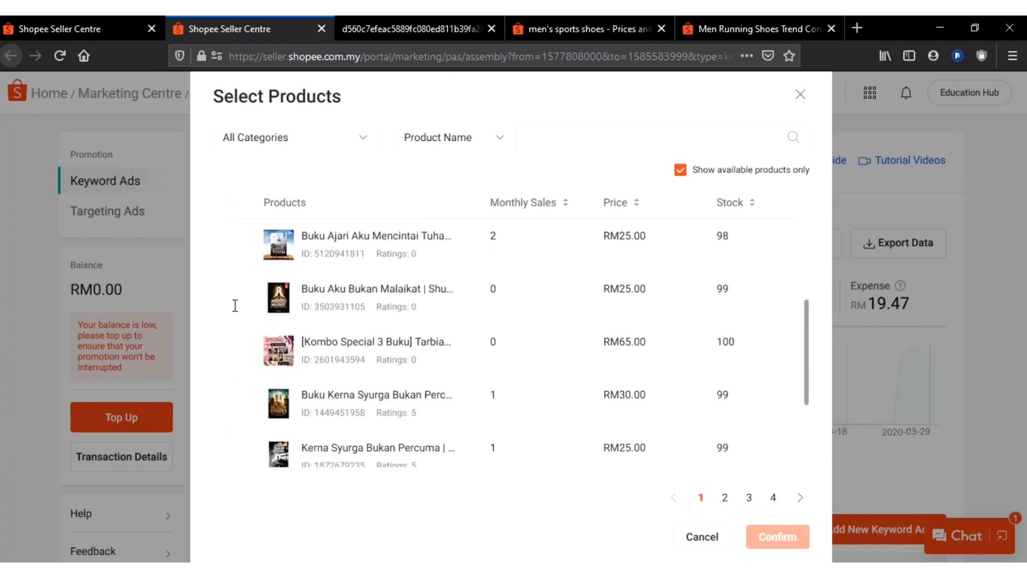
scroll(235, 296, down, 1)
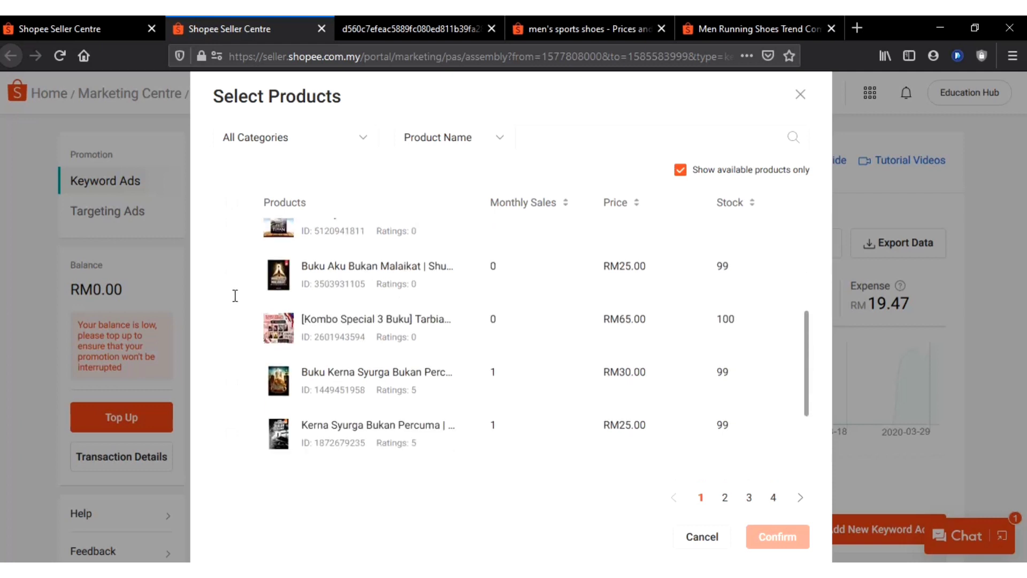
scroll(234, 282, down, 1)
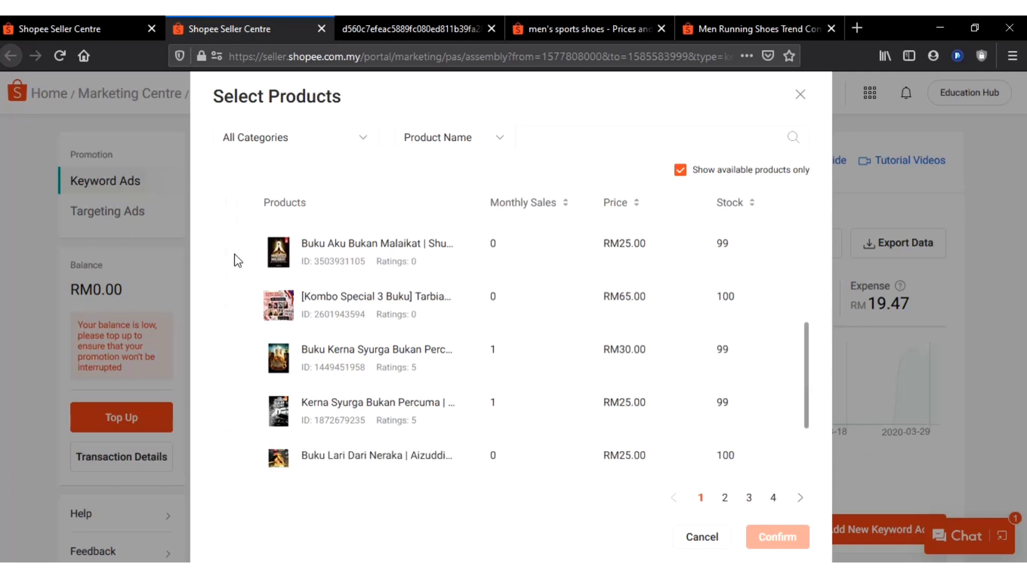
scroll(238, 261, down, 1)
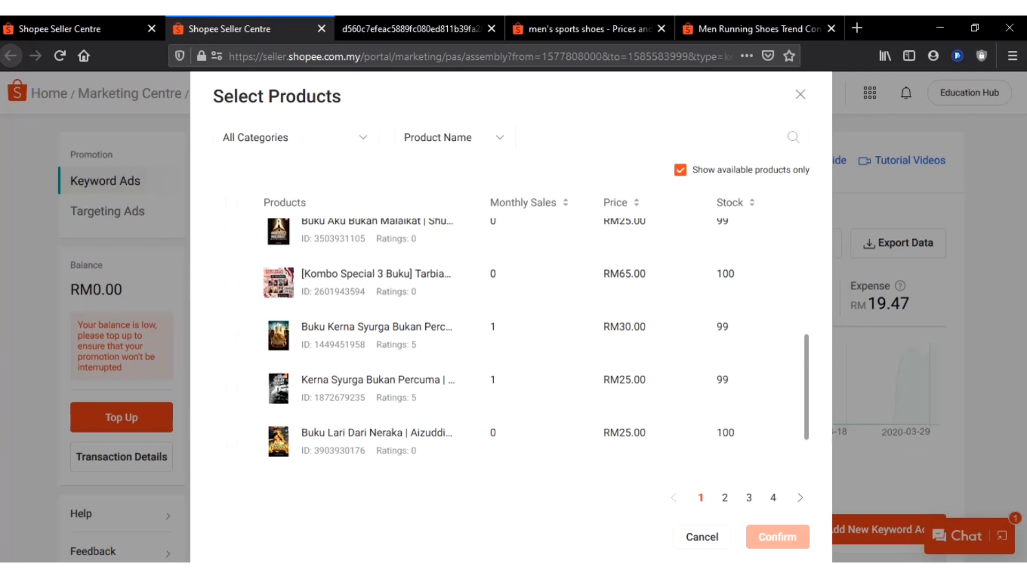
click(232, 229)
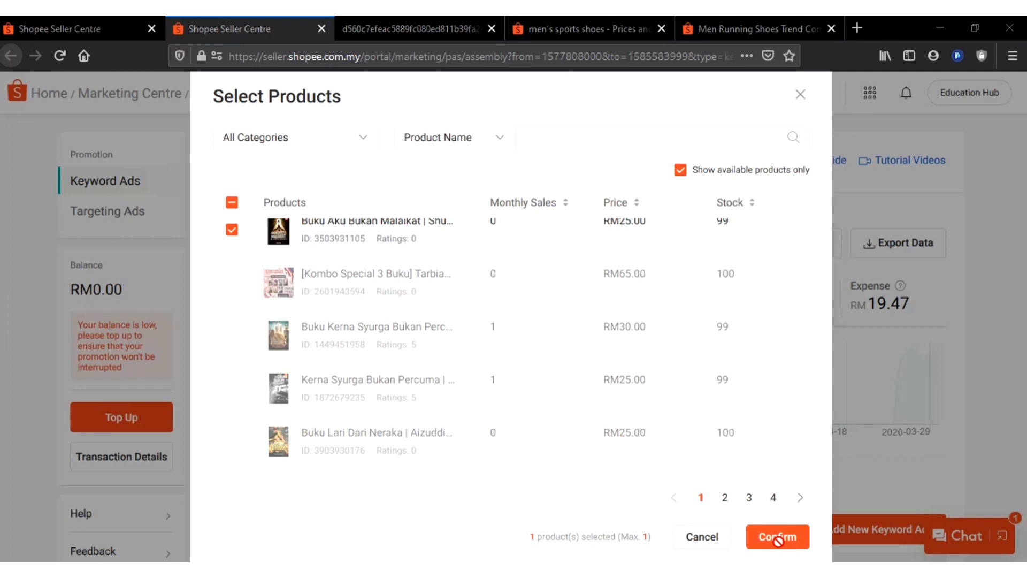
scroll(778, 541, up, 1)
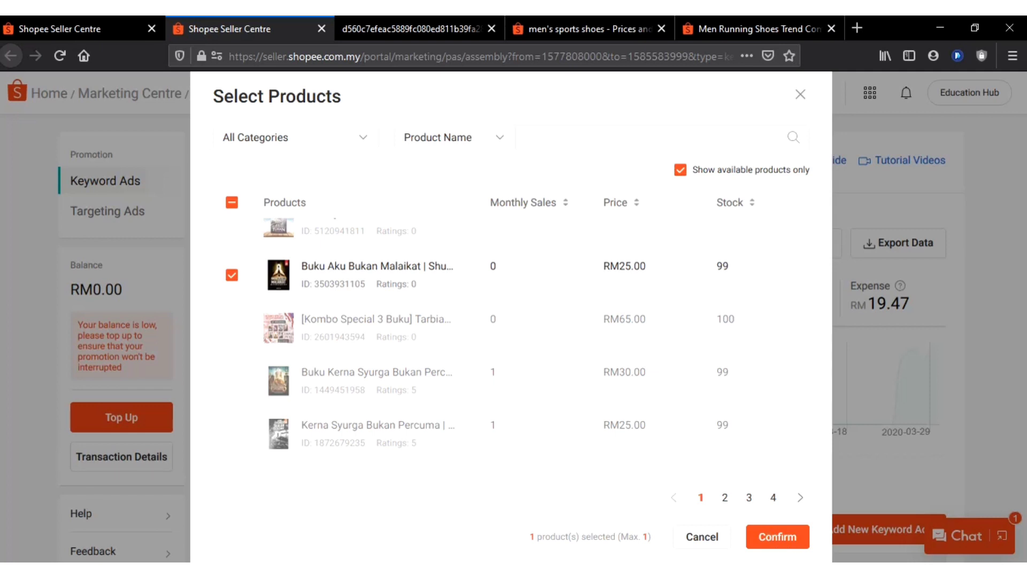
click(777, 536)
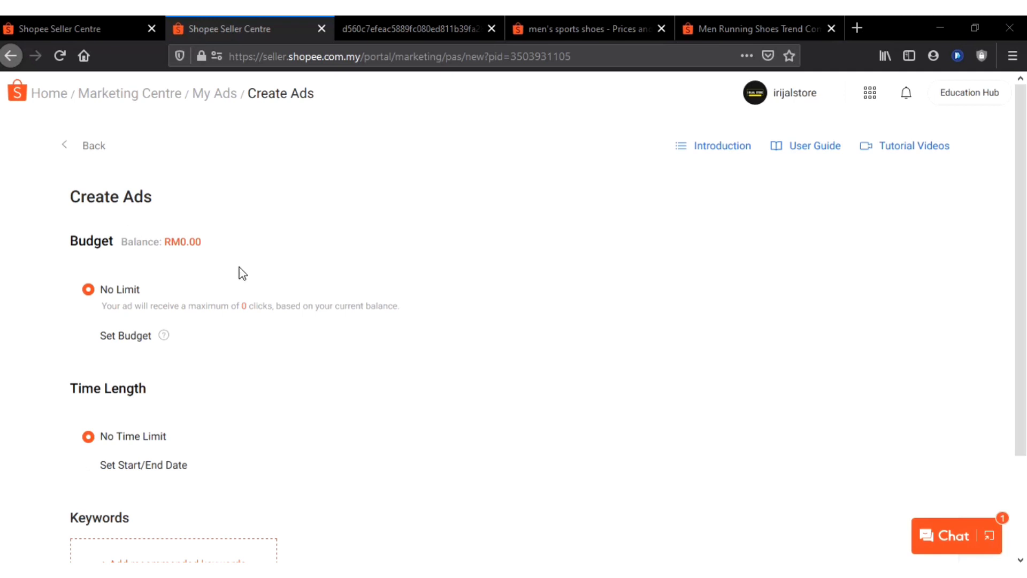
Look over the product, budget, balance, time length and keyword sections of the Create Ads form
scroll(256, 283, down, 2)
scroll(283, 252, down, 1)
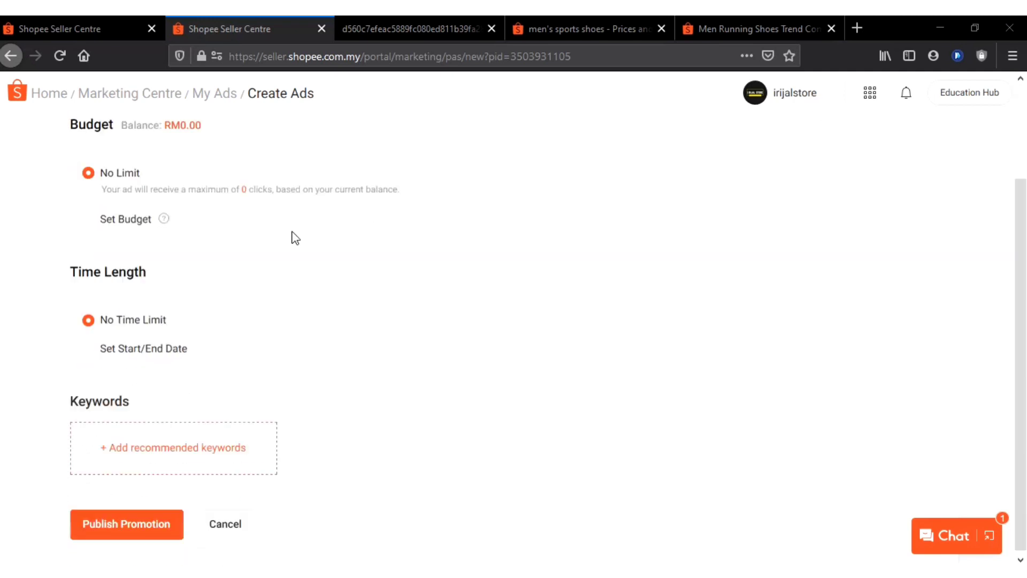
scroll(295, 219, up, 3)
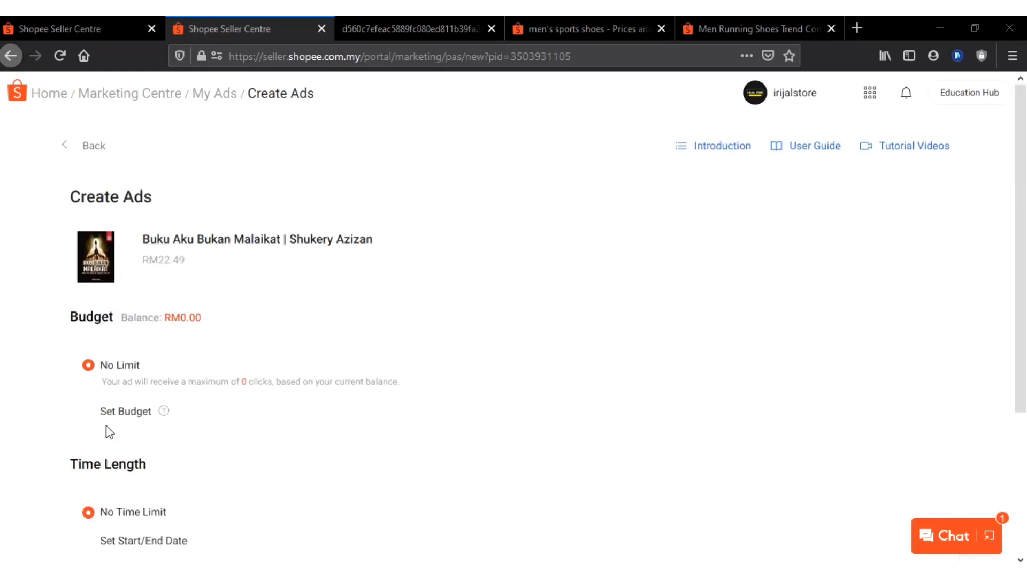
scroll(118, 428, down, 3)
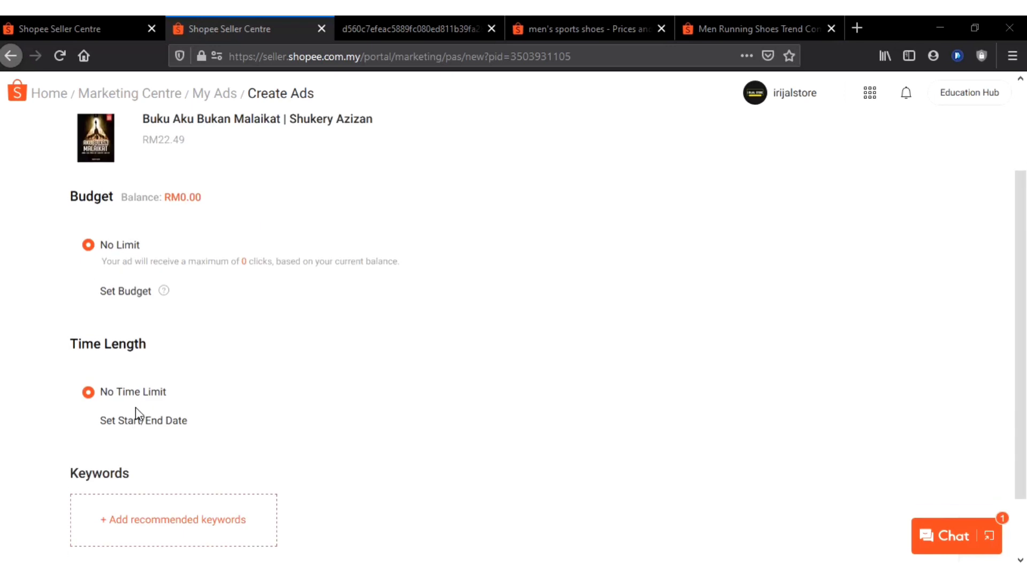
scroll(136, 409, up, 3)
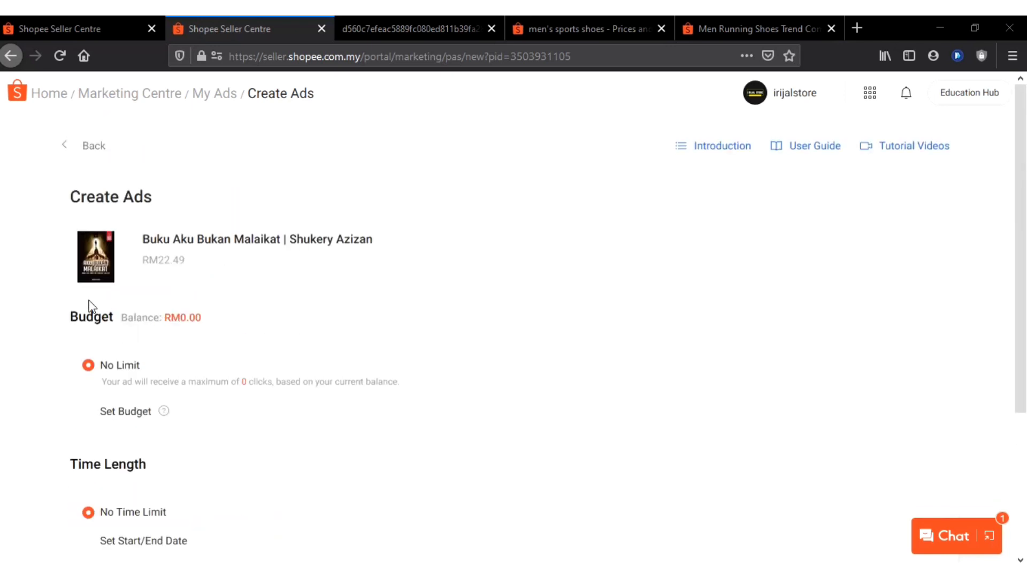
triple_click(209, 323)
click(202, 325)
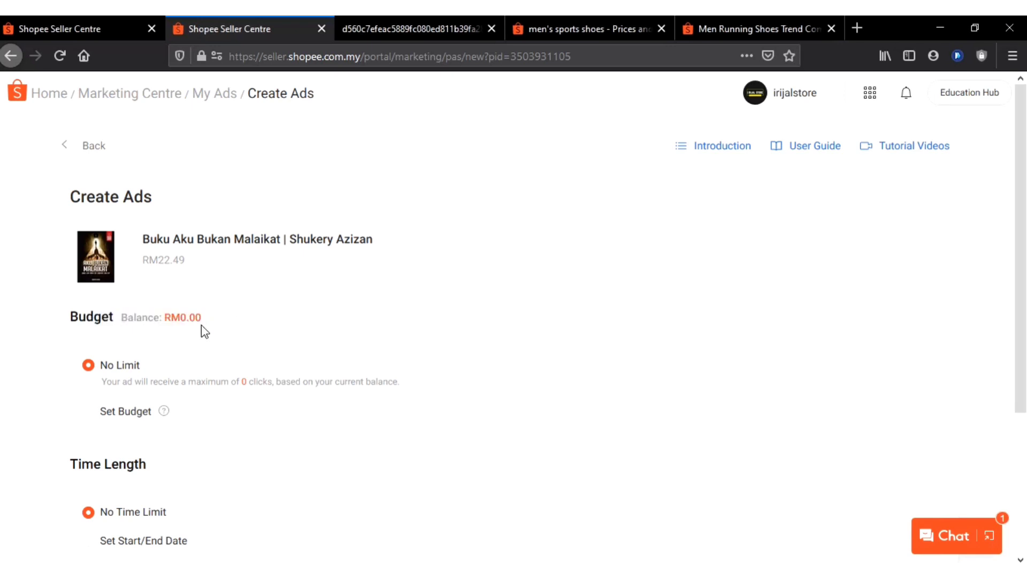
Switch the ad's budget from No Limit to Set Budget with a daily budget of RM 2
scroll(201, 327, down, 2)
scroll(199, 342, down, 1)
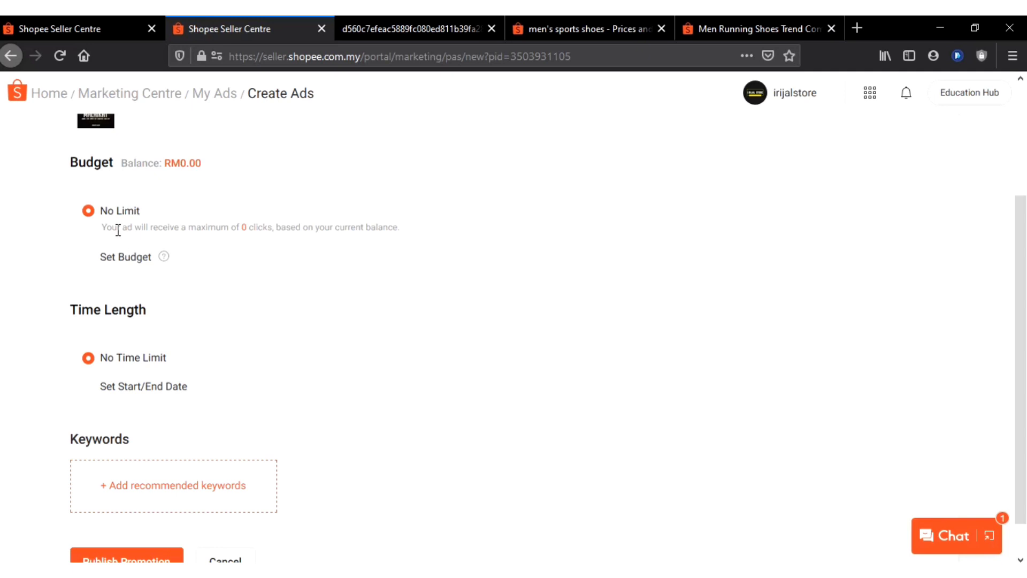
click(126, 262)
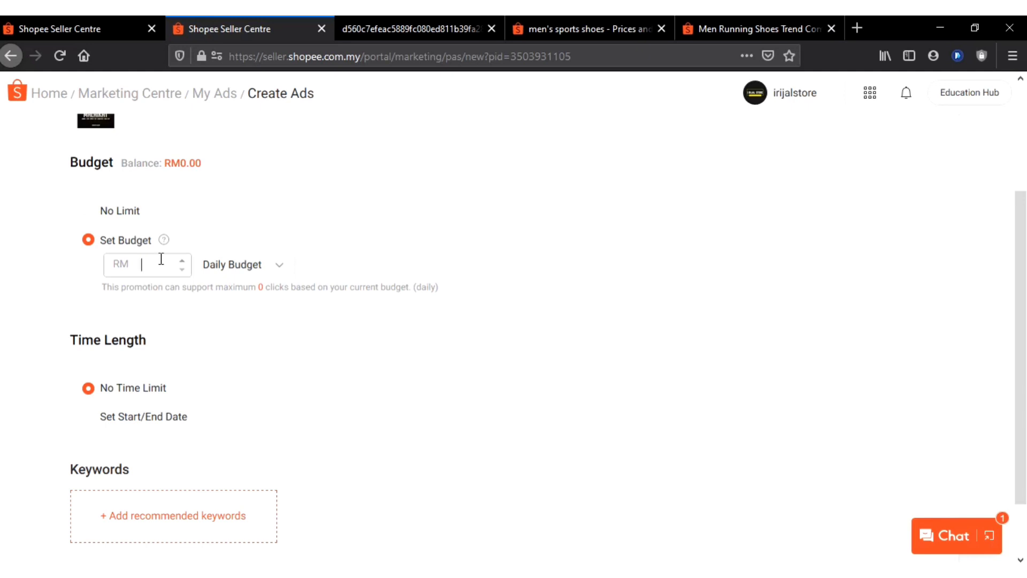
text(2)
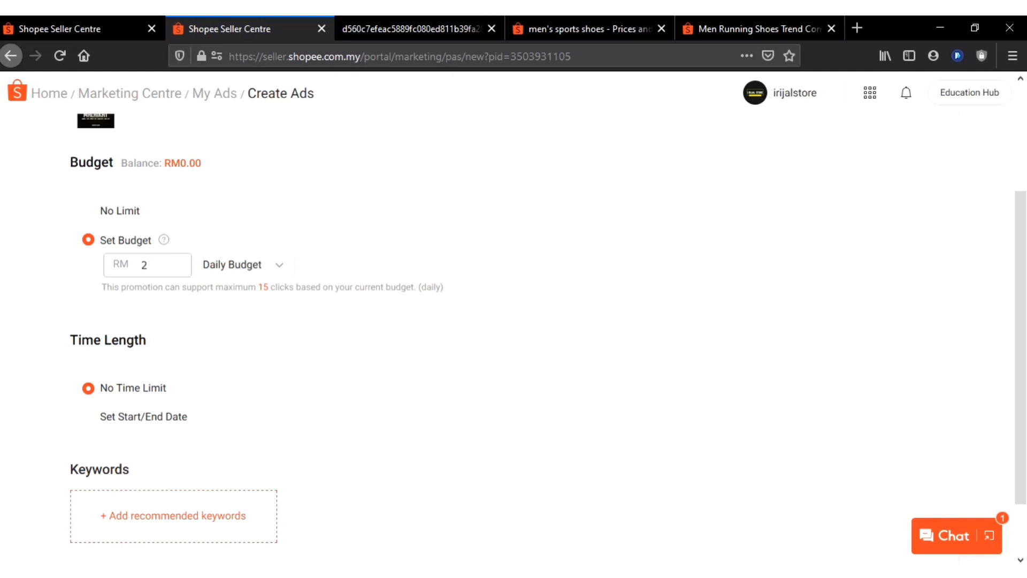
Try a daily budget of RM 1 for the ad
key(alt+Tab)
key(BackSpace)
key(BackSpace)
key(BackSpace)
key(BackSpace)
text(1)
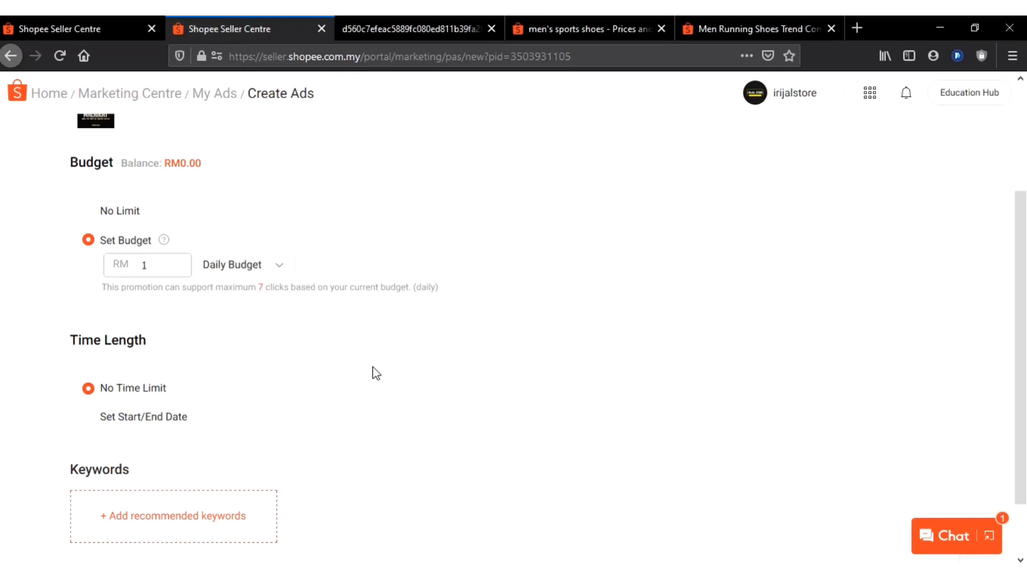
click(372, 372)
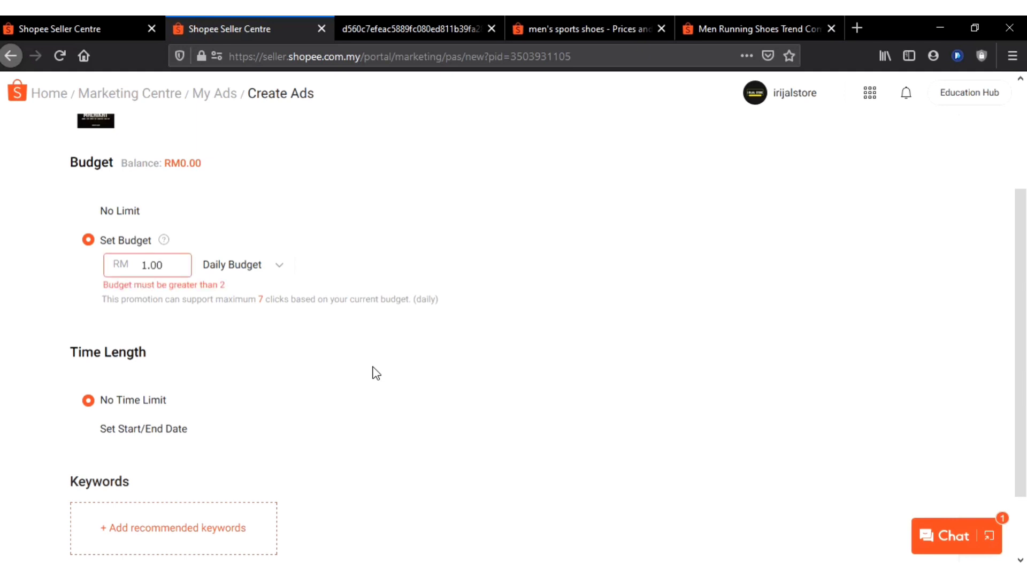
Replace the rejected amount with a daily budget of RM 2.00
drag(166, 265, 130, 265)
text(2)
click(316, 302)
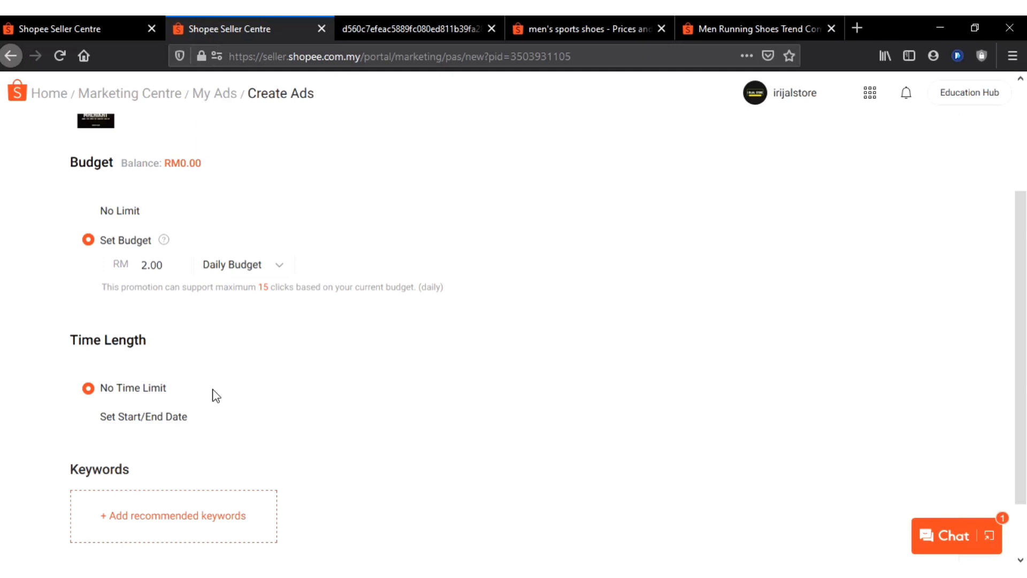
Examine the ad credit balance against the daily budget, its supported clicks and the time length options
scroll(216, 396, down, 1)
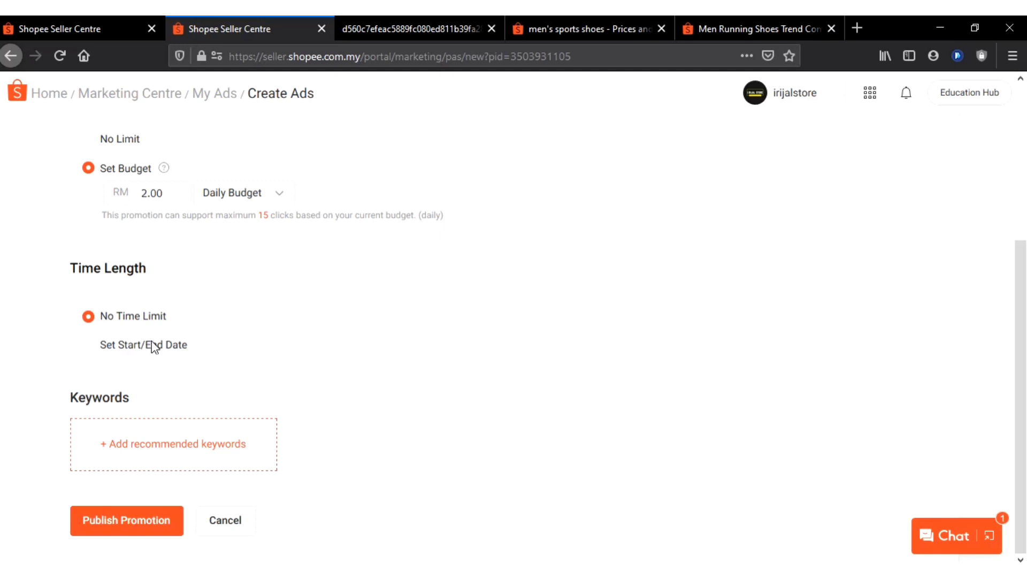
scroll(243, 304, up, 5)
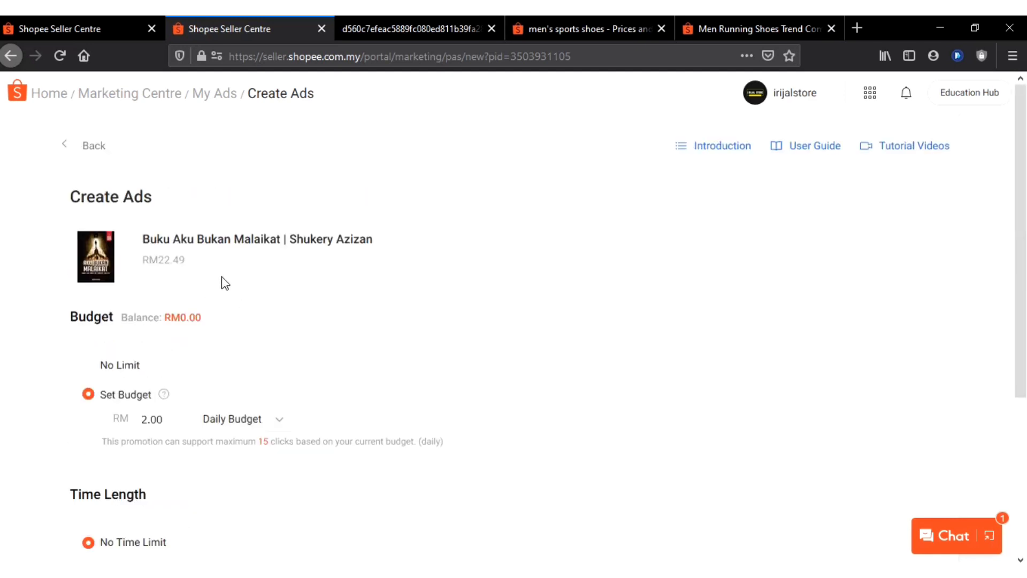
scroll(370, 287, down, 3)
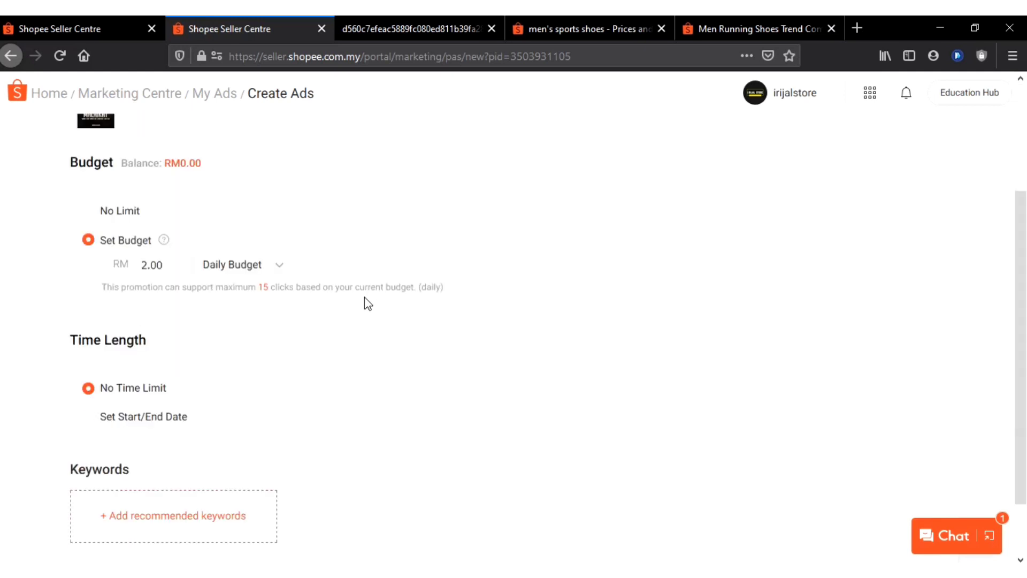
scroll(364, 297, up, 3)
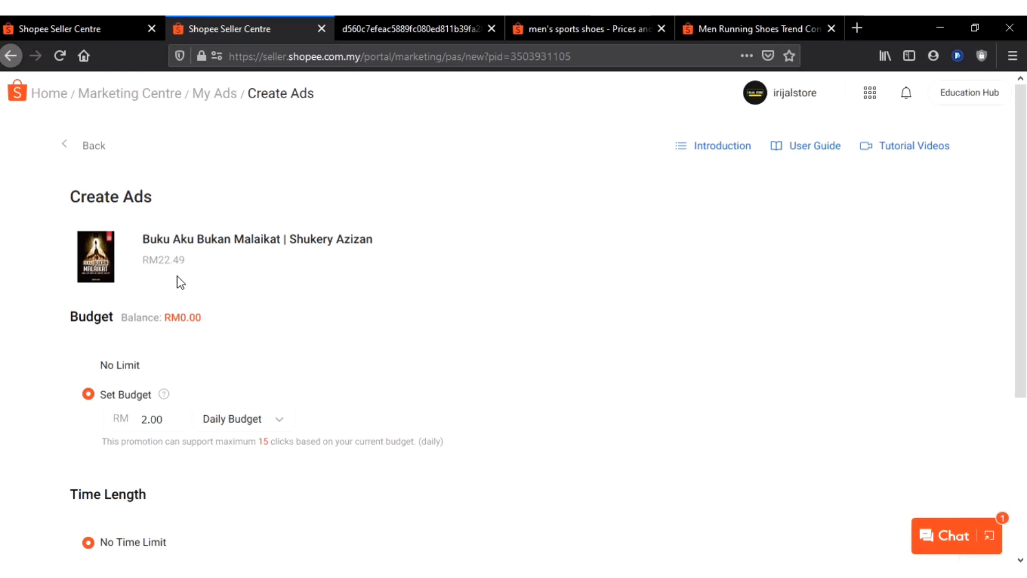
mouse_move(213, 323)
mouse_down()
mouse_move(126, 323)
mouse_move(208, 339)
mouse_up()
click(124, 317)
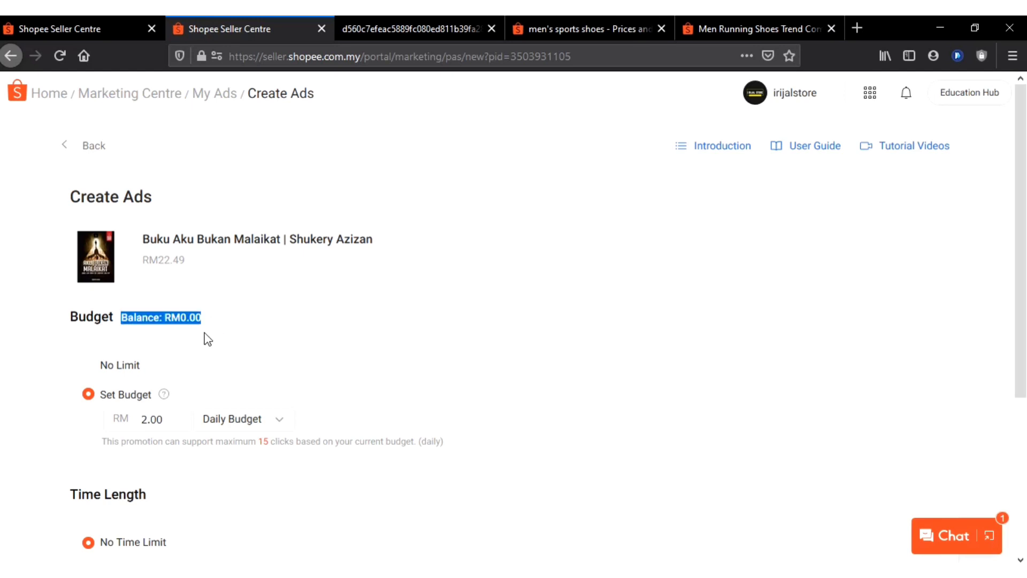
scroll(208, 338, down, 3)
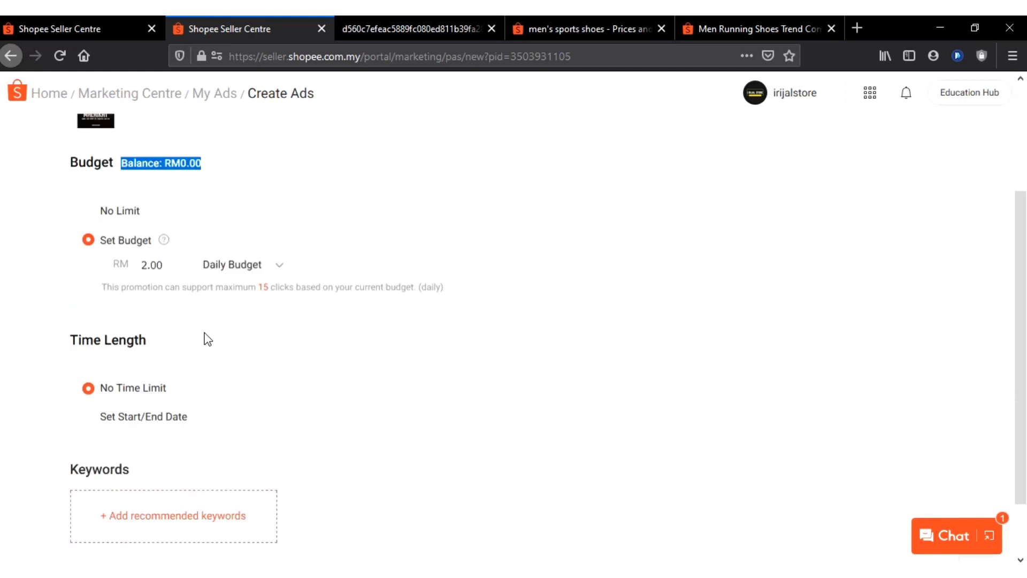
click(430, 263)
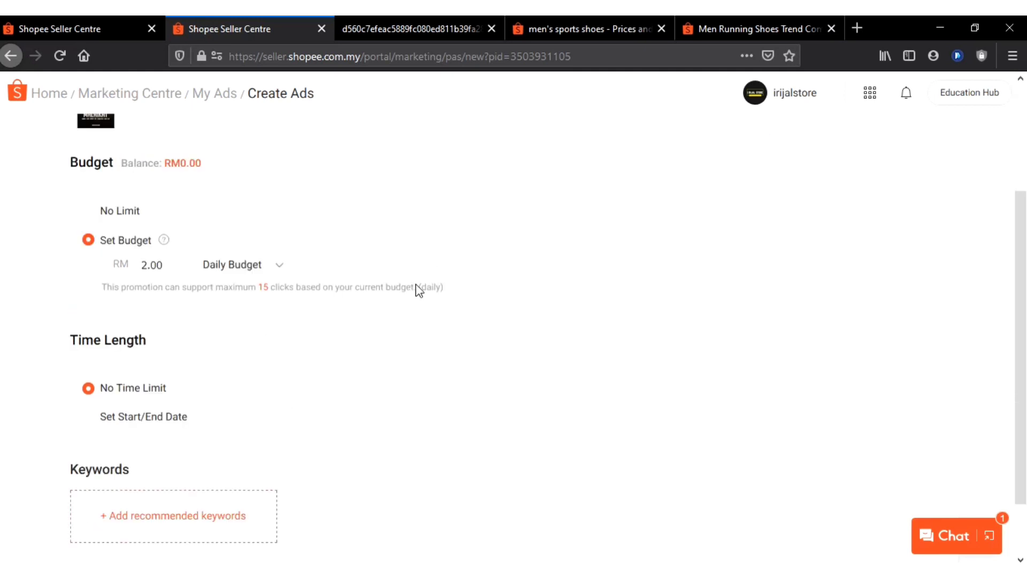
scroll(844, 380, up, 3)
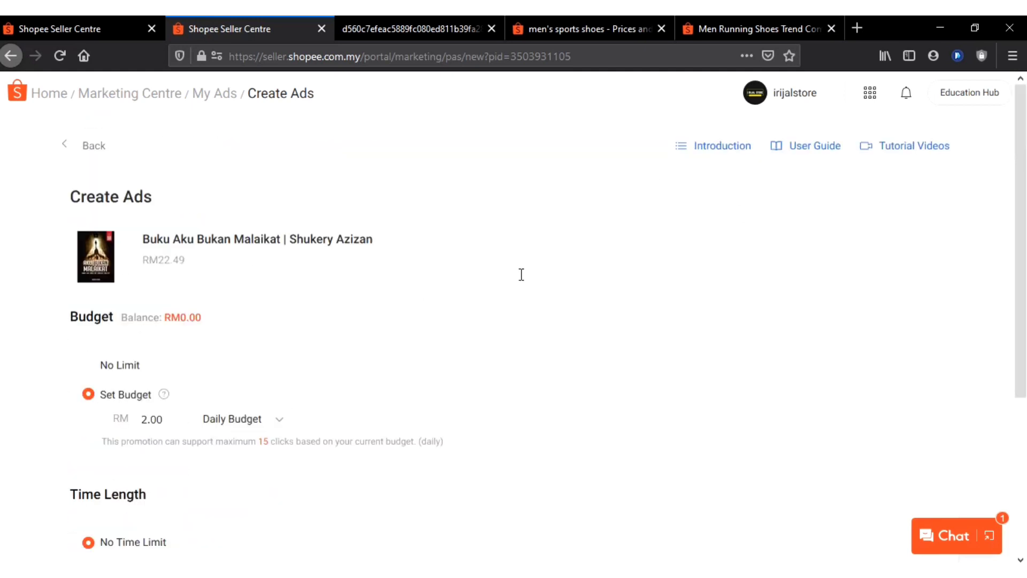
scroll(522, 277, down, 4)
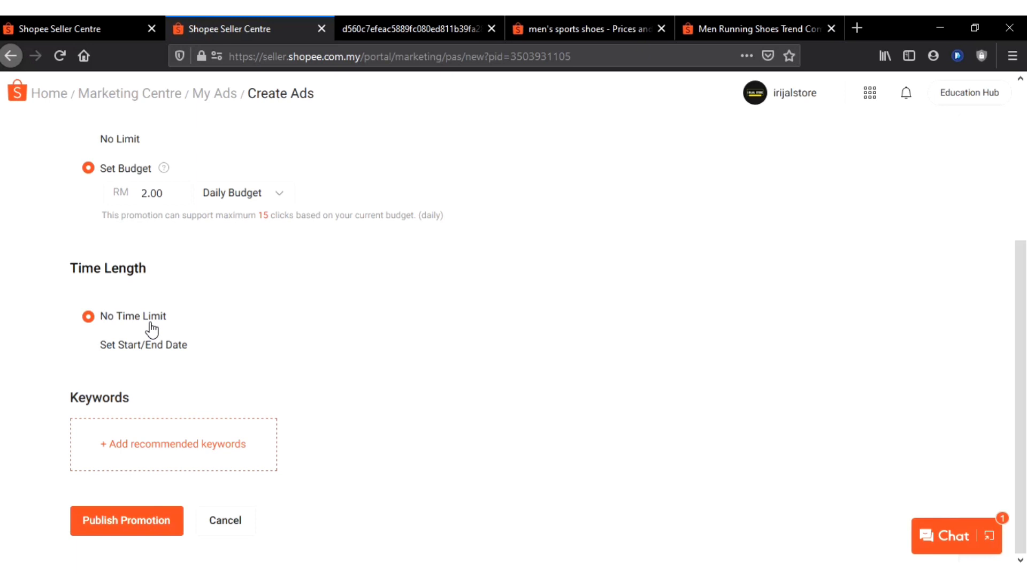
scroll(275, 273, up, 5)
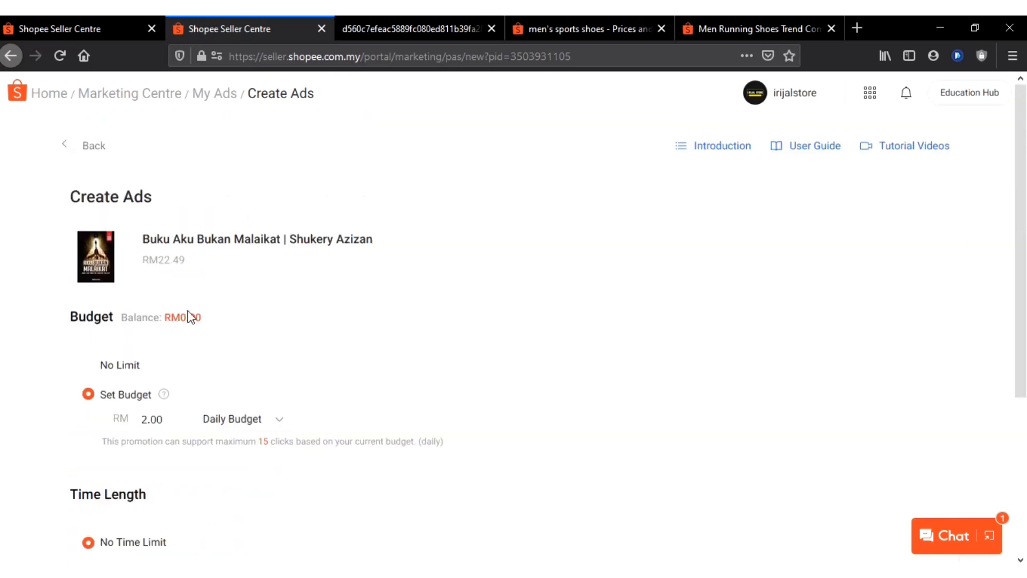
mouse_move(122, 322)
mouse_down()
mouse_move(210, 307)
mouse_move(226, 319)
mouse_move(121, 332)
mouse_up()
click(210, 307)
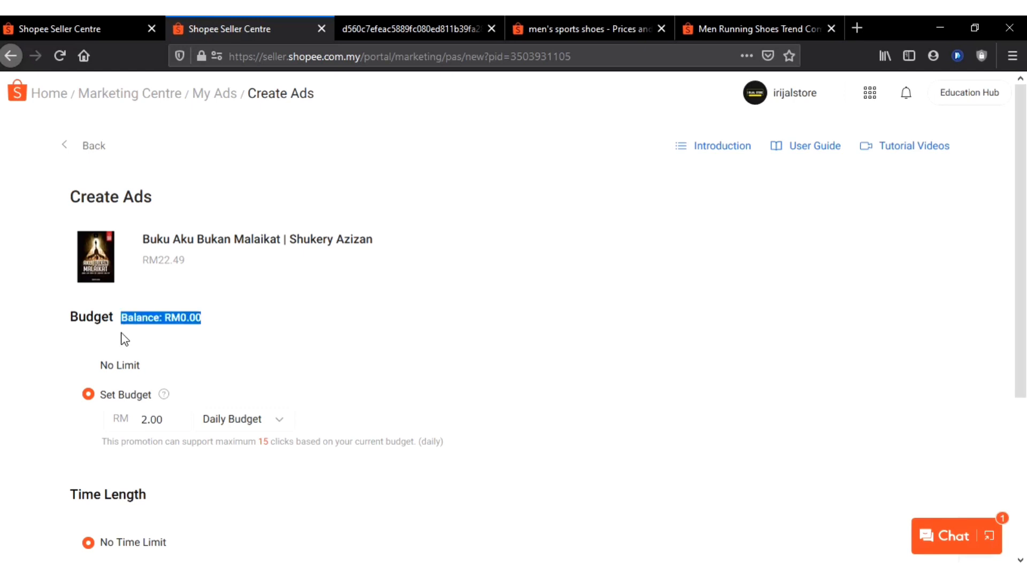
click(124, 338)
Change the ad's time length from No Time Limit to Set Start/End Date
scroll(125, 338, down, 3)
scroll(192, 348, down, 2)
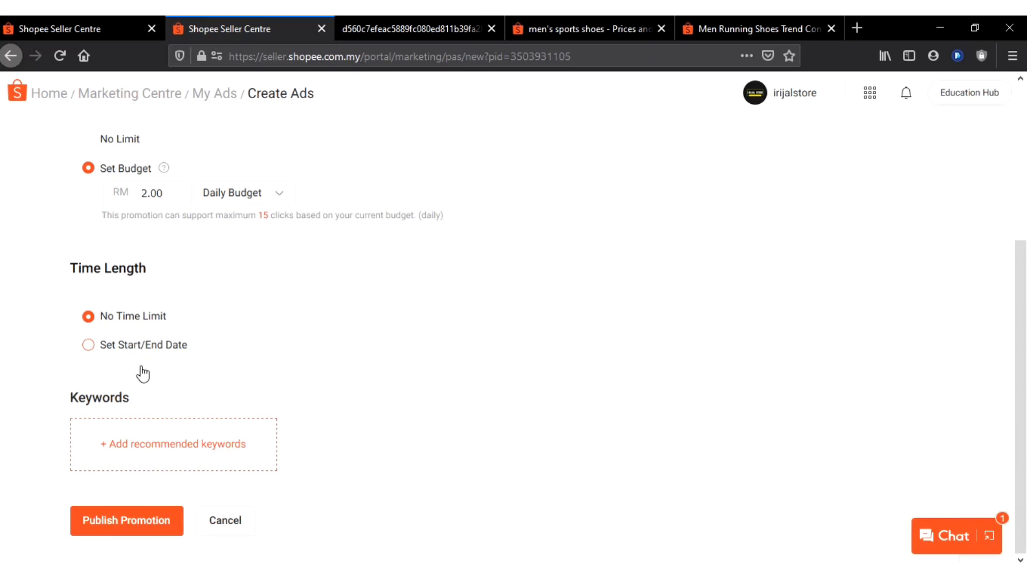
click(110, 380)
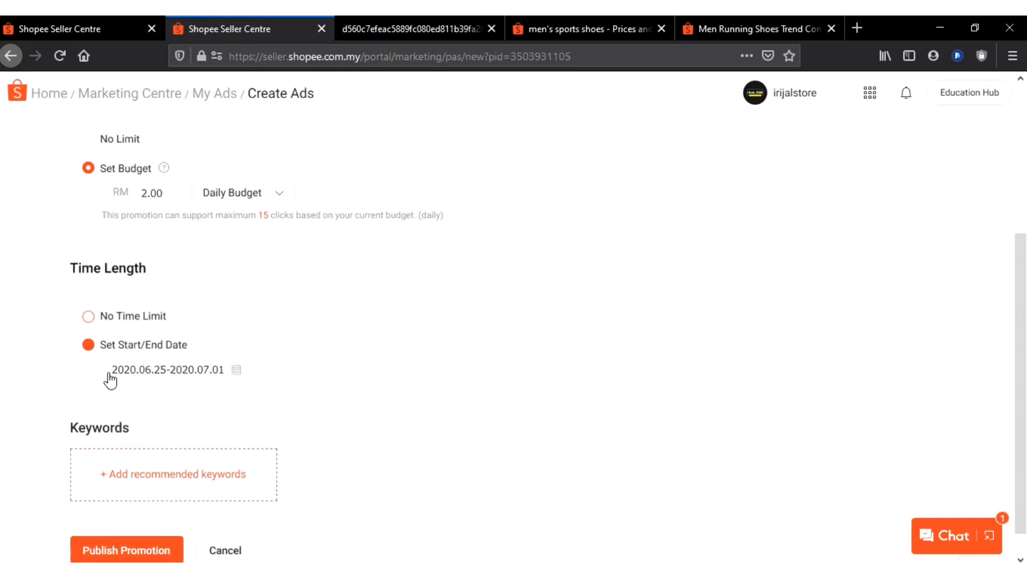
Set the ad's time length back to No Time Limit and add the recommended keywords
click(137, 320)
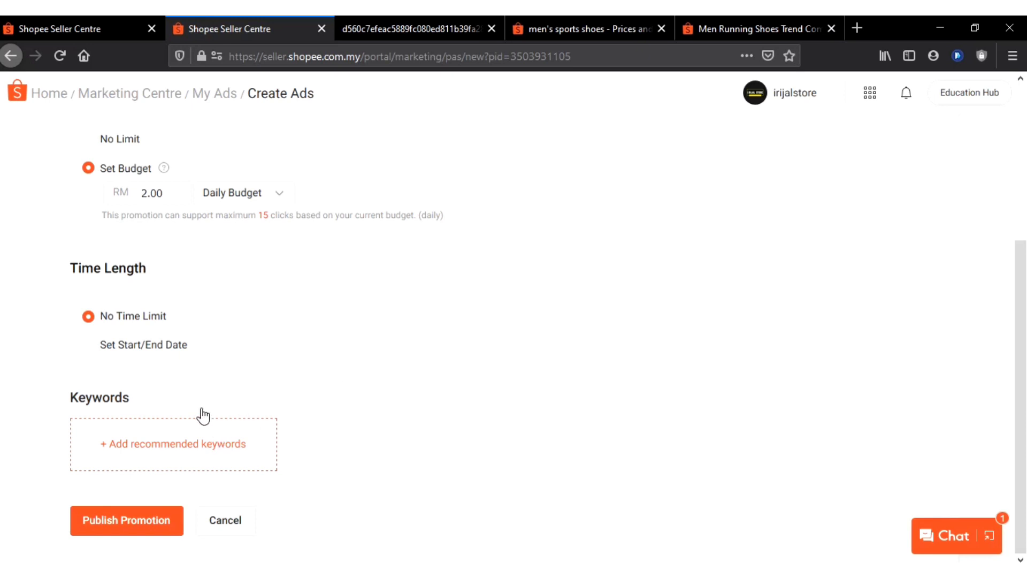
click(118, 437)
scroll(298, 367, down, 3)
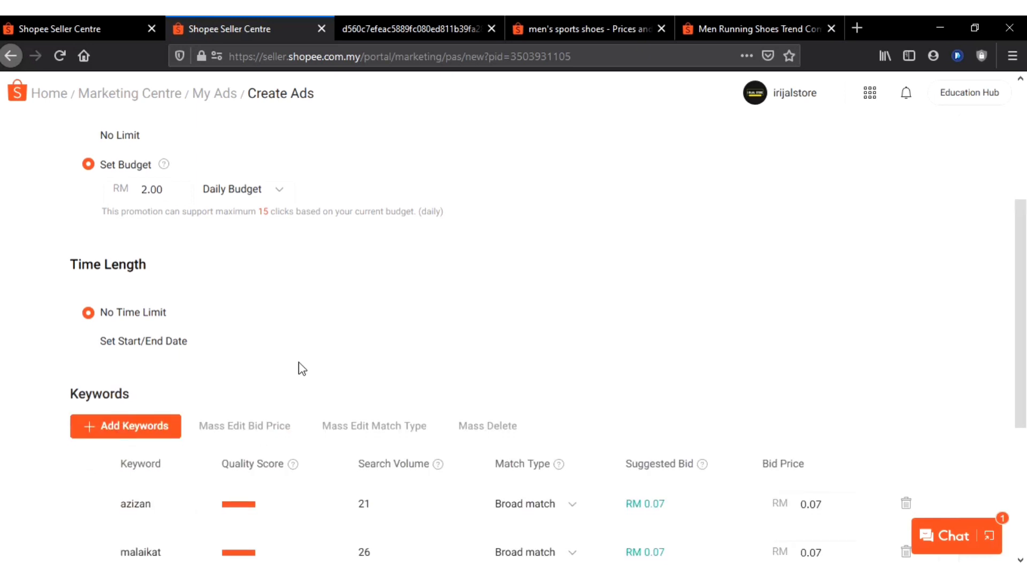
scroll(302, 368, down, 2)
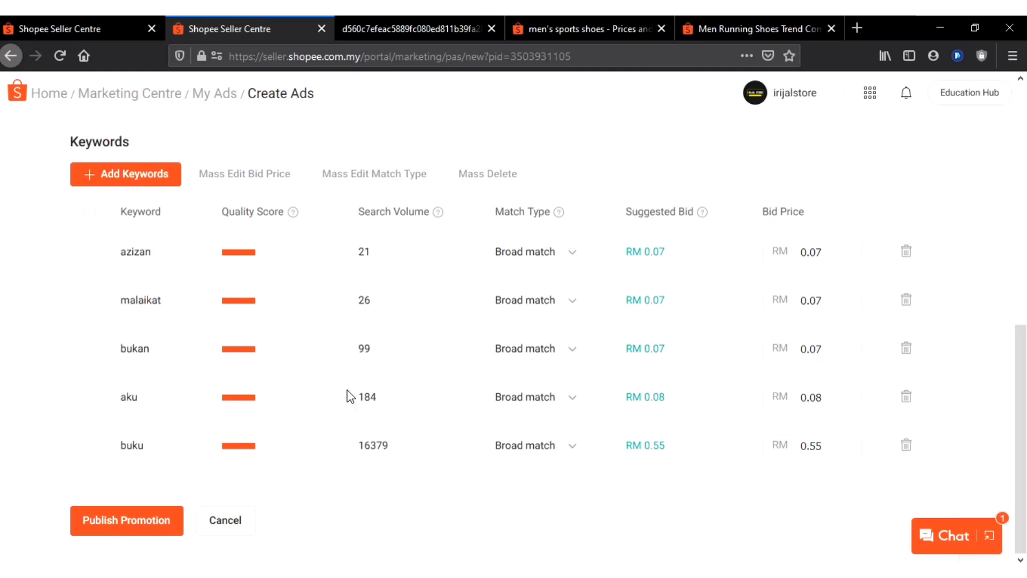
Mass delete the recommended keywords azizan, bukan and aku from the ad and confirm the deletion
scroll(345, 393, up, 1)
scroll(344, 391, up, 2)
scroll(344, 389, down, 1)
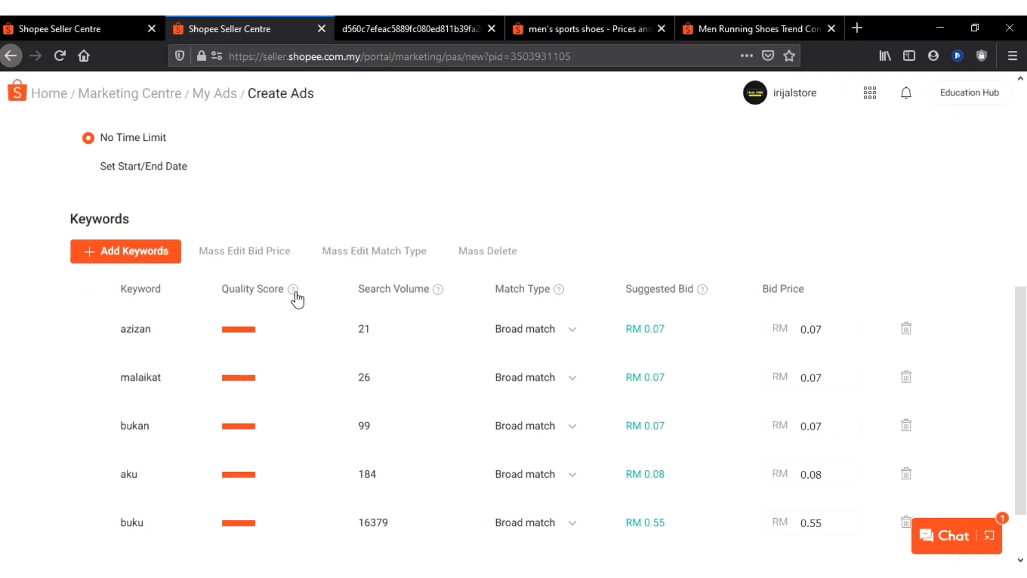
mouse_move(297, 299)
scroll(295, 297, down, 1)
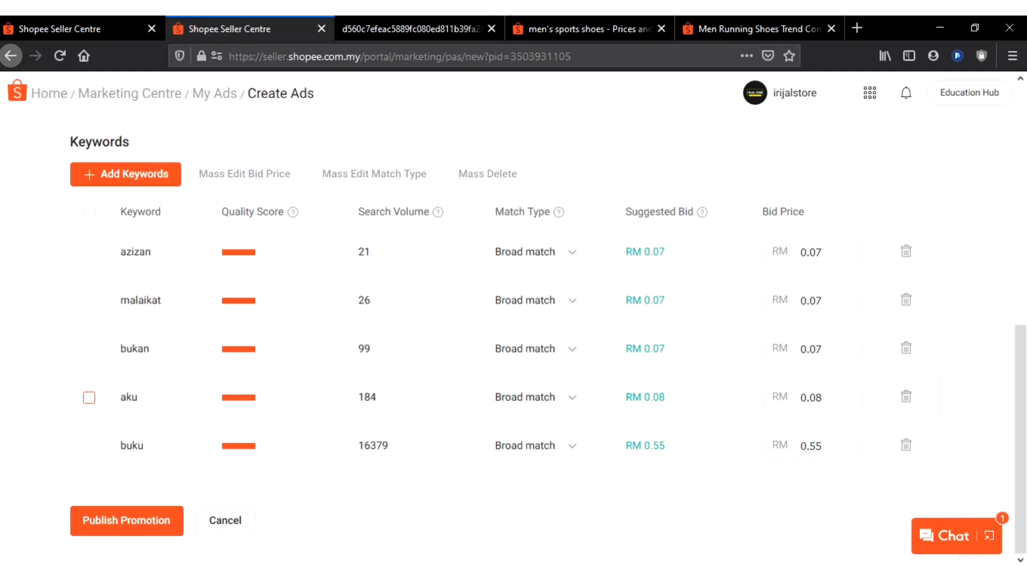
click(89, 397)
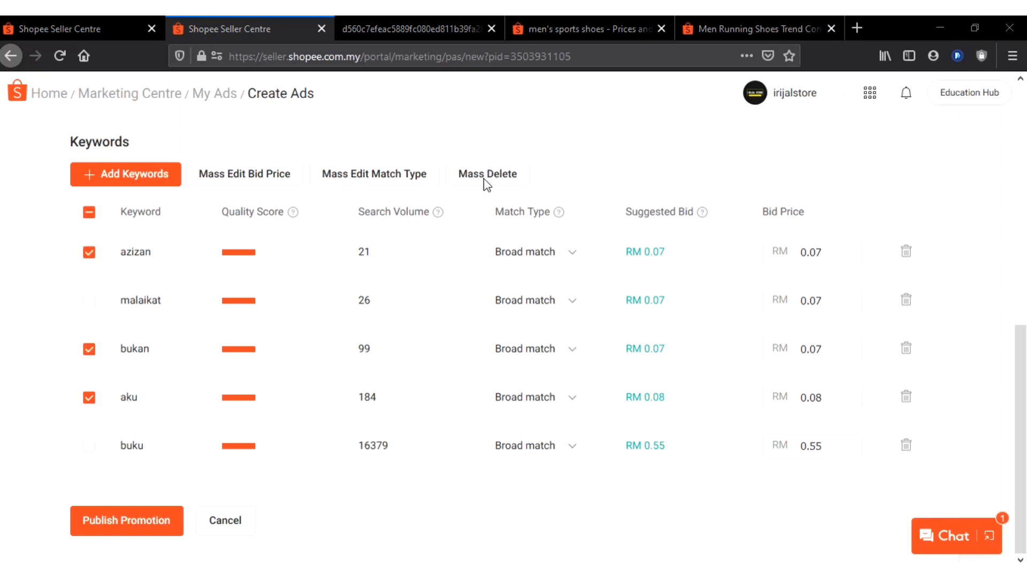
click(486, 179)
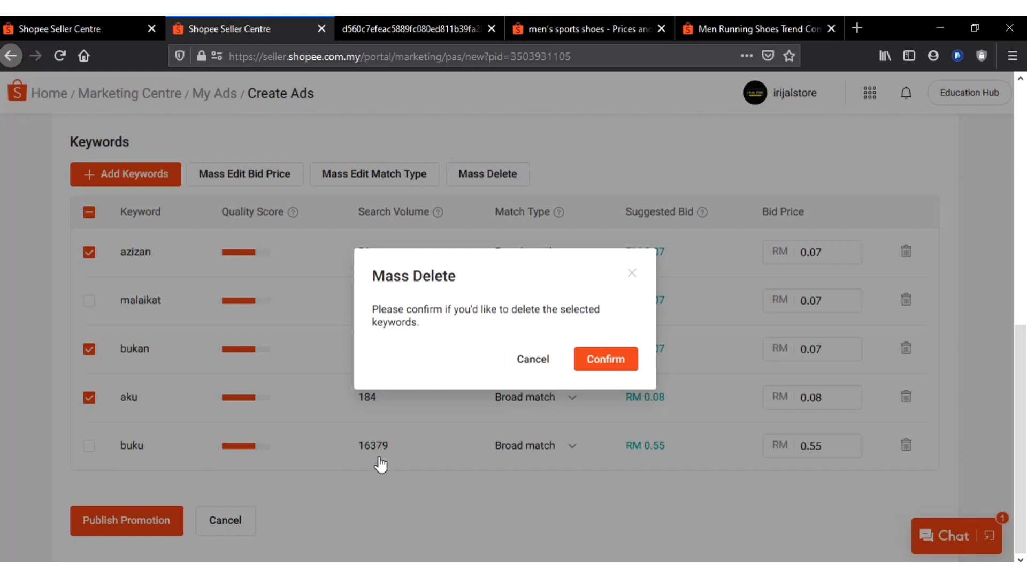
click(606, 359)
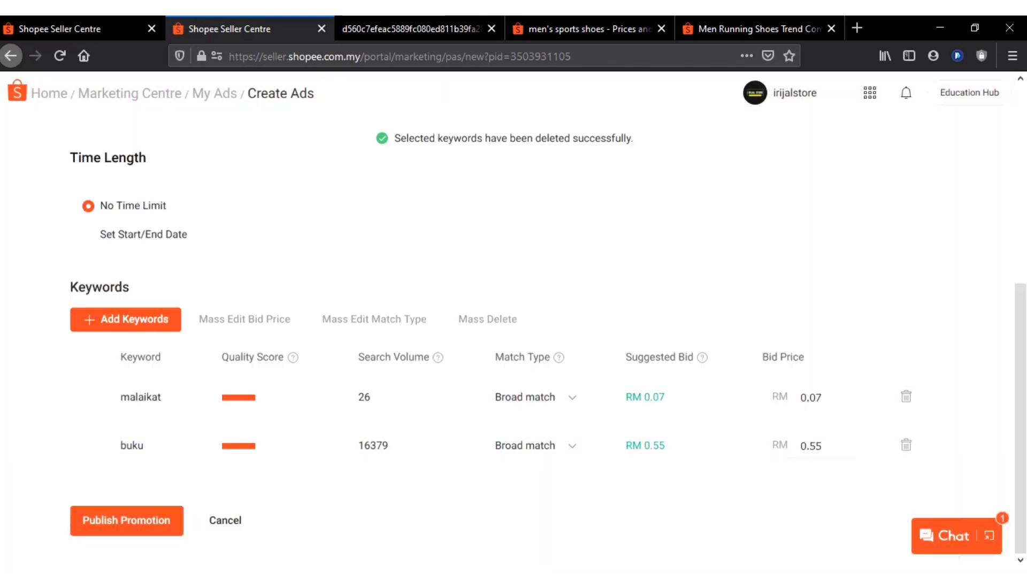
Start adding more keywords to the ad and search for "tarbiah sentap"
click(141, 325)
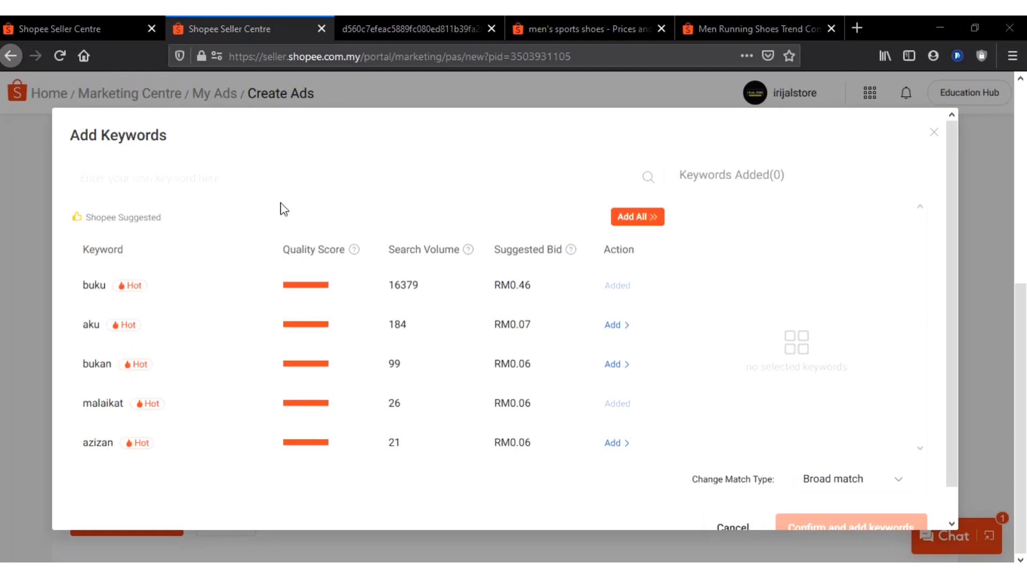
click(225, 180)
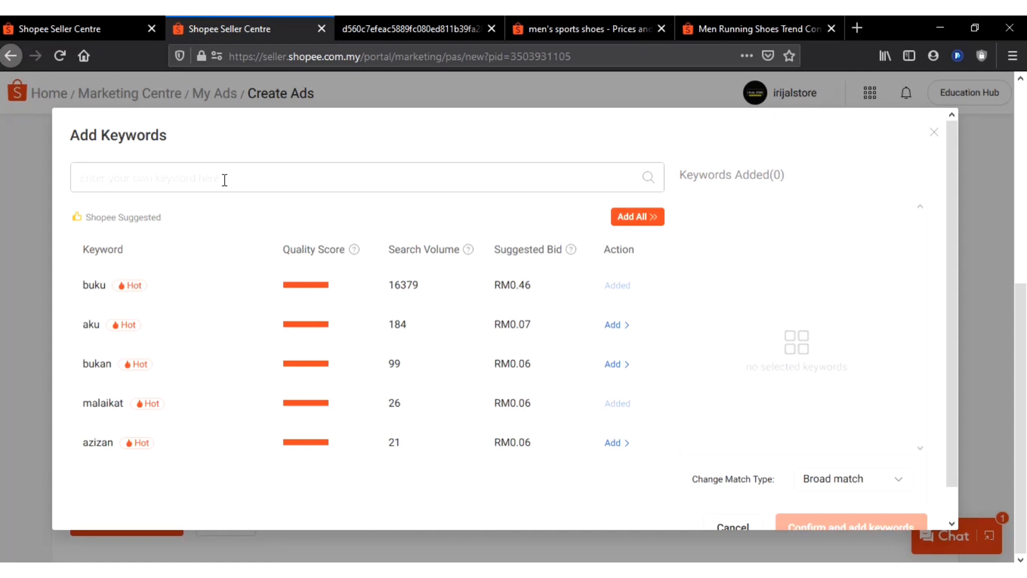
text(t)
key(BackSpace)
text(t)
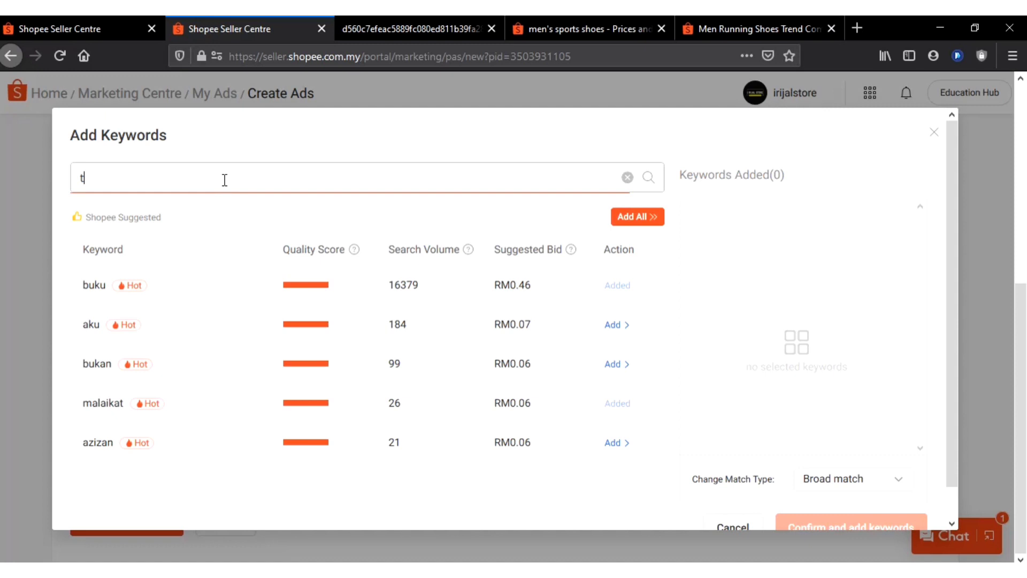
text(arb)
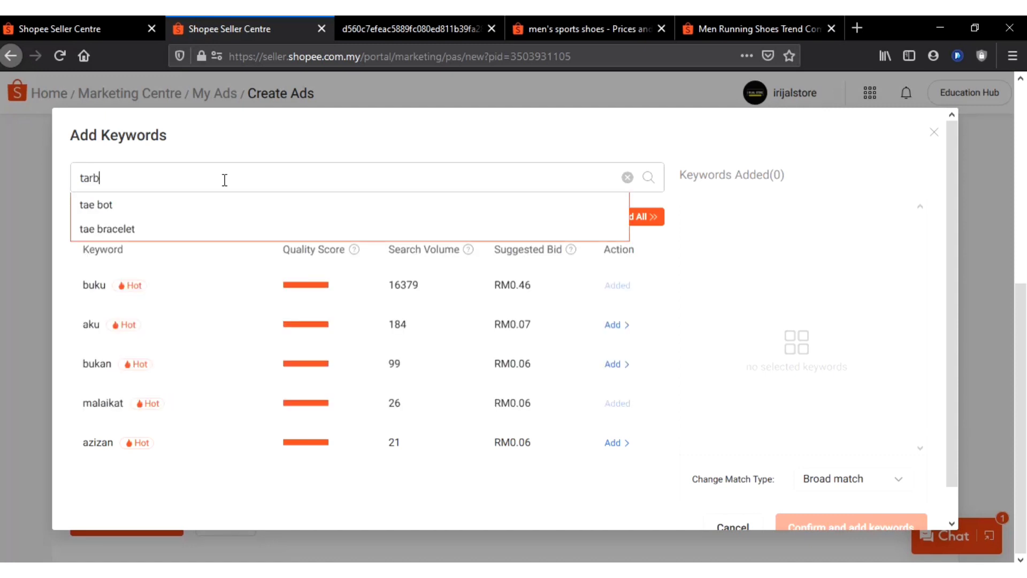
text(iah )
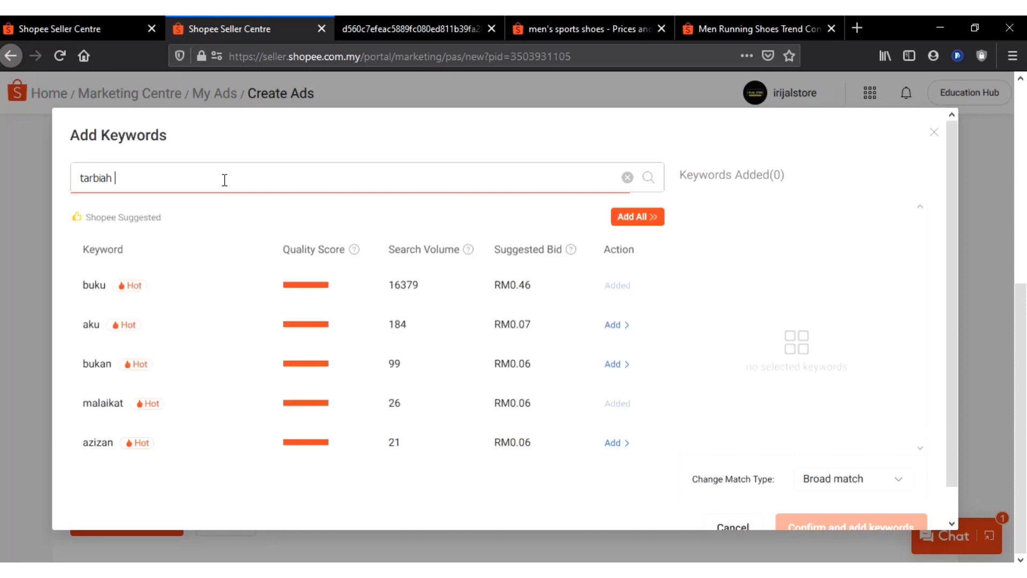
text(sentap)
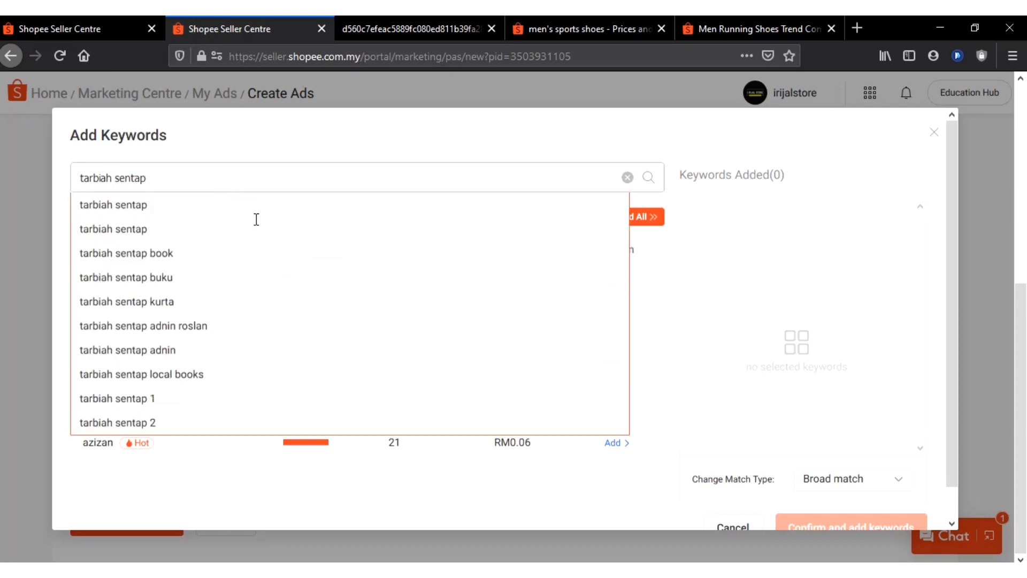
click(650, 184)
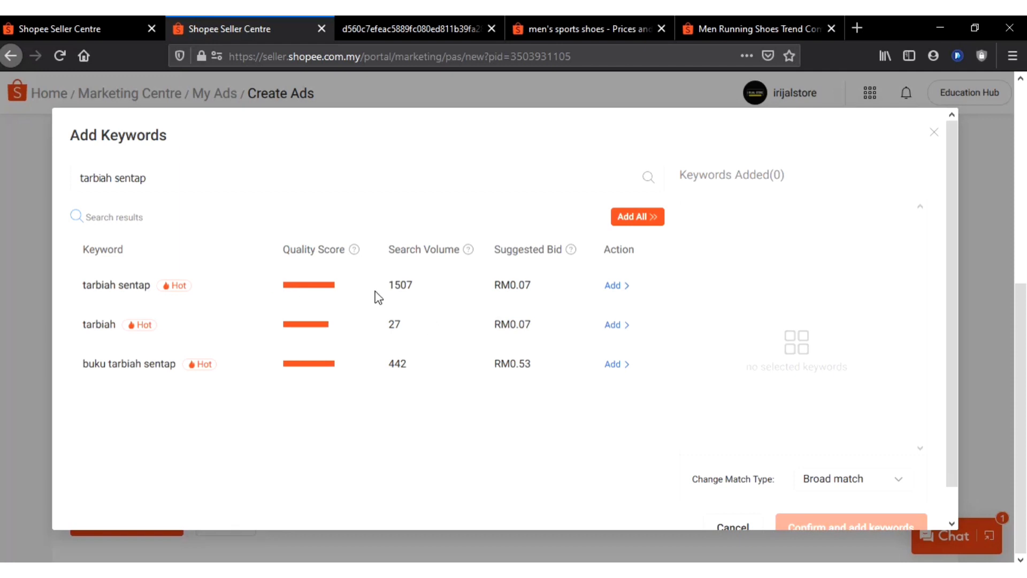
Add all the search results, tarbiah sentap, tarbiah and buku tarbiah sentap, to the selected keywords
double_click(443, 288)
click(470, 289)
click(633, 225)
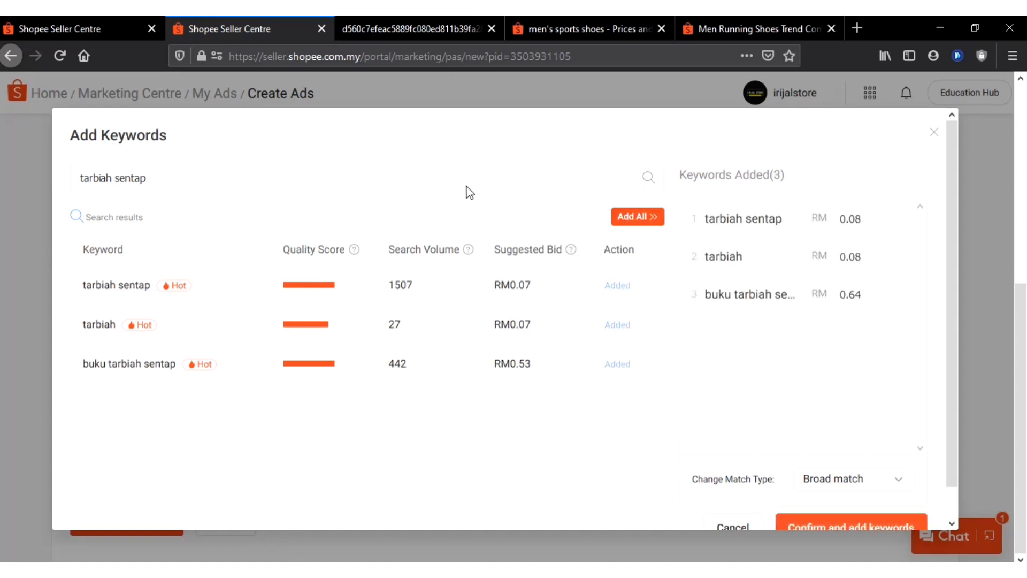
click(447, 177)
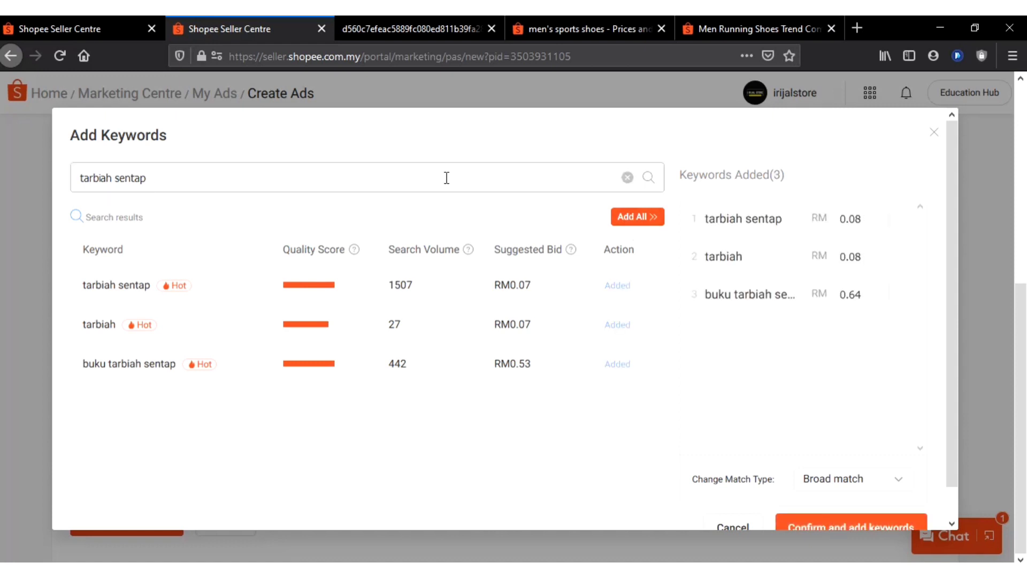
key(ctrl+a)
text(motivasi)
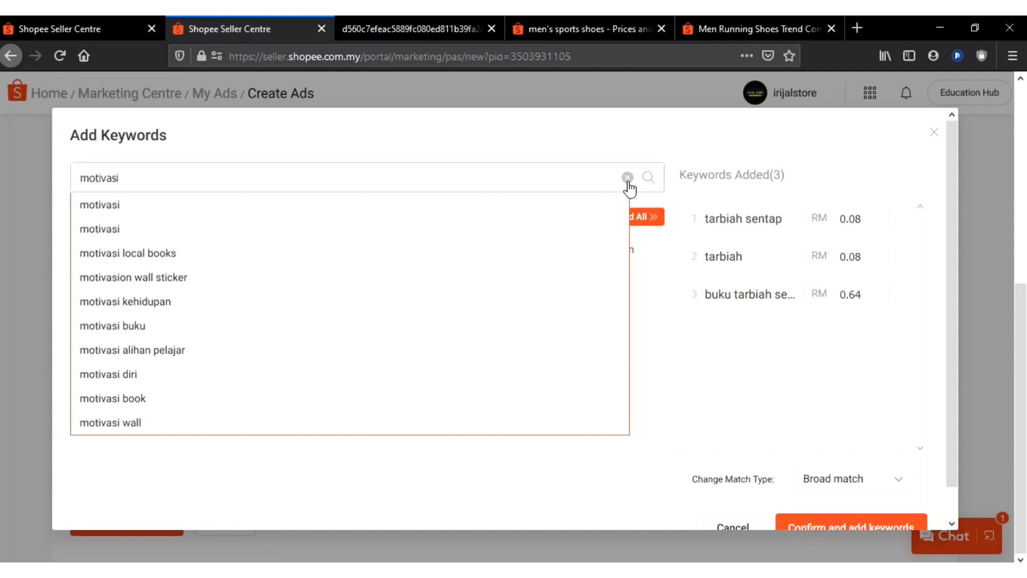
Search for "motivasi", add it to the selected keywords and confirm adding the whole selection to the ad
click(627, 176)
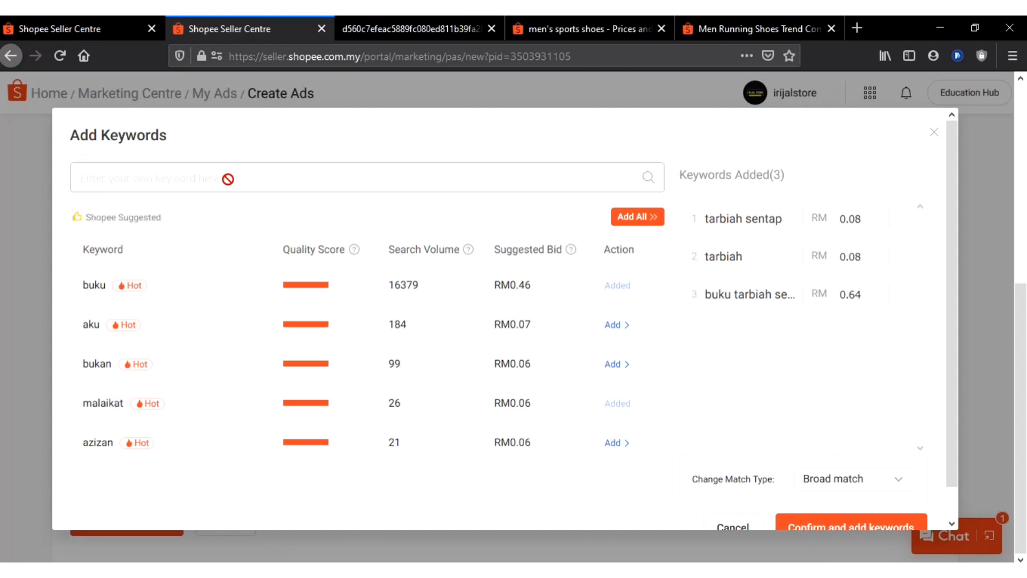
click(230, 180)
text(motivasi)
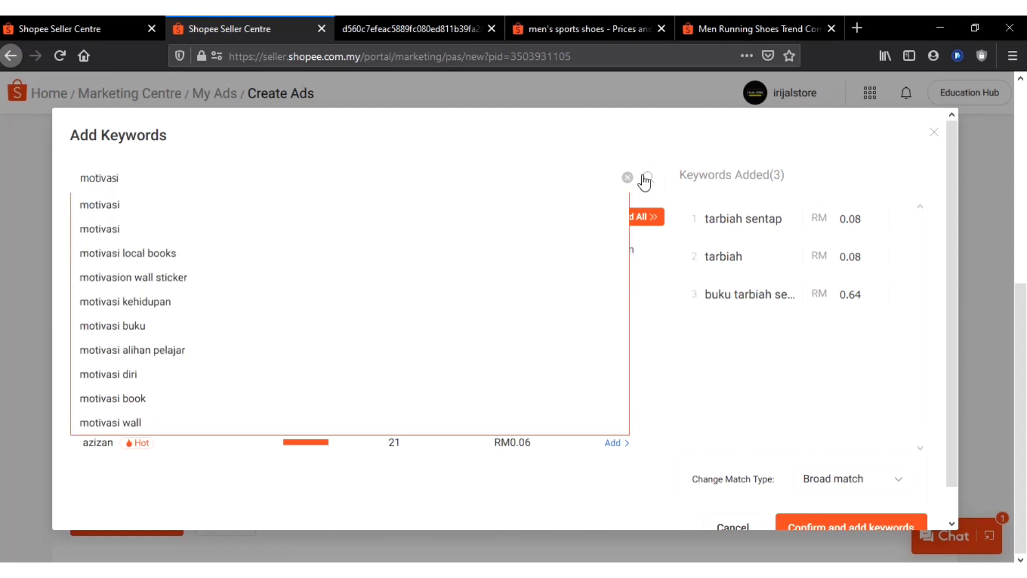
key(Return)
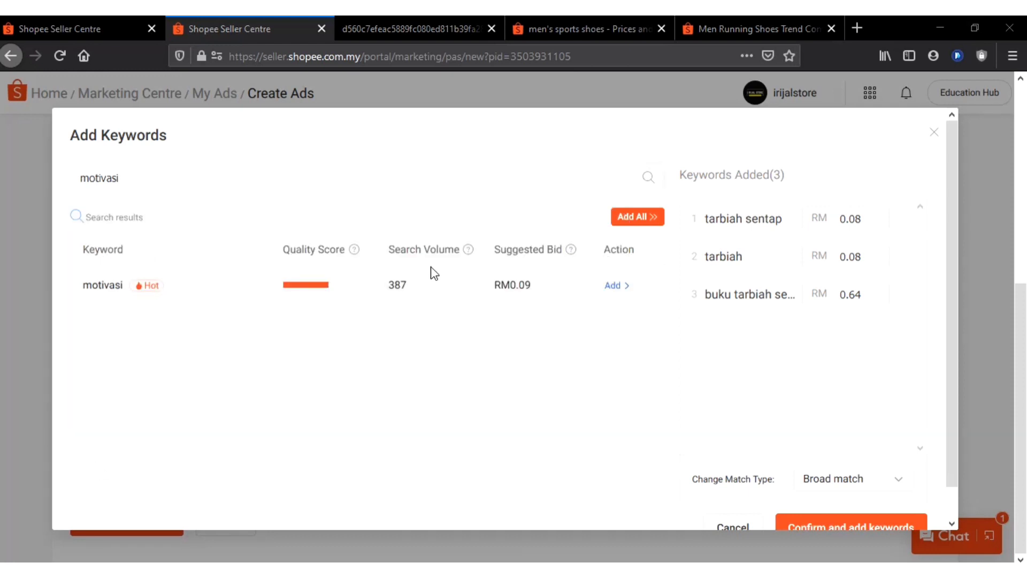
click(629, 286)
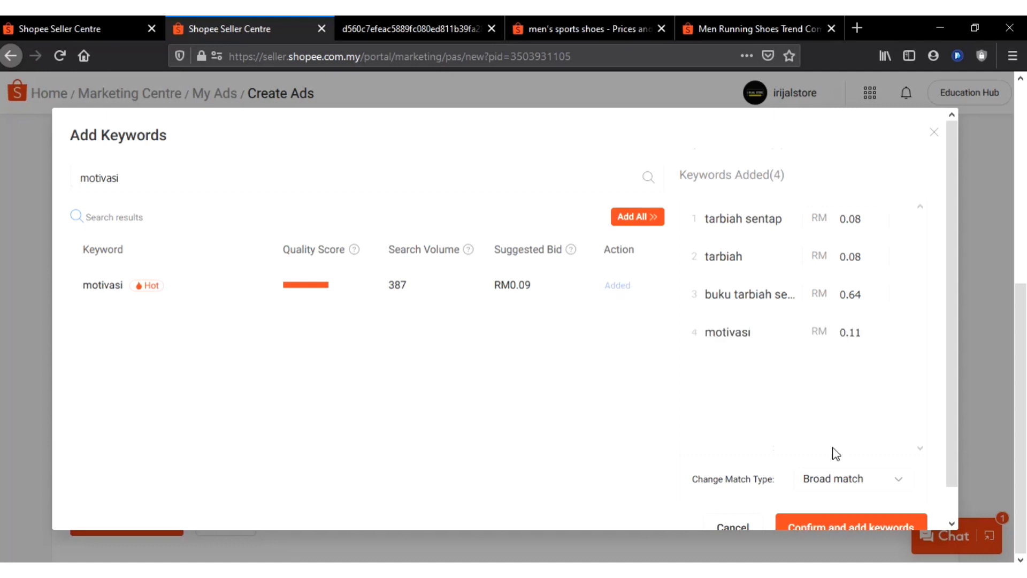
scroll(833, 454, down, 1)
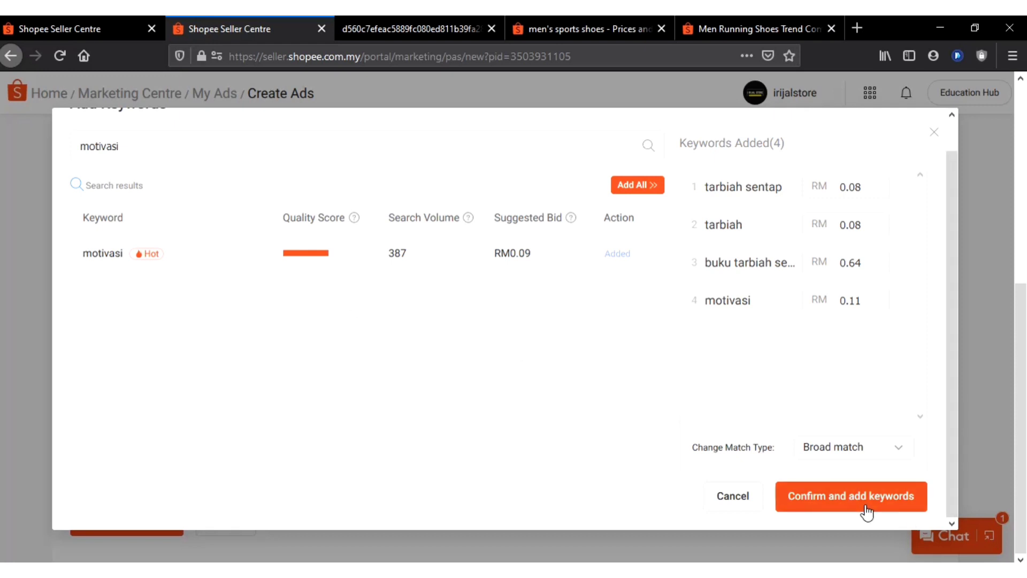
click(850, 496)
Review the keyword list's search volumes and bid prices together with the product price, daily budget and time length
scroll(654, 424, down, 3)
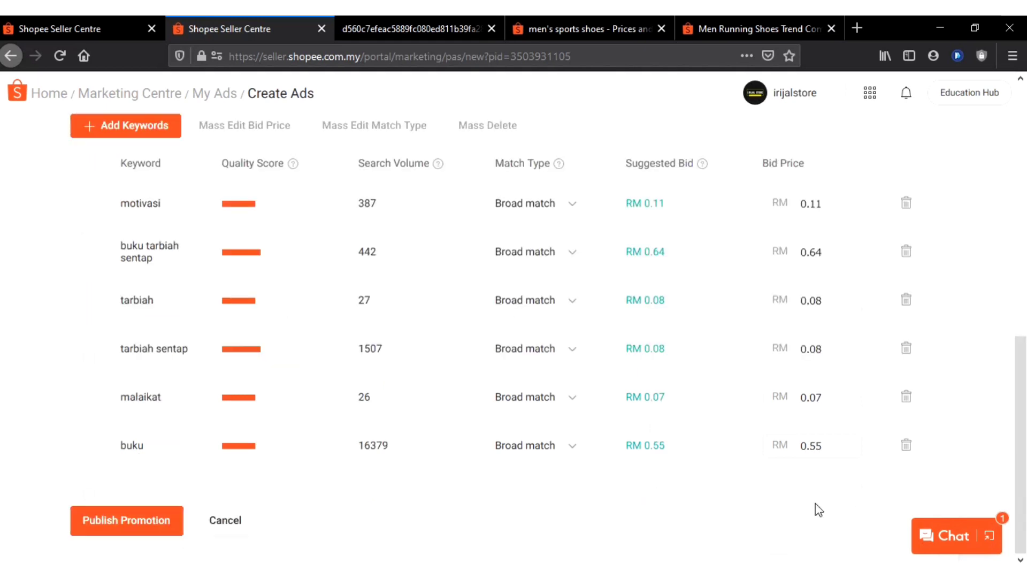
scroll(591, 439, up, 1)
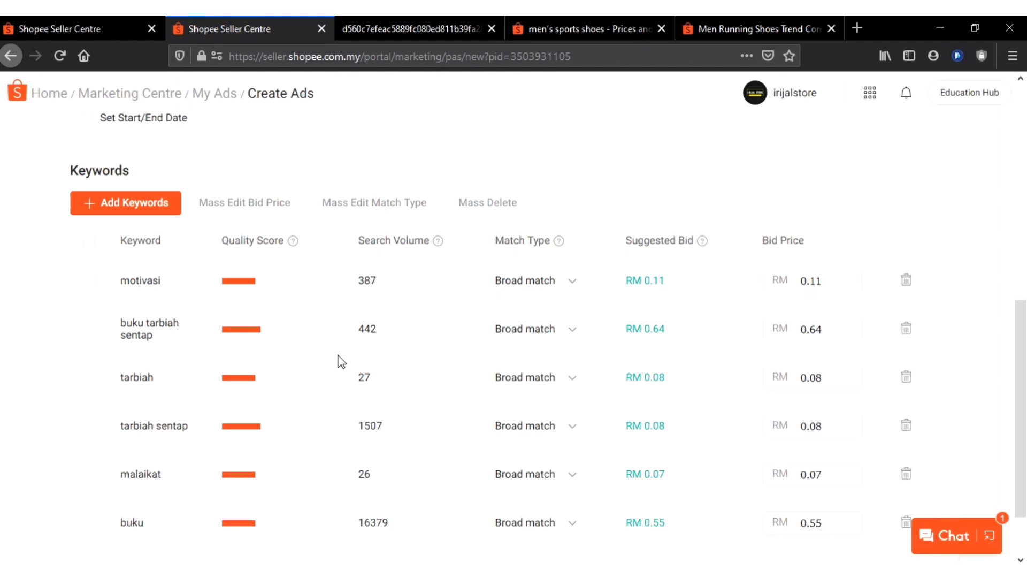
scroll(337, 362, up, 10)
scroll(390, 319, down, 4)
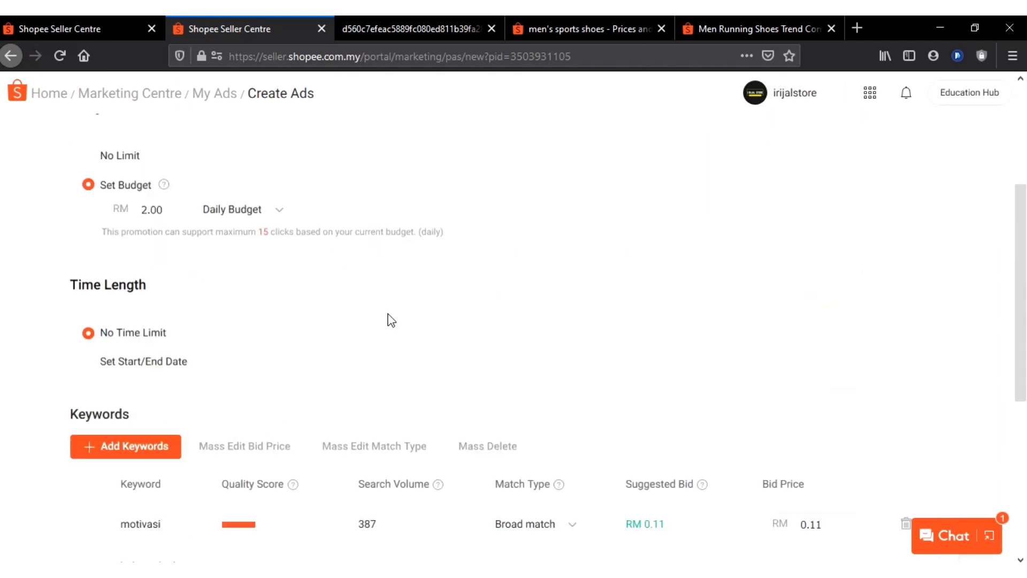
scroll(390, 319, down, 3)
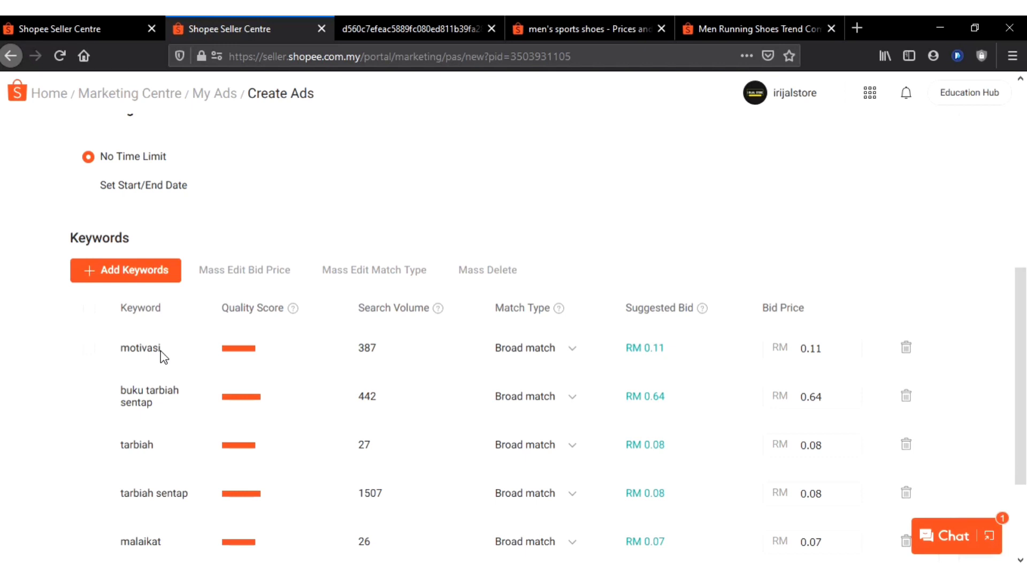
click(819, 343)
scroll(164, 354, up, 7)
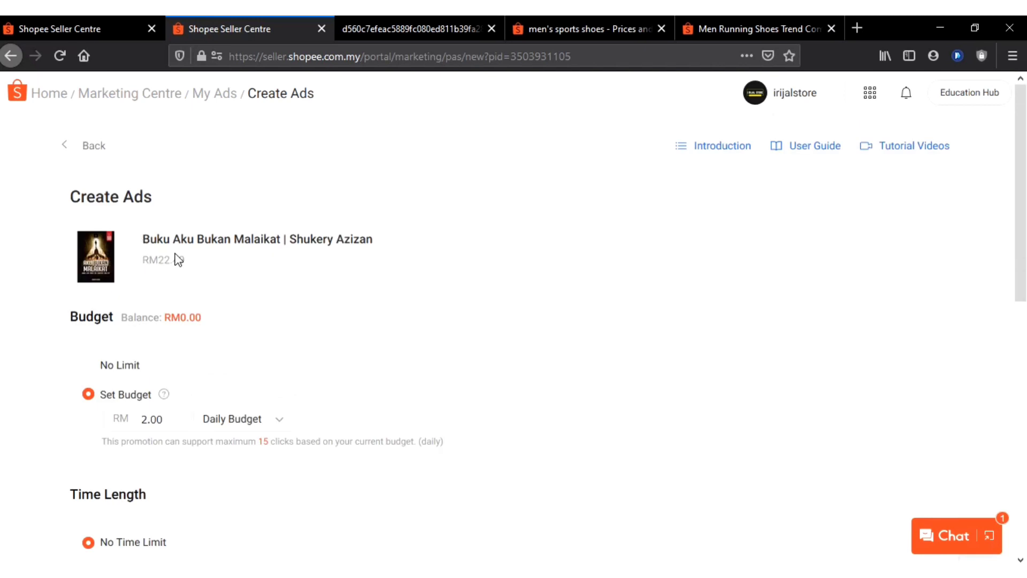
scroll(278, 298, down, 5)
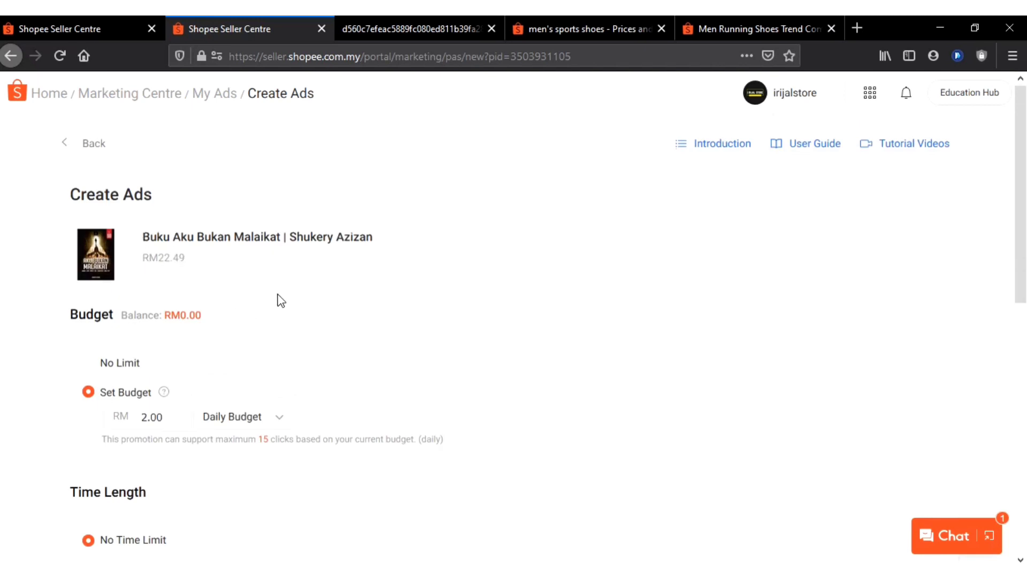
scroll(277, 298, down, 2)
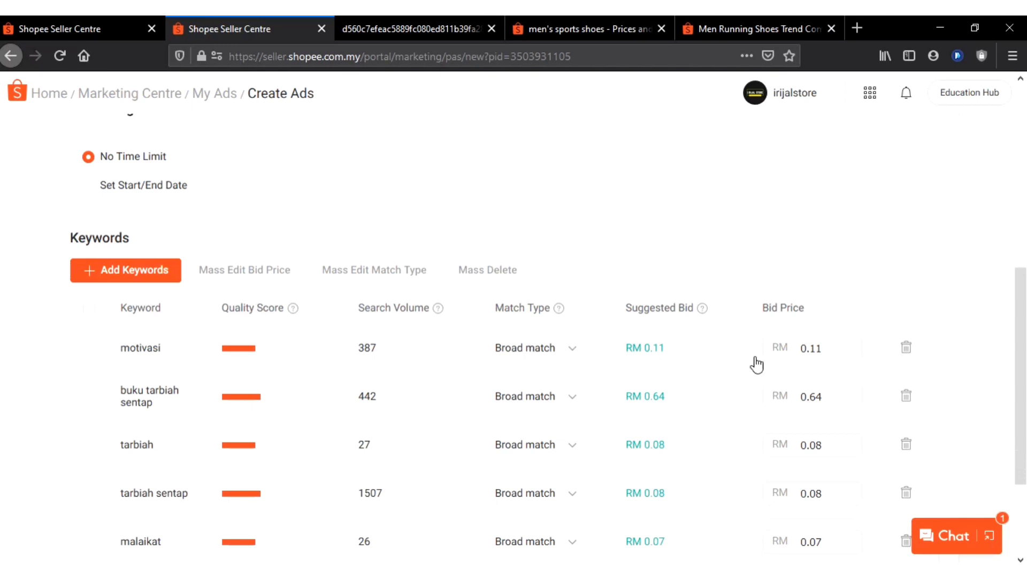
Set the bid price of the keyword motivasi to RM 0.07
click(821, 350)
click(801, 422)
key(ctrl+a)
text(0.07)
Select all the ad's keywords and mass edit their bids to RM 0.07
click(88, 312)
scroll(809, 305, down, 3)
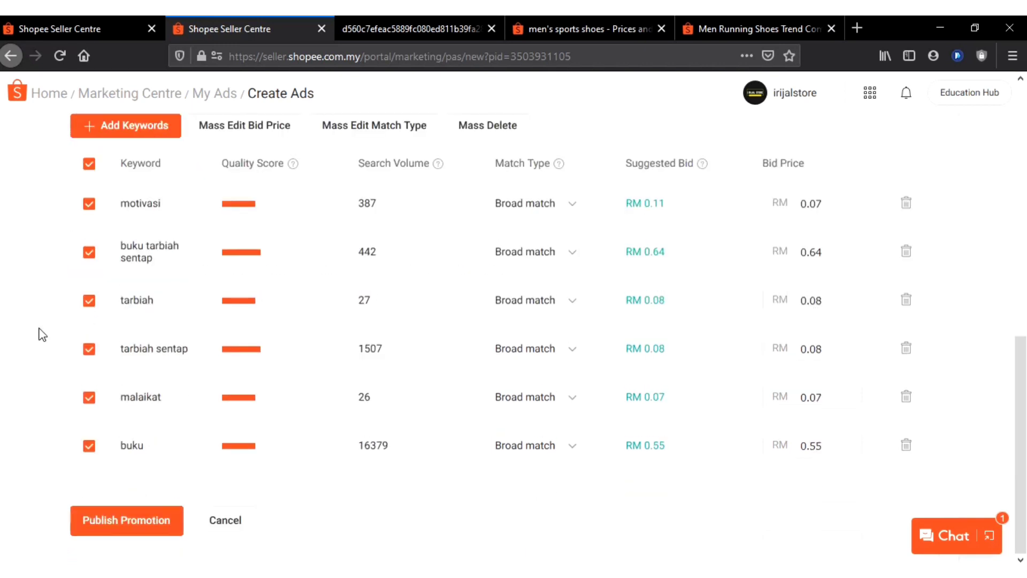
scroll(43, 335, up, 3)
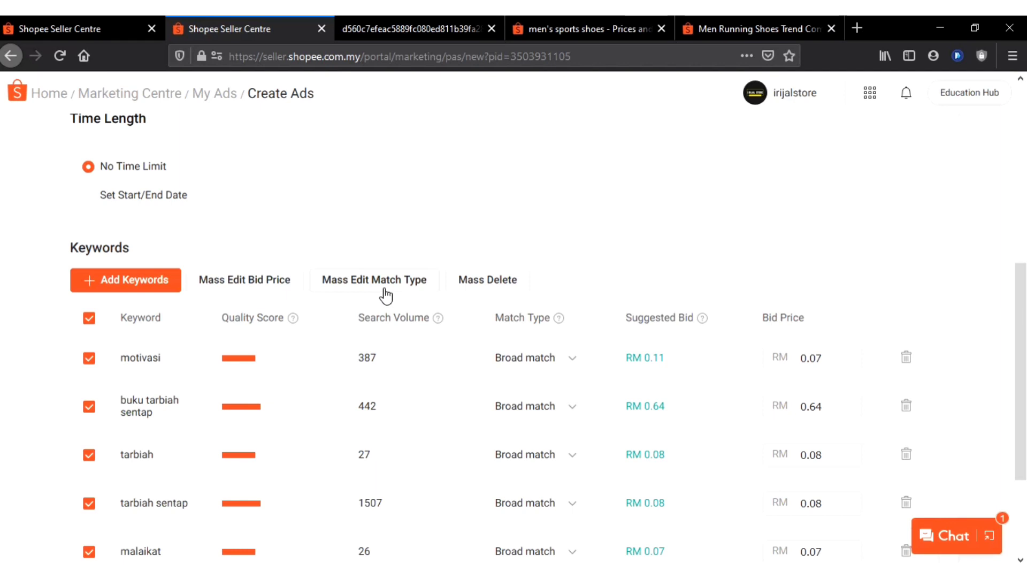
click(242, 284)
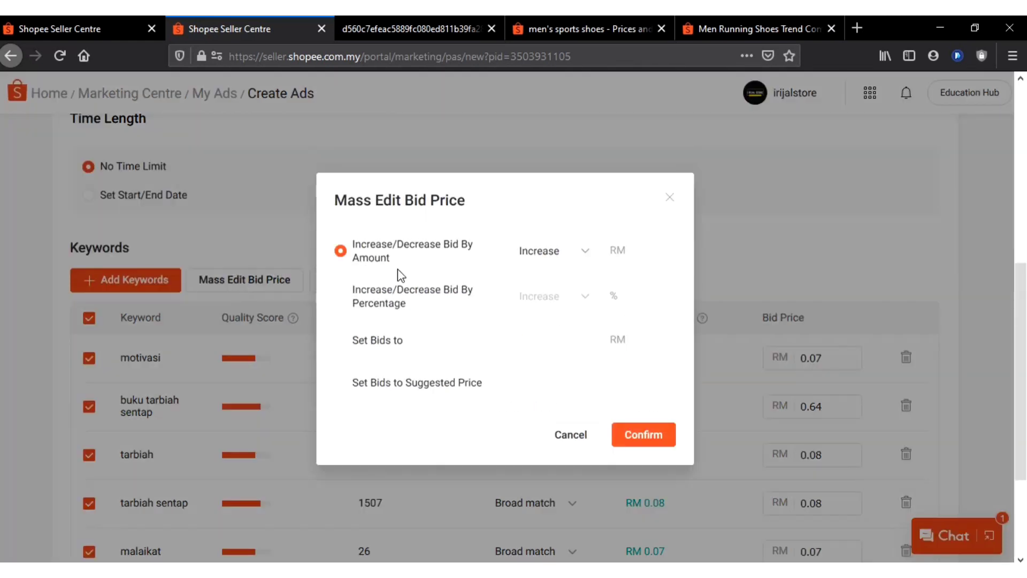
click(373, 353)
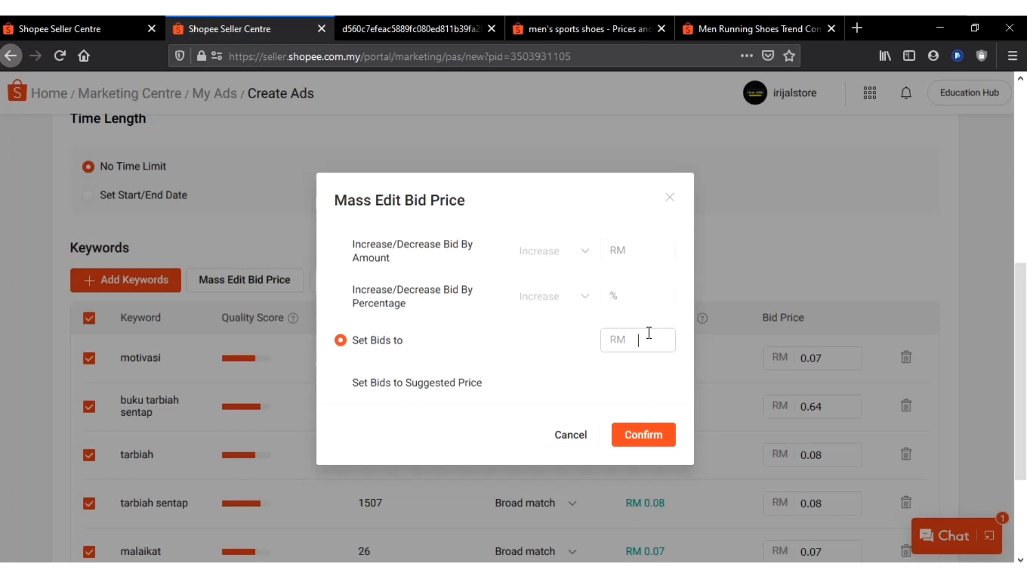
text(0.07)
click(653, 436)
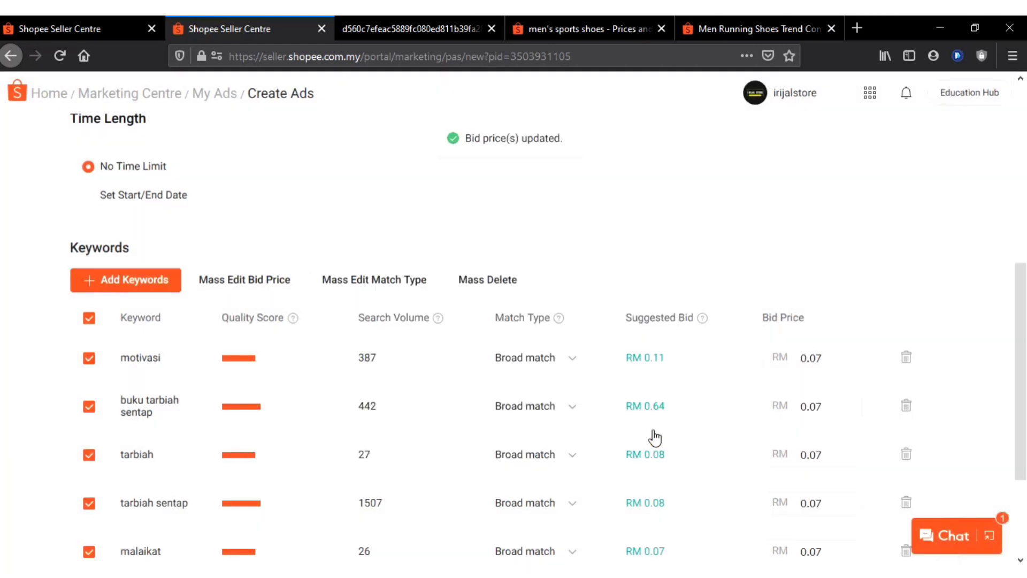
Compare the keywords' bid prices with the daily budget and the maximum clicks it supports
scroll(680, 422, down, 3)
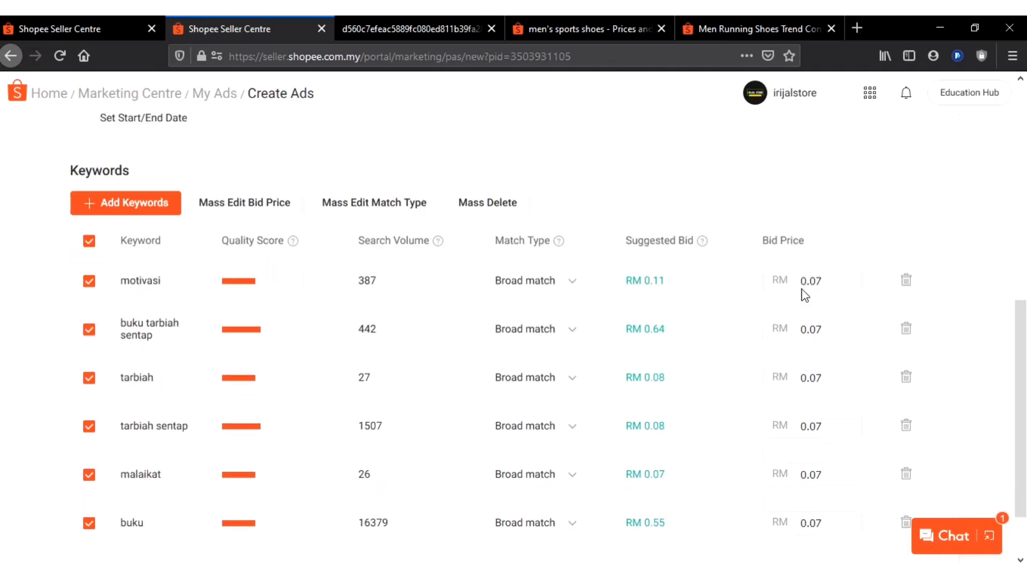
click(781, 275)
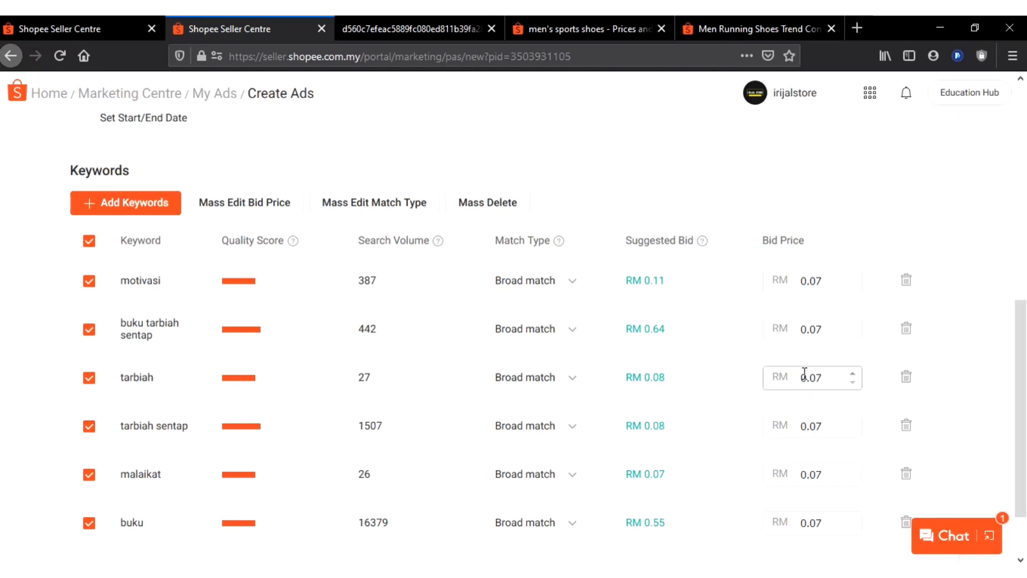
scroll(727, 339, up, 5)
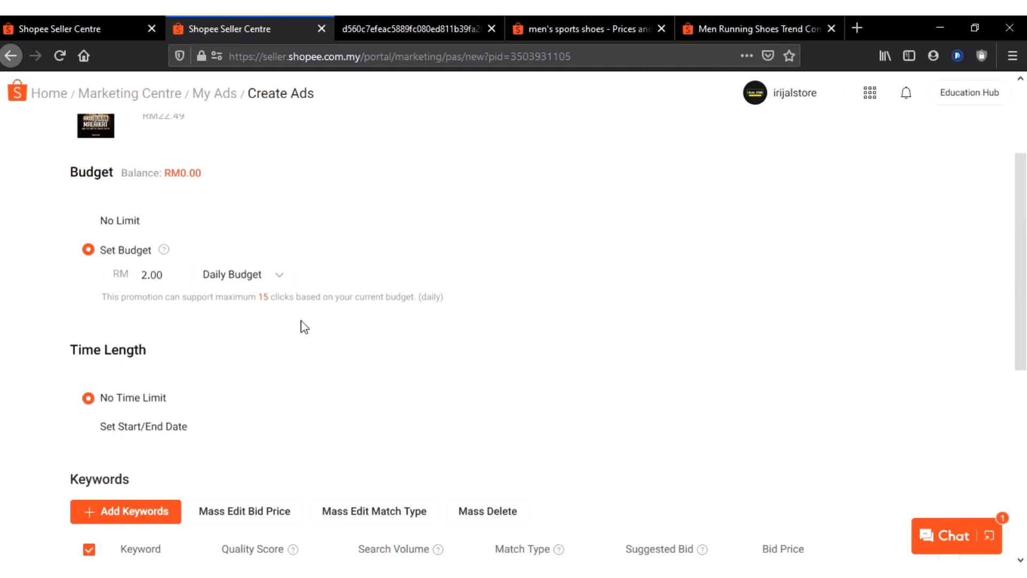
scroll(430, 332, down, 4)
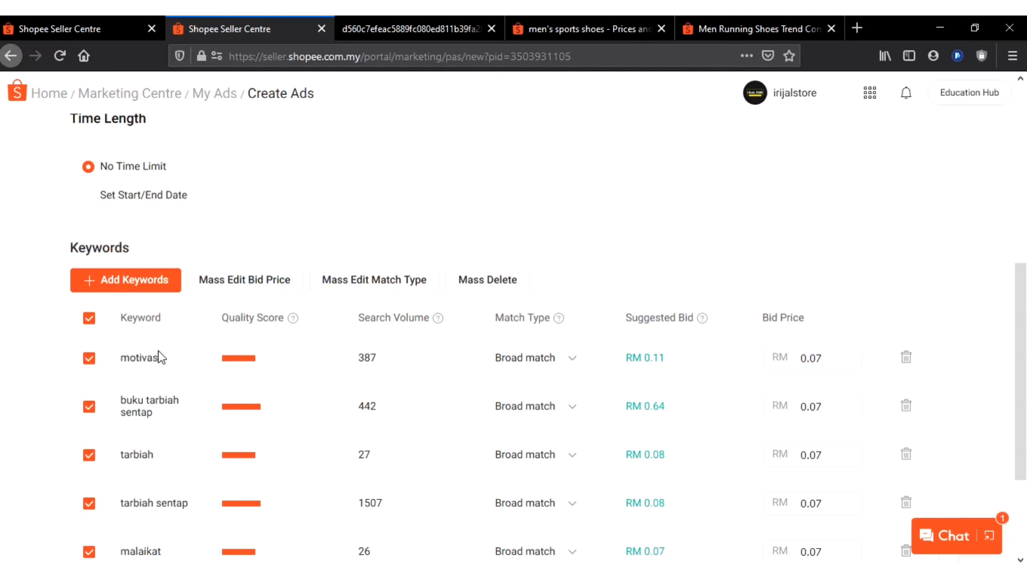
scroll(189, 366, up, 4)
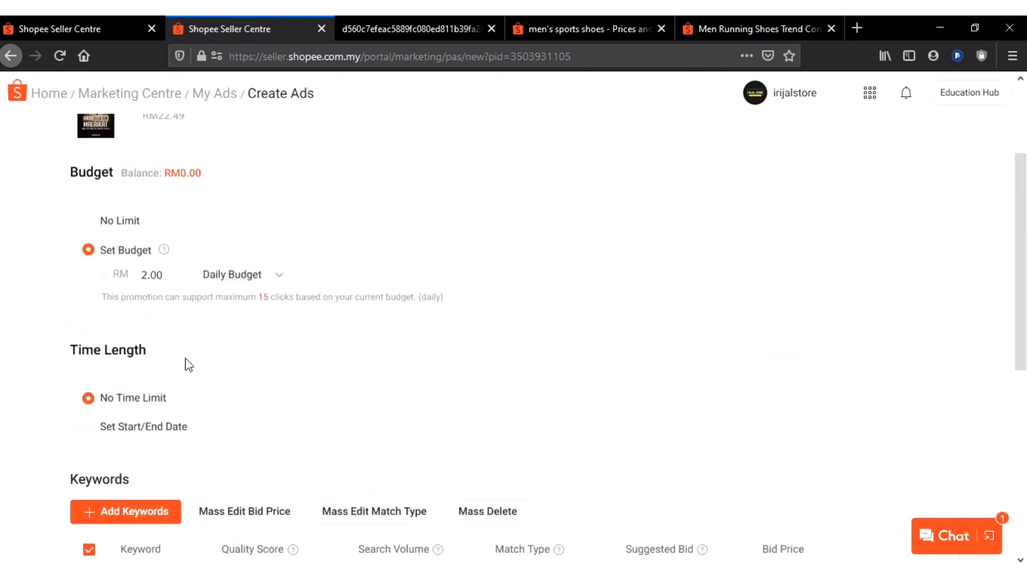
scroll(190, 361, down, 3)
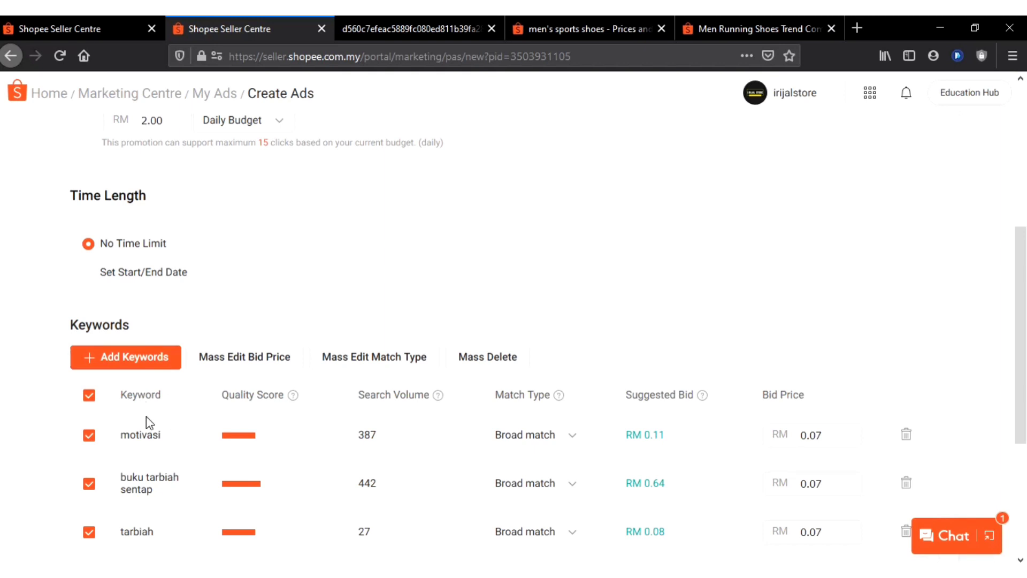
scroll(155, 420, up, 2)
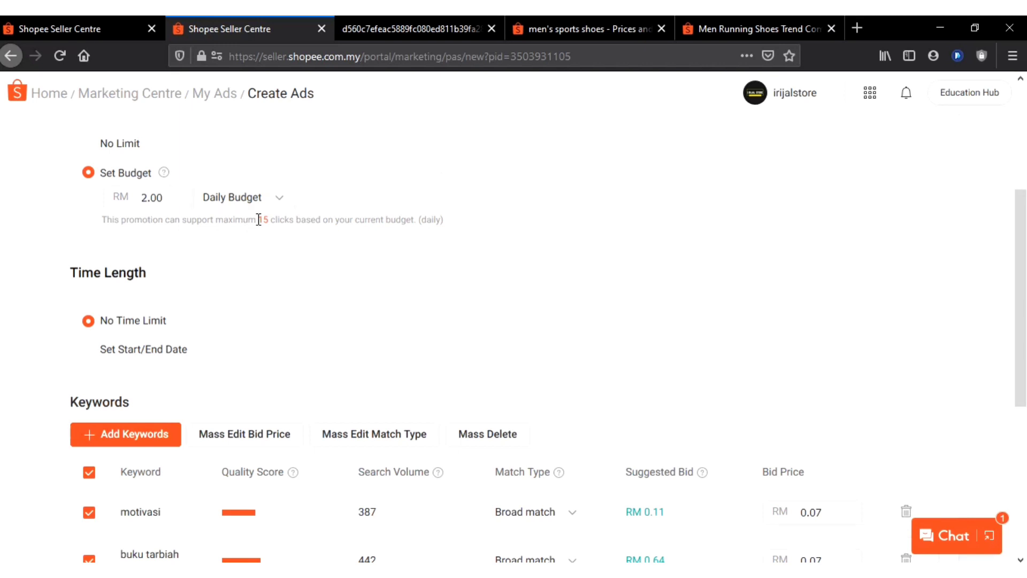
scroll(401, 360, down, 2)
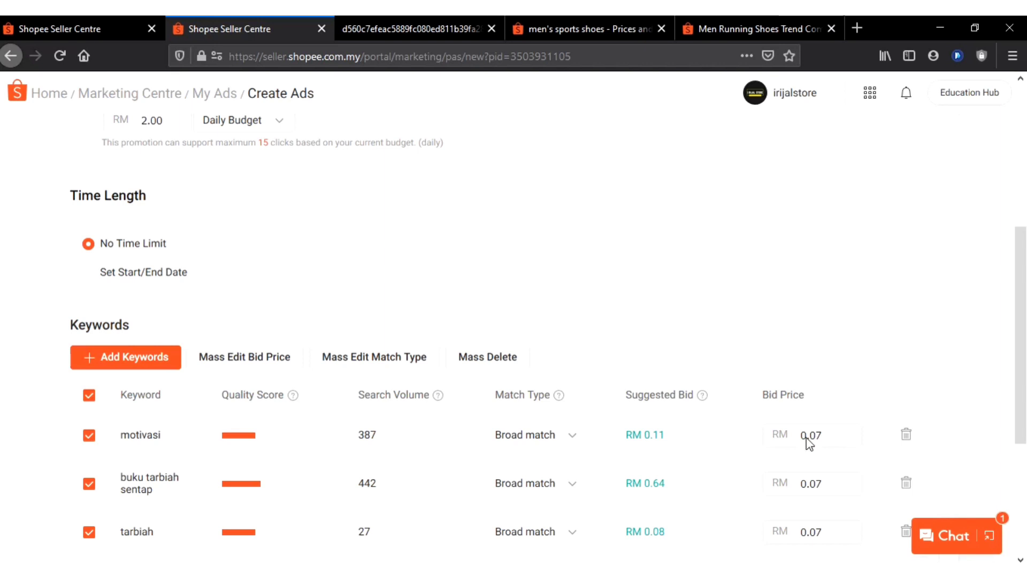
scroll(813, 426, up, 2)
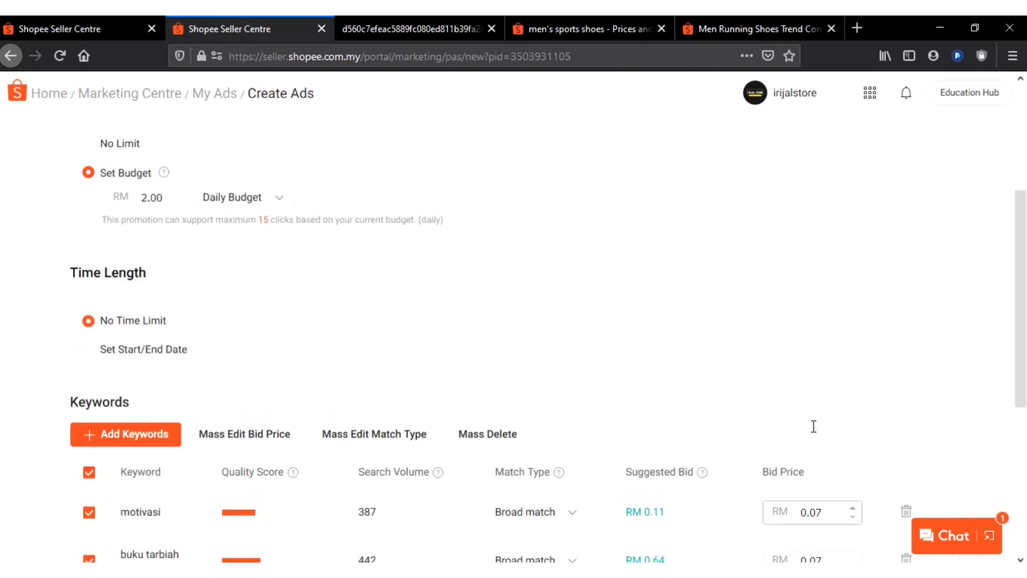
scroll(814, 426, down, 4)
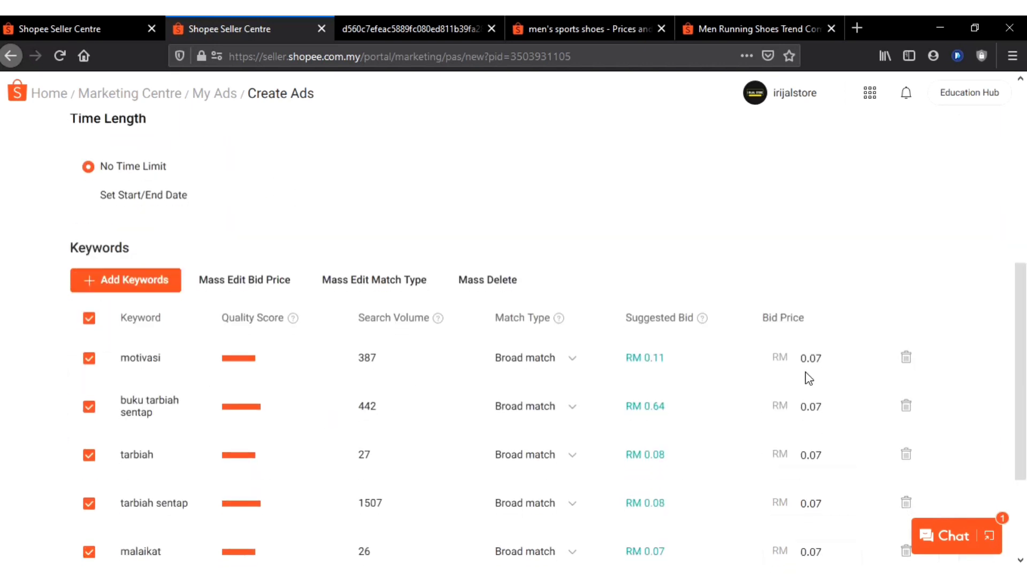
scroll(808, 378, up, 4)
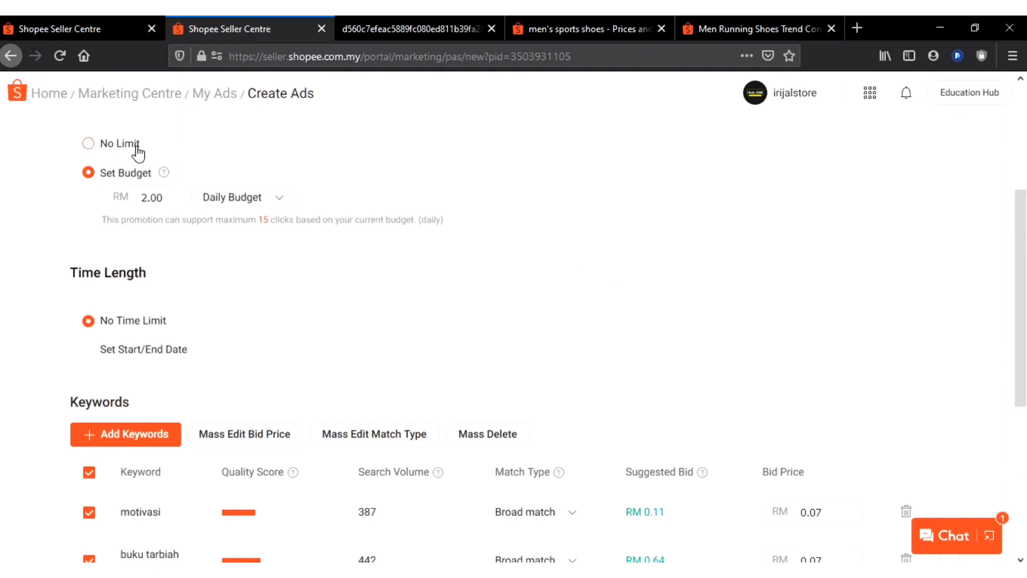
Check the ad account's balance against the daily budget and the keyword bid prices
scroll(155, 246, up, 3)
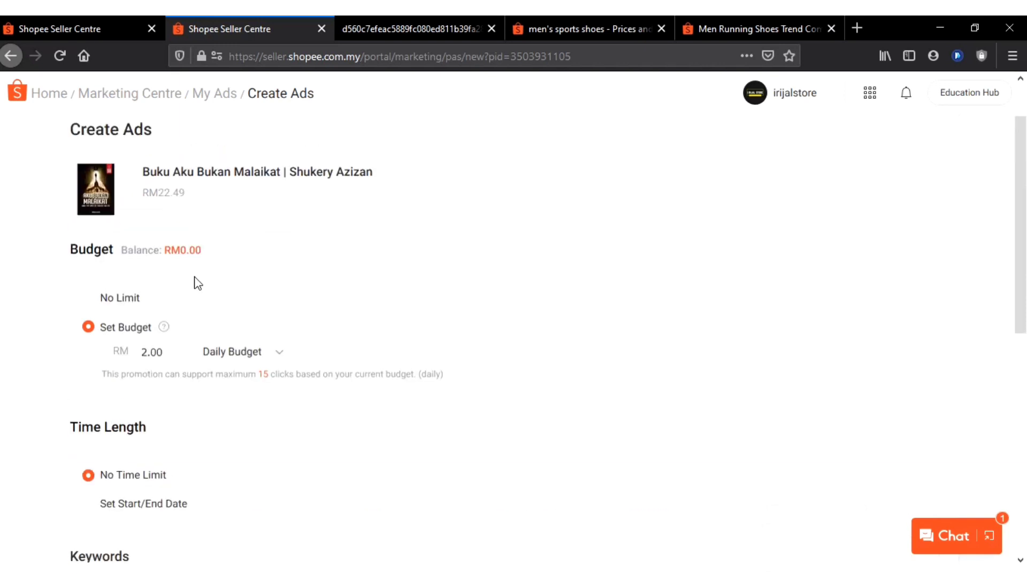
scroll(196, 282, down, 5)
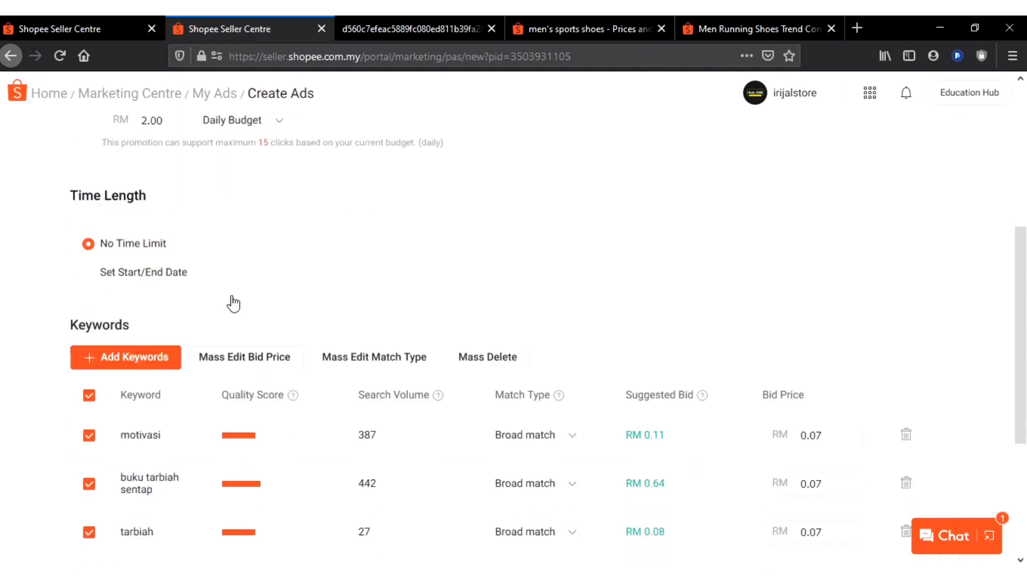
scroll(229, 300, up, 4)
scroll(636, 375, down, 4)
scroll(172, 262, up, 6)
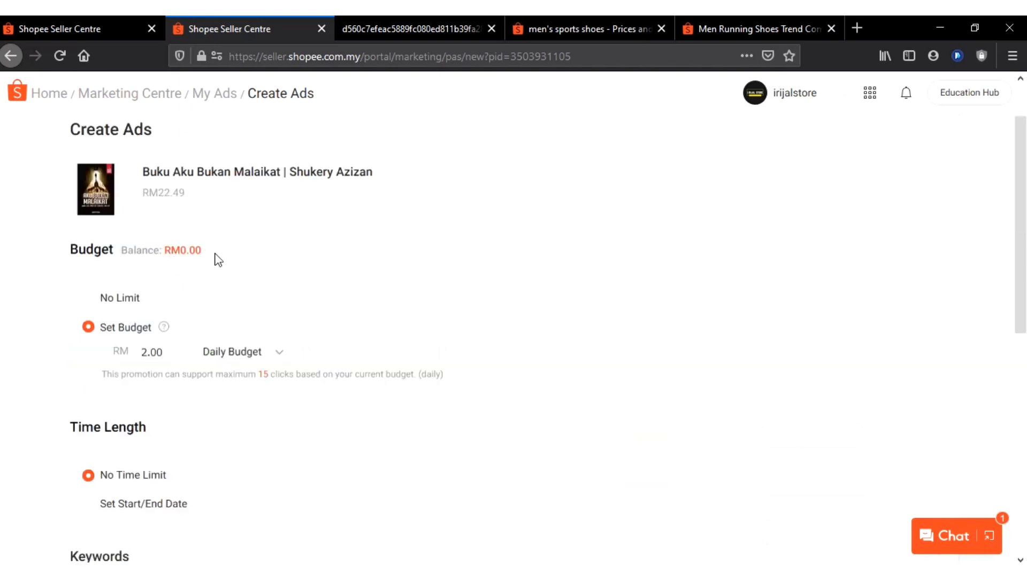
drag(204, 255, 123, 252)
triple_click(122, 252)
click(219, 245)
scroll(272, 308, down, 6)
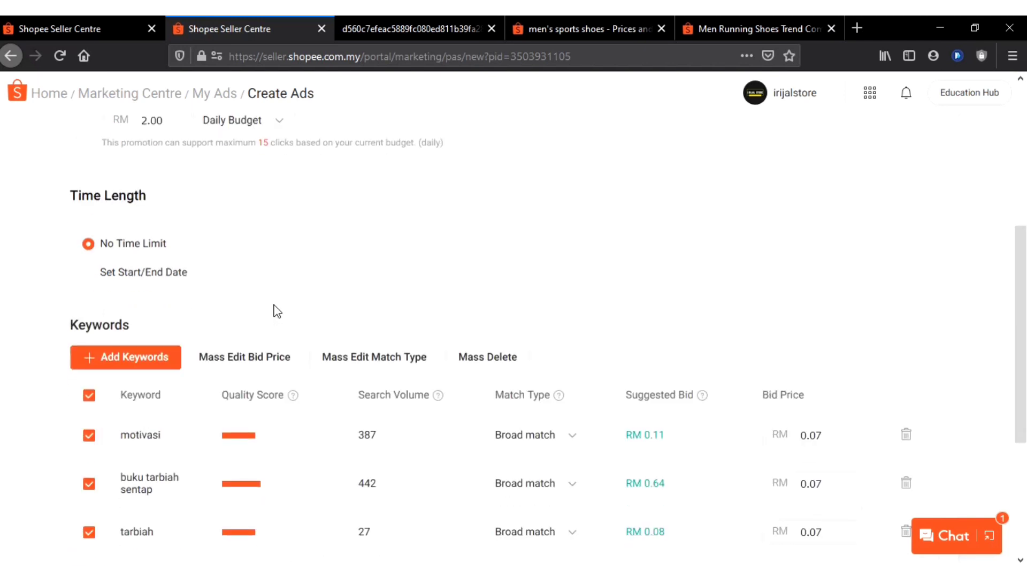
scroll(277, 311, down, 4)
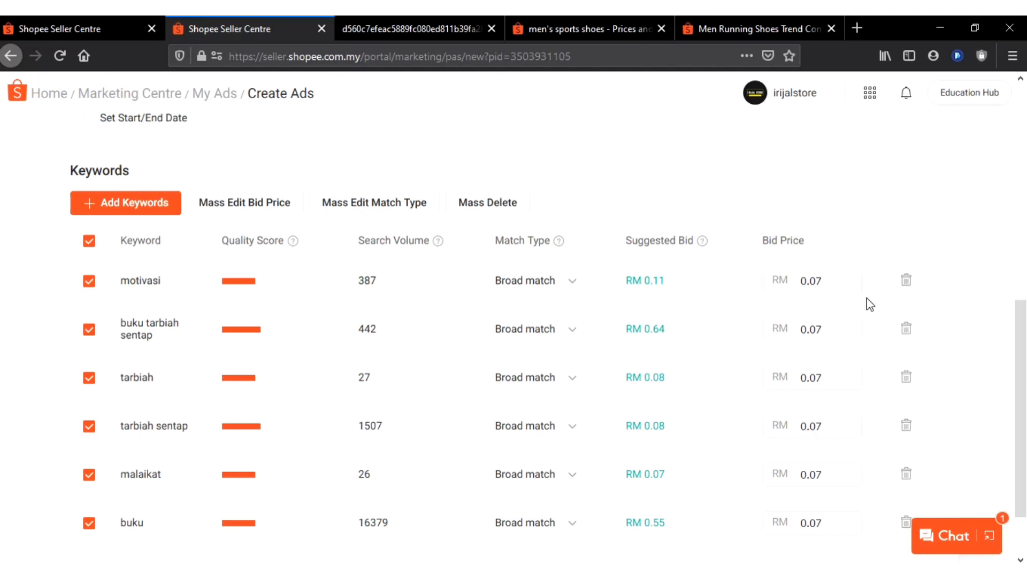
scroll(869, 303, up, 10)
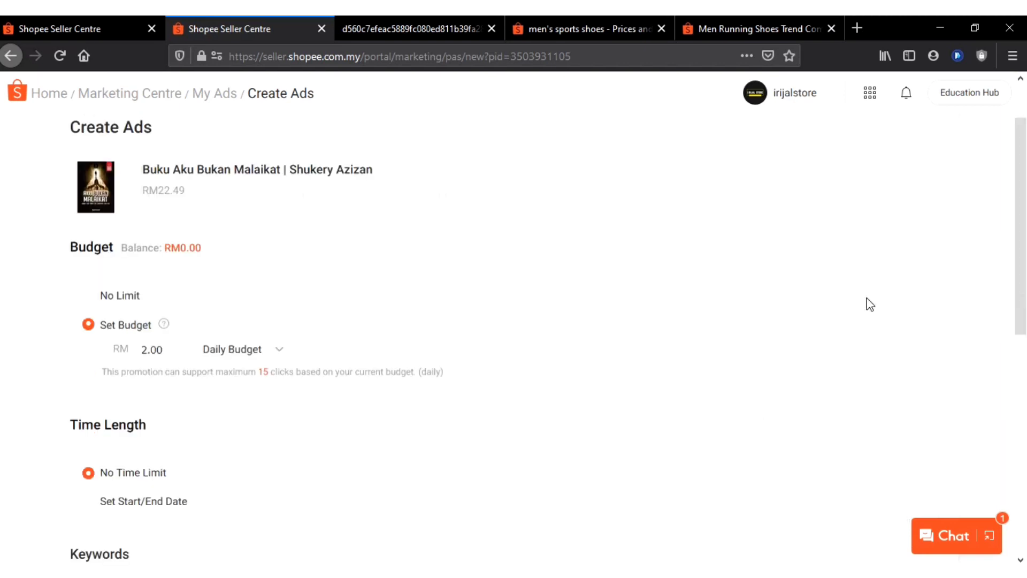
Examine the No Limit and Set Budget options in relation to the account balance and keyword bids
drag(224, 321, 123, 310)
drag(123, 312, 204, 319)
click(204, 323)
scroll(206, 326, down, 2)
scroll(206, 327, down, 8)
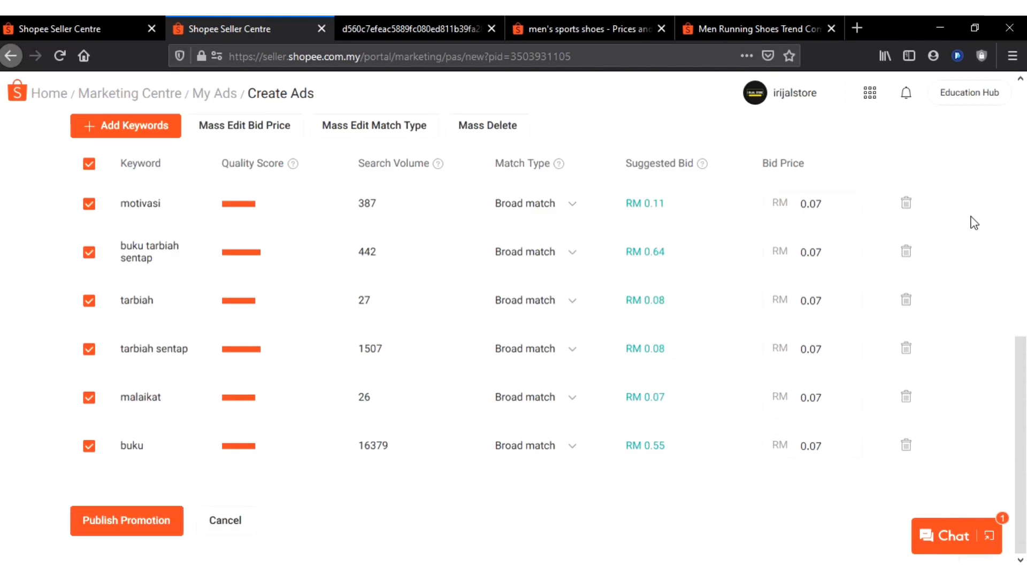
scroll(989, 255, up, 10)
scroll(241, 377, down, 3)
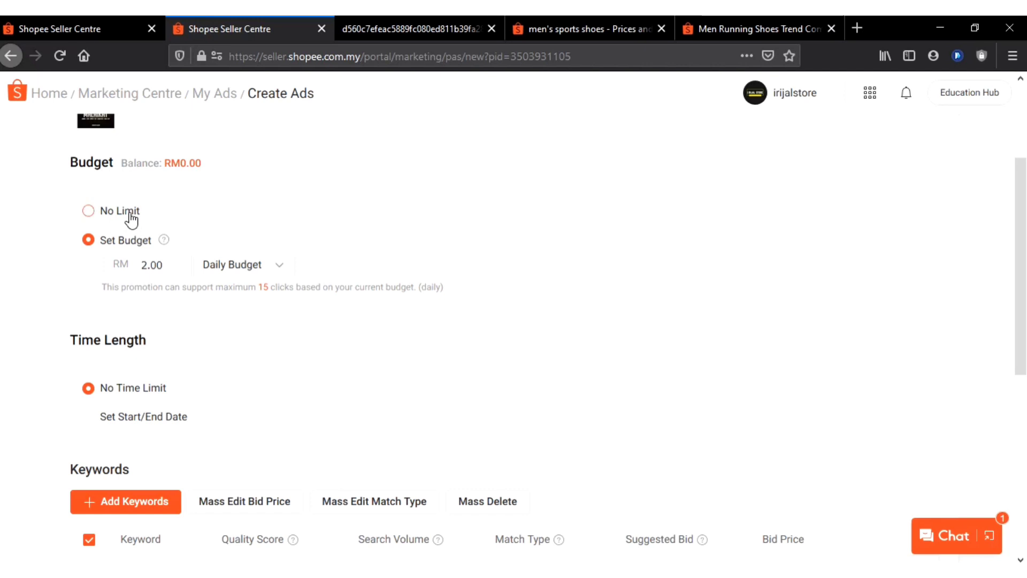
scroll(772, 396, down, 6)
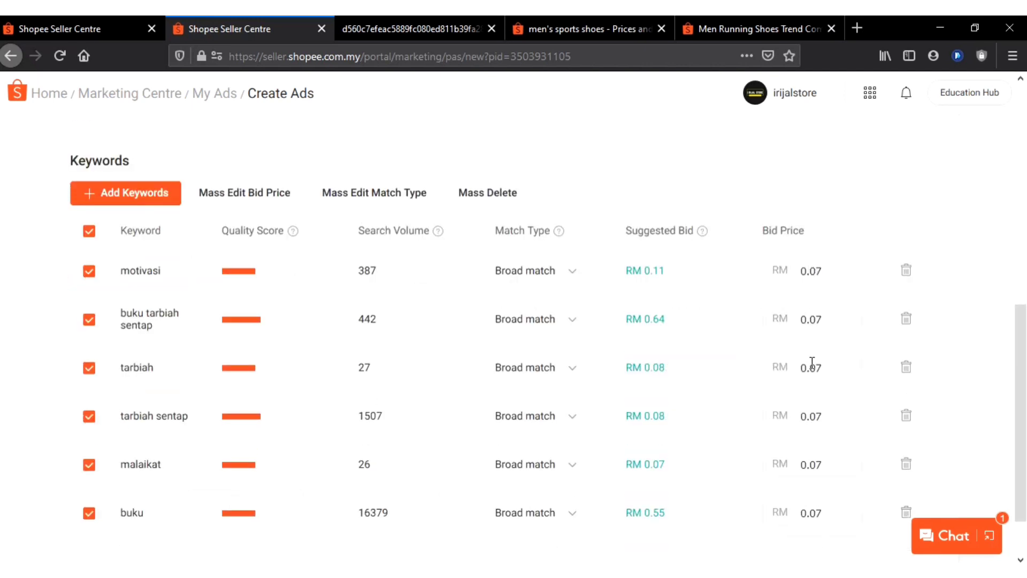
scroll(458, 298, up, 6)
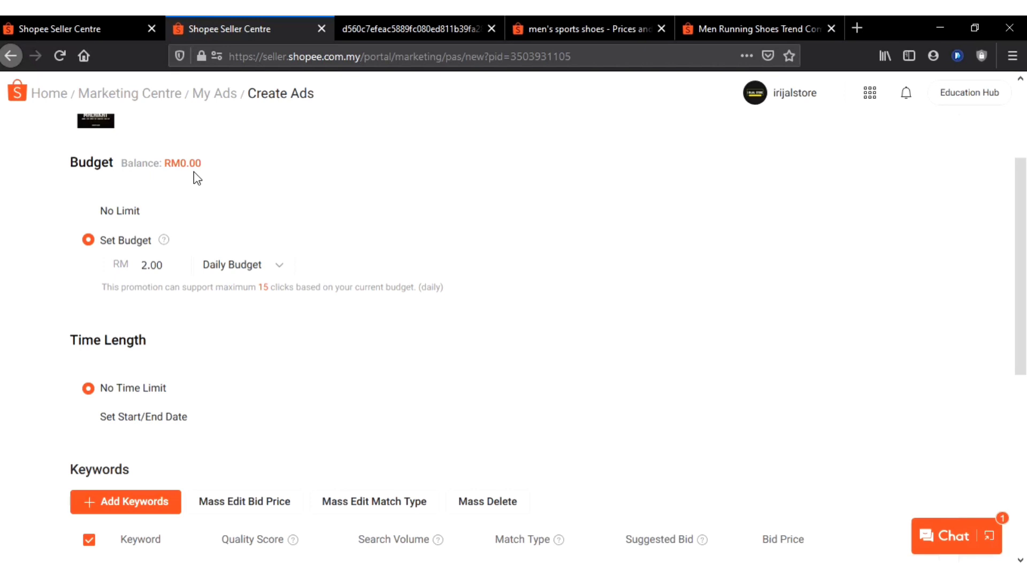
scroll(287, 201, down, 2)
scroll(262, 214, up, 3)
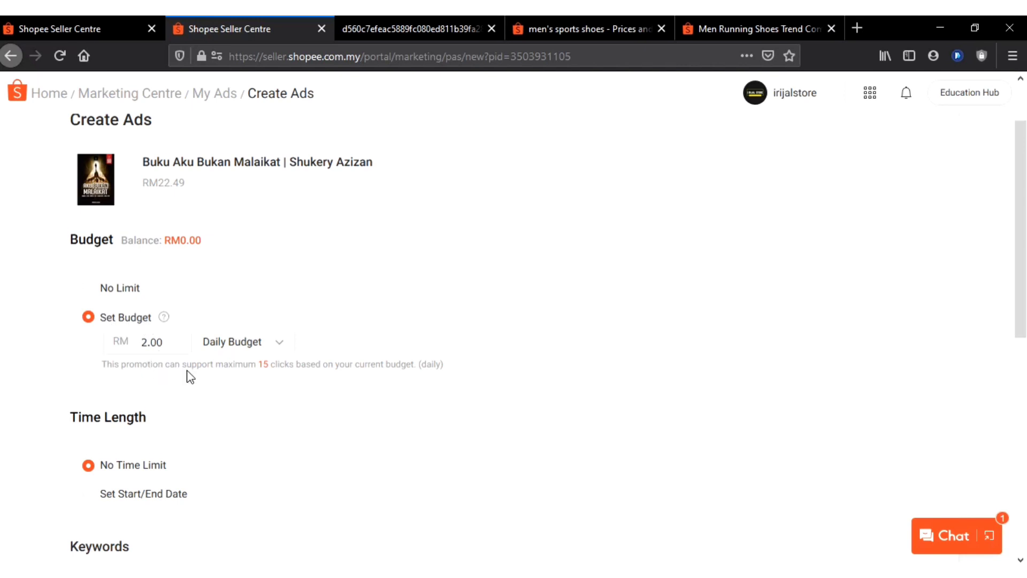
Go over the ad's budget, time length and keywords, then publish the promotion and acknowledge the confirmation
scroll(190, 377, down, 3)
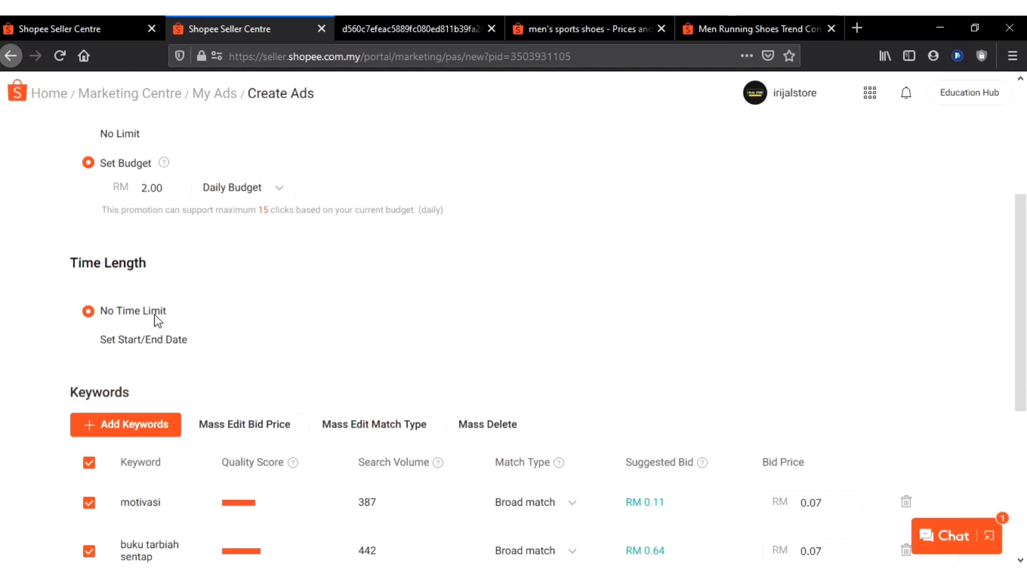
scroll(256, 311, down, 4)
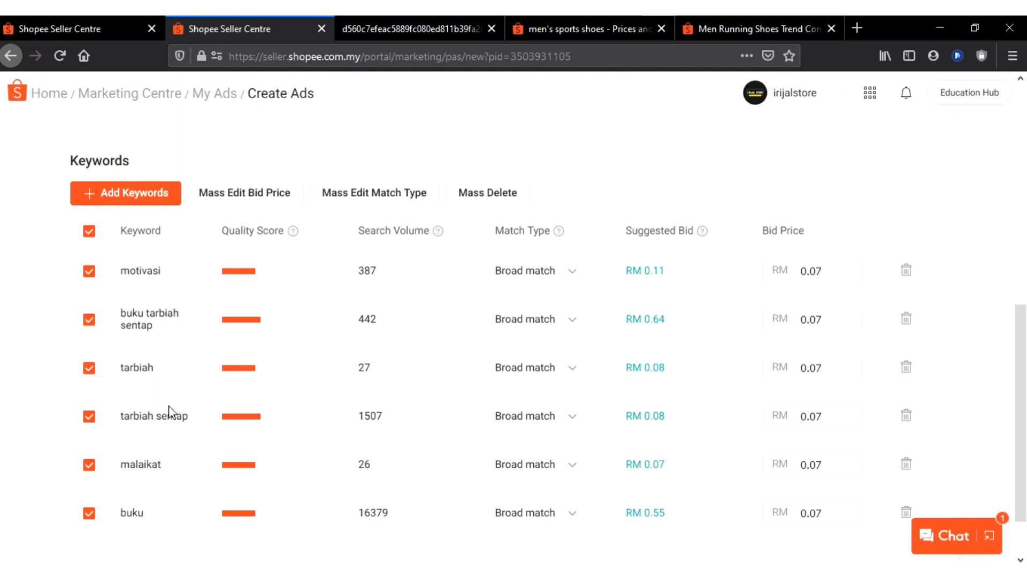
scroll(164, 423, down, 2)
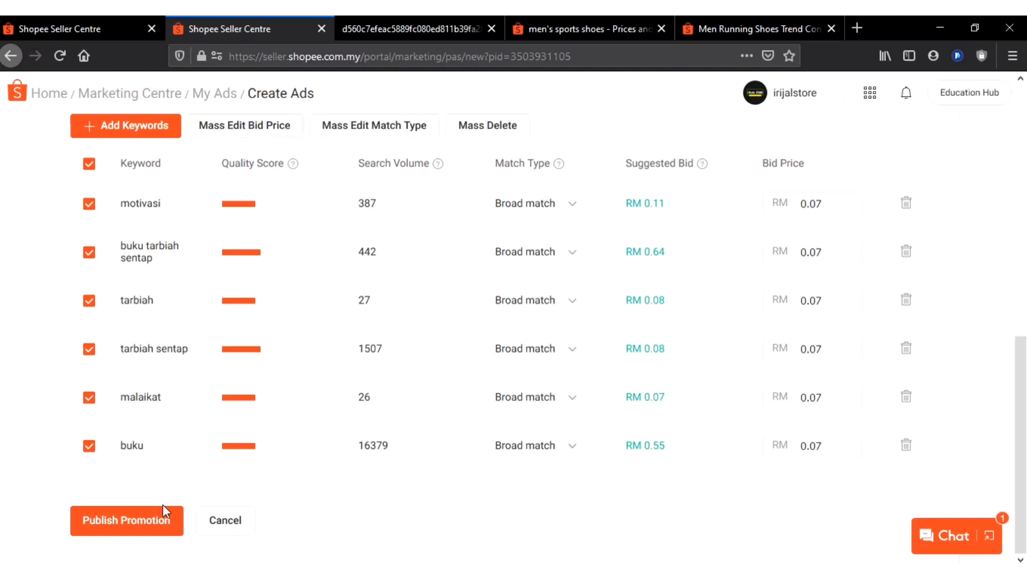
scroll(241, 332, up, 3)
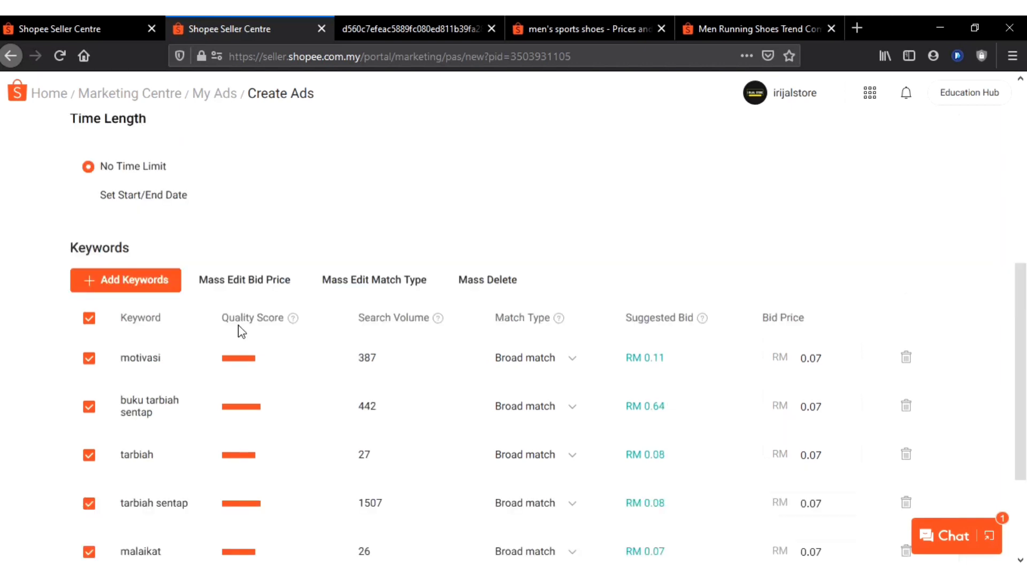
scroll(241, 330, down, 3)
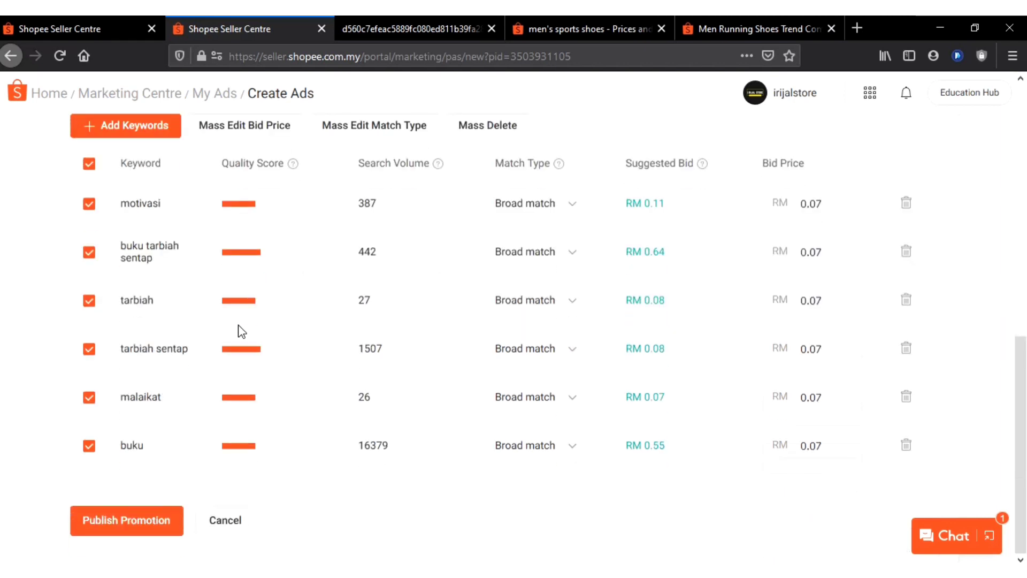
click(150, 526)
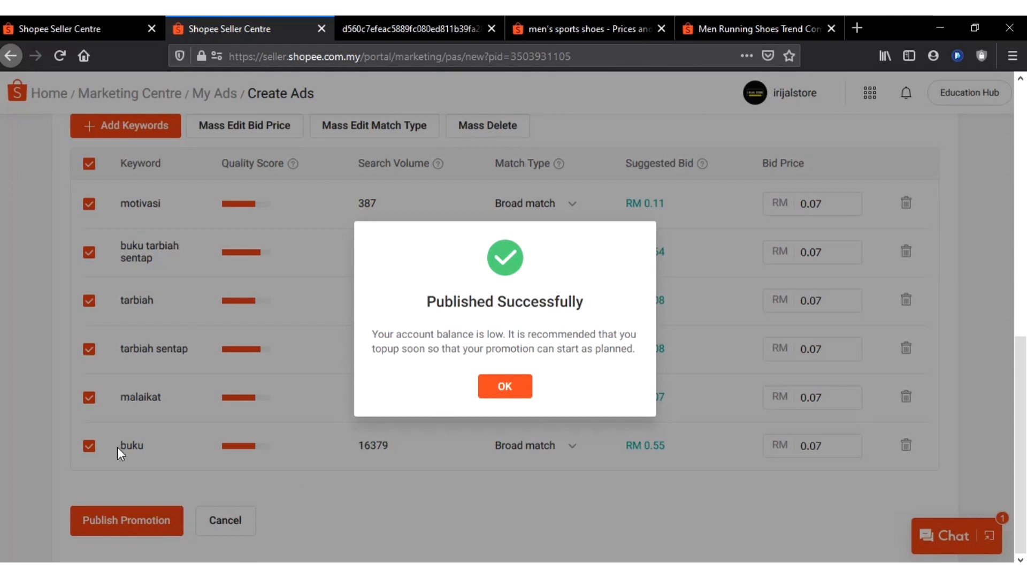
click(502, 396)
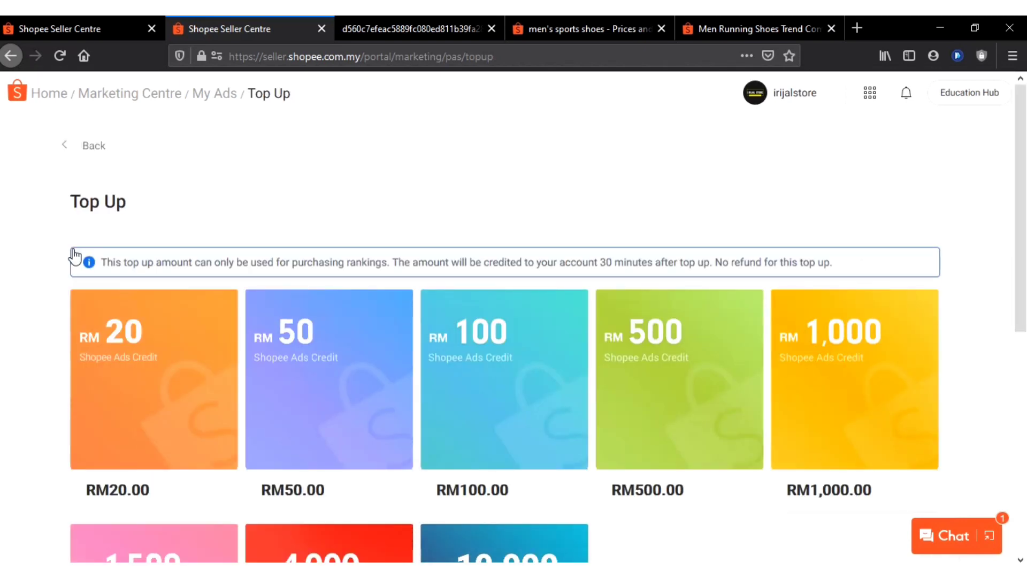
Review the available Shopee Ads credit top-up amounts and the top-up notice, and return to My Ads
scroll(156, 300, down, 5)
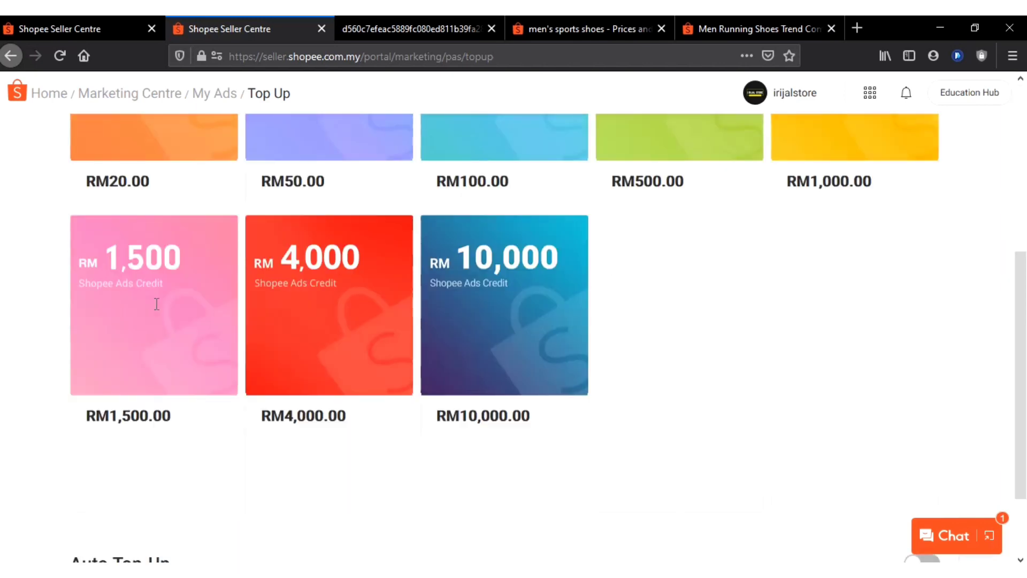
scroll(156, 300, up, 5)
scroll(155, 312, down, 5)
scroll(156, 312, up, 3)
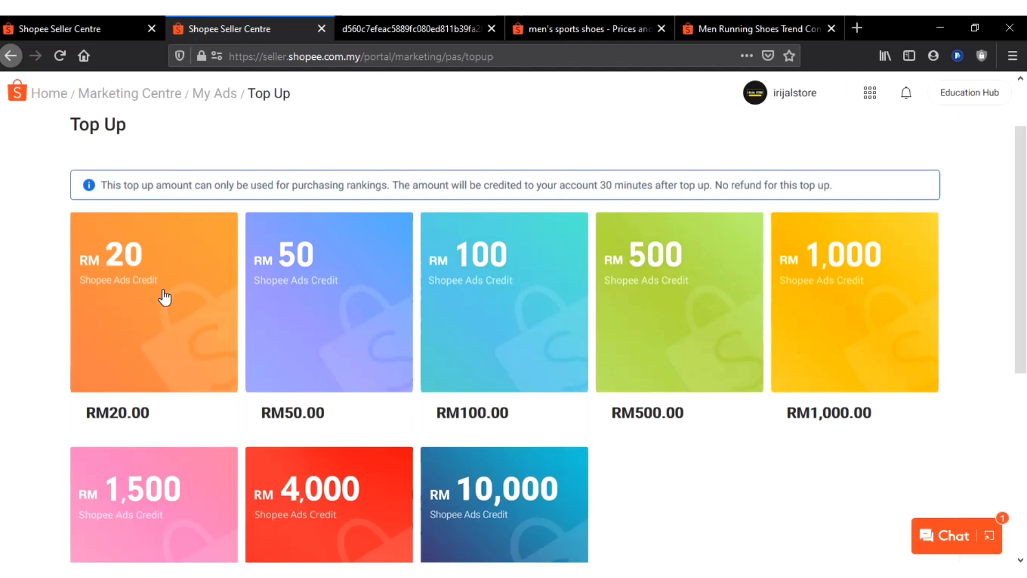
scroll(165, 297, down, 3)
scroll(165, 298, up, 4)
scroll(165, 298, down, 2)
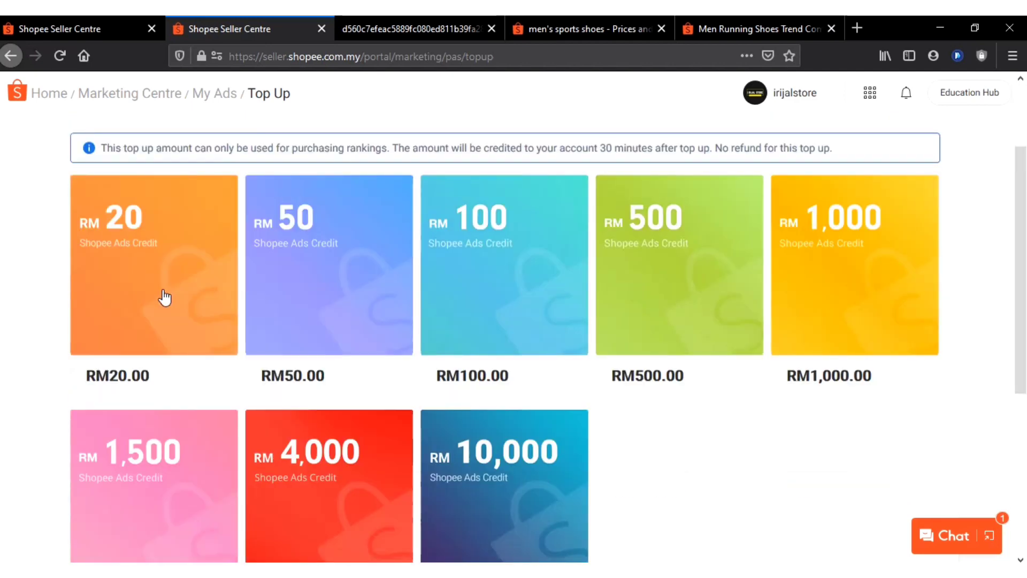
scroll(165, 298, down, 1)
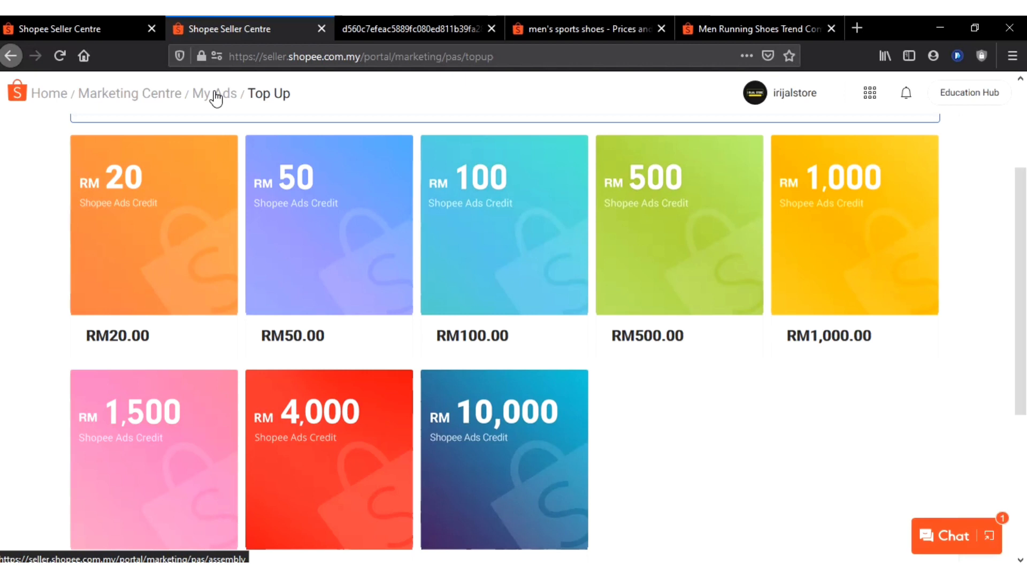
scroll(220, 107, up, 3)
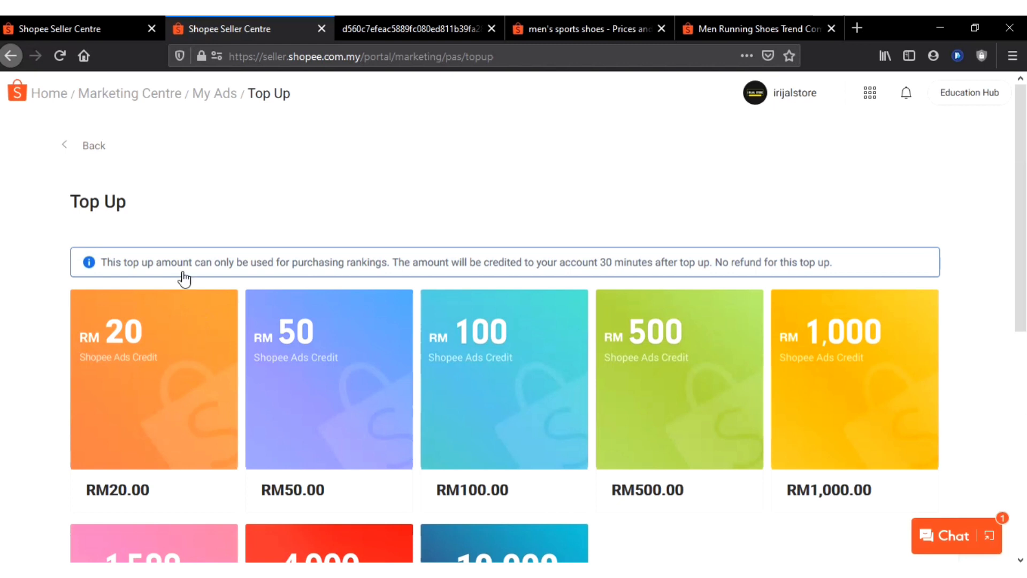
click(225, 98)
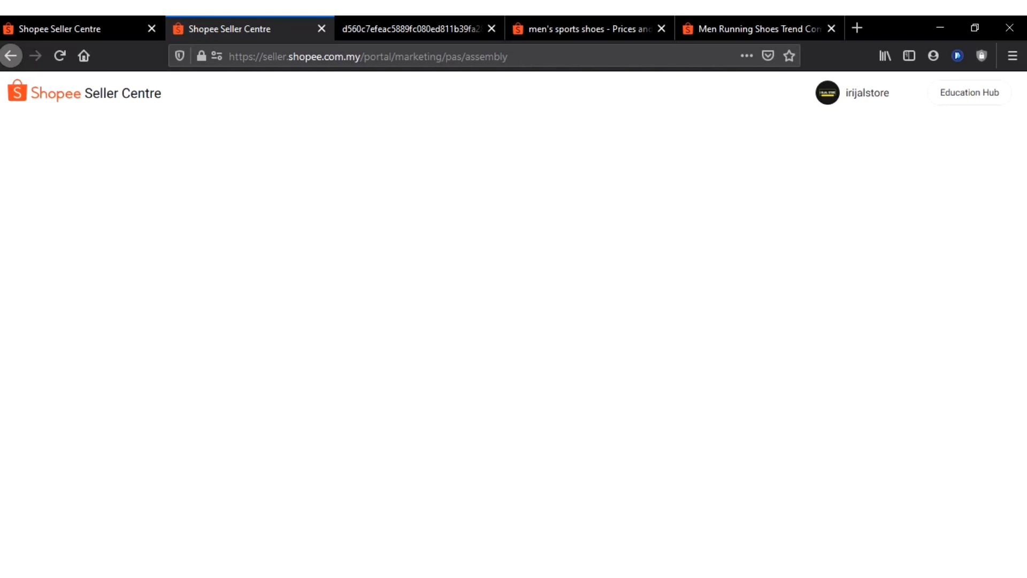
Compare the green Men Running Shoes product page with its ad listing in the "men's sports shoes" search results
click(737, 18)
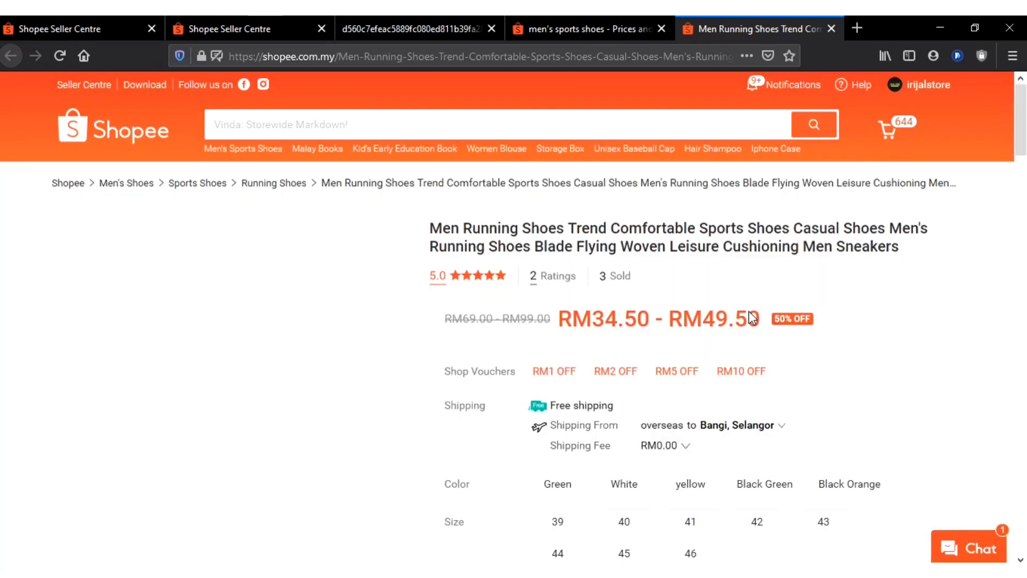
scroll(730, 303, down, 4)
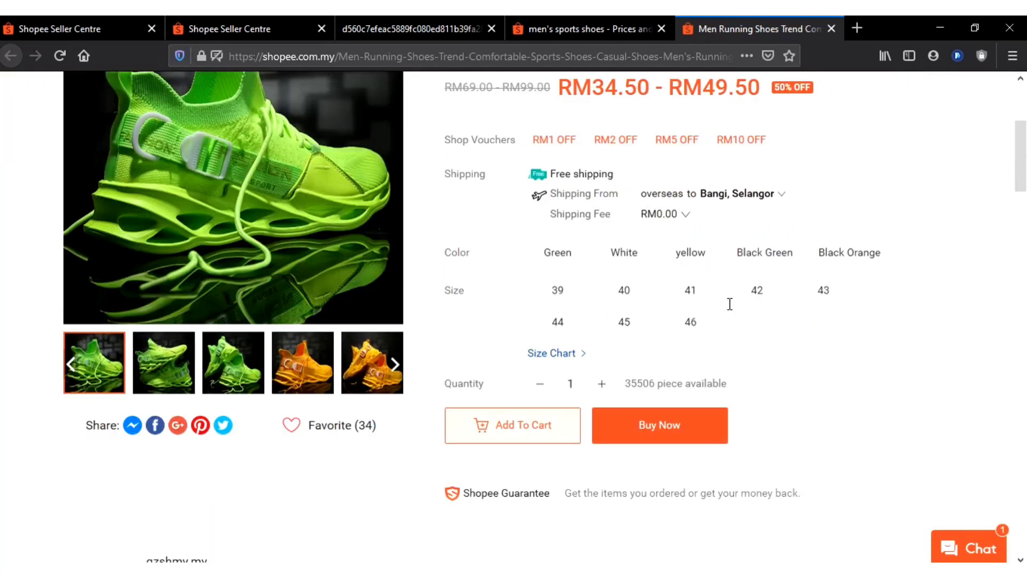
scroll(730, 303, up, 1)
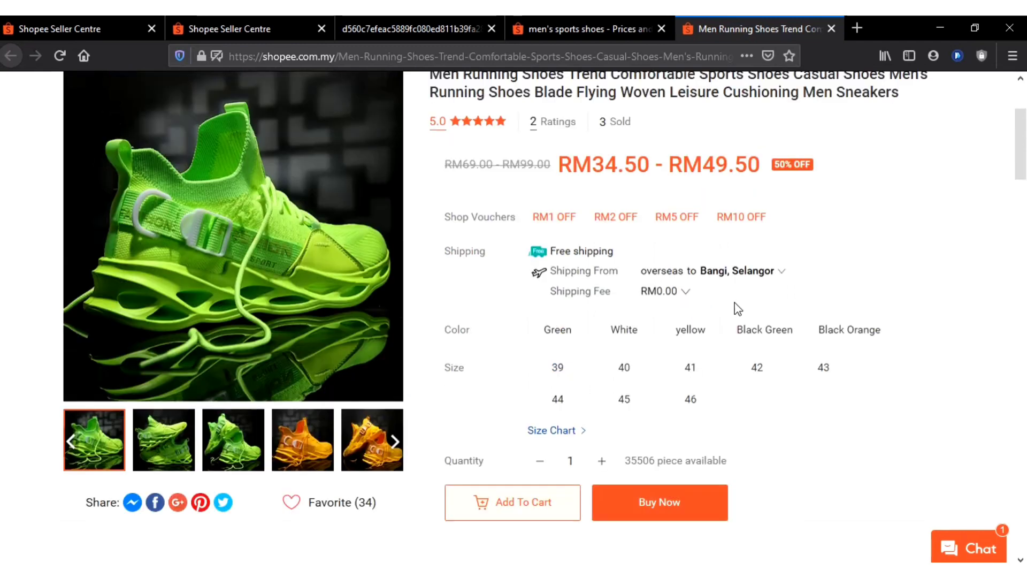
click(578, 21)
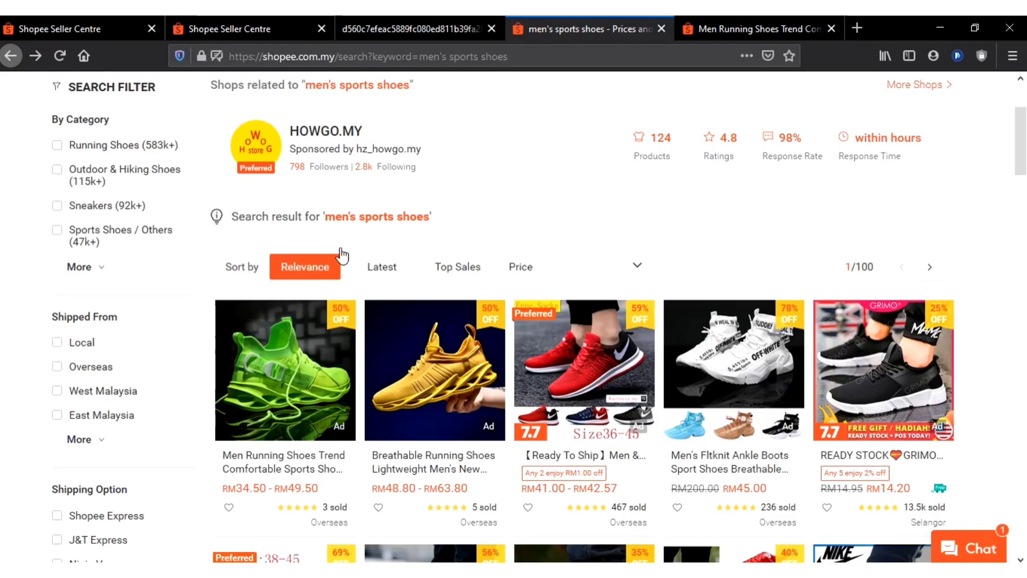
click(749, 29)
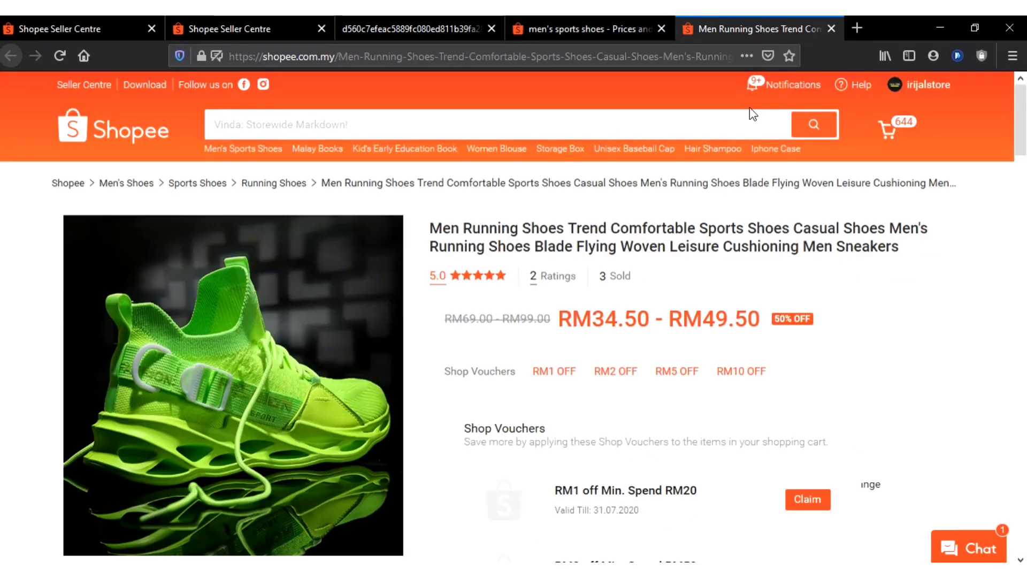
scroll(807, 381, down, 2)
click(646, 22)
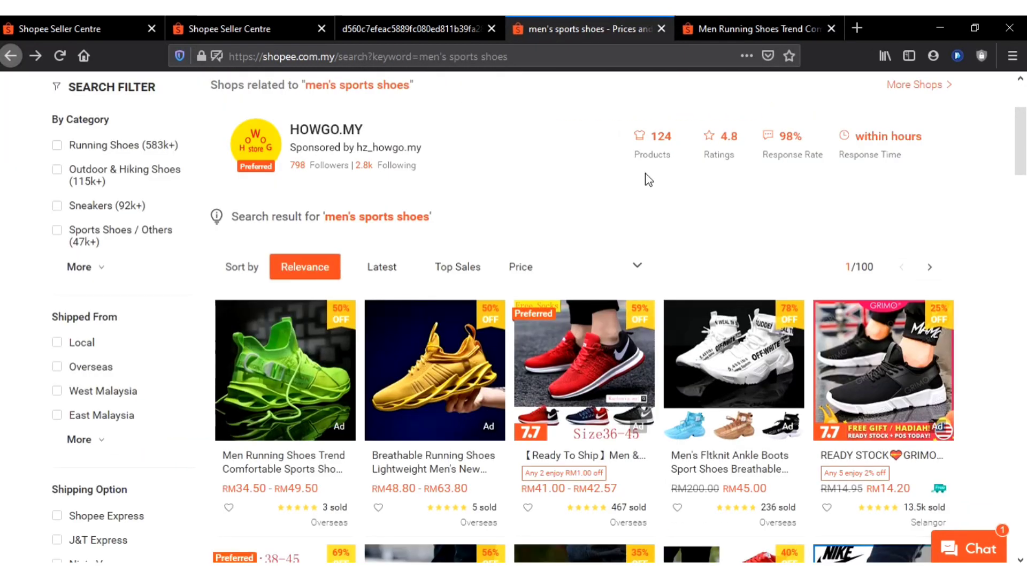
click(727, 22)
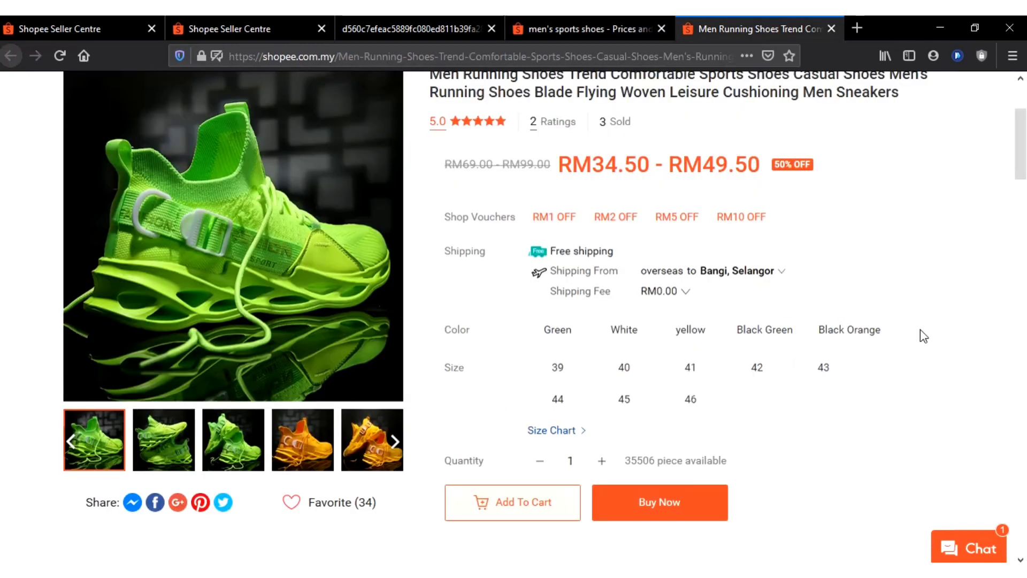
Look through the running shoes page's specifications, description, ratings and top picks from the shop, down to the page footer
scroll(926, 256, down, 4)
scroll(925, 255, down, 8)
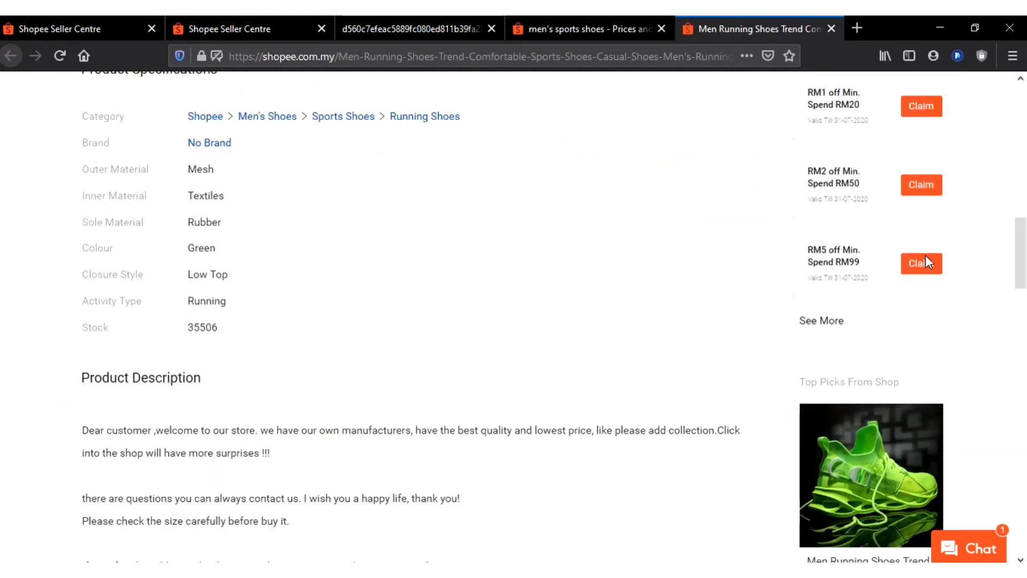
scroll(925, 256, down, 10)
scroll(927, 263, down, 7)
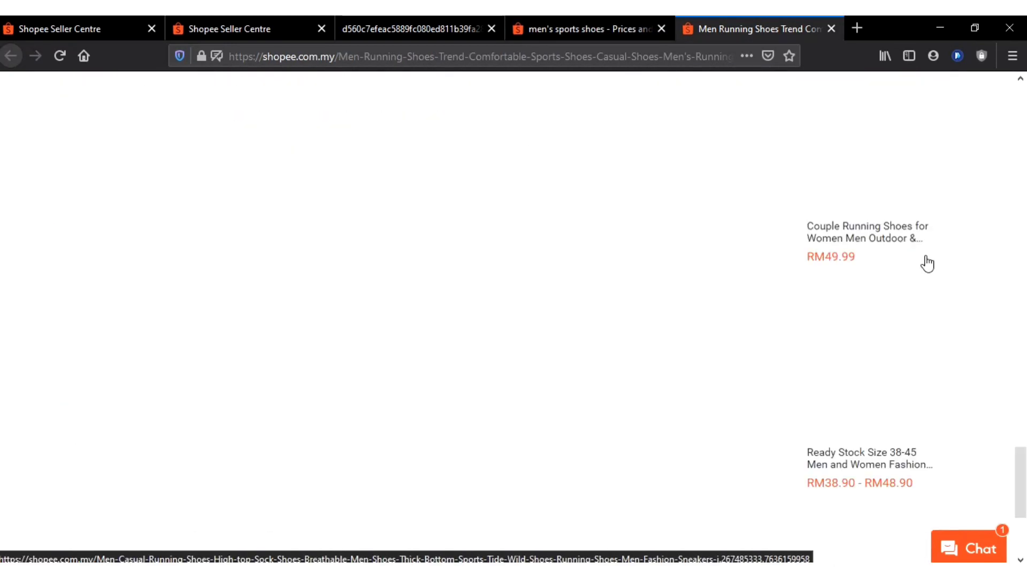
scroll(924, 262, up, 5)
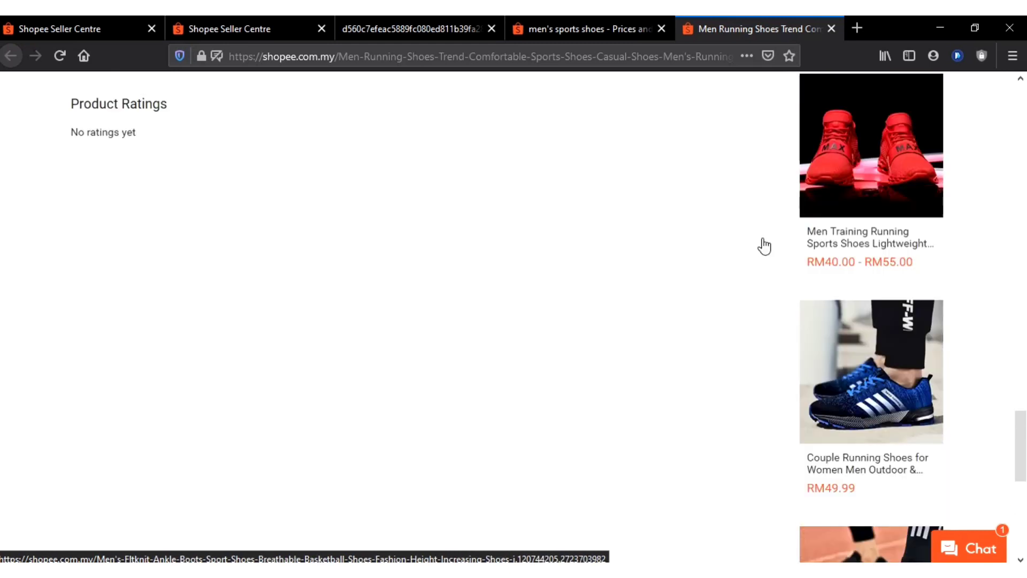
scroll(592, 274, down, 9)
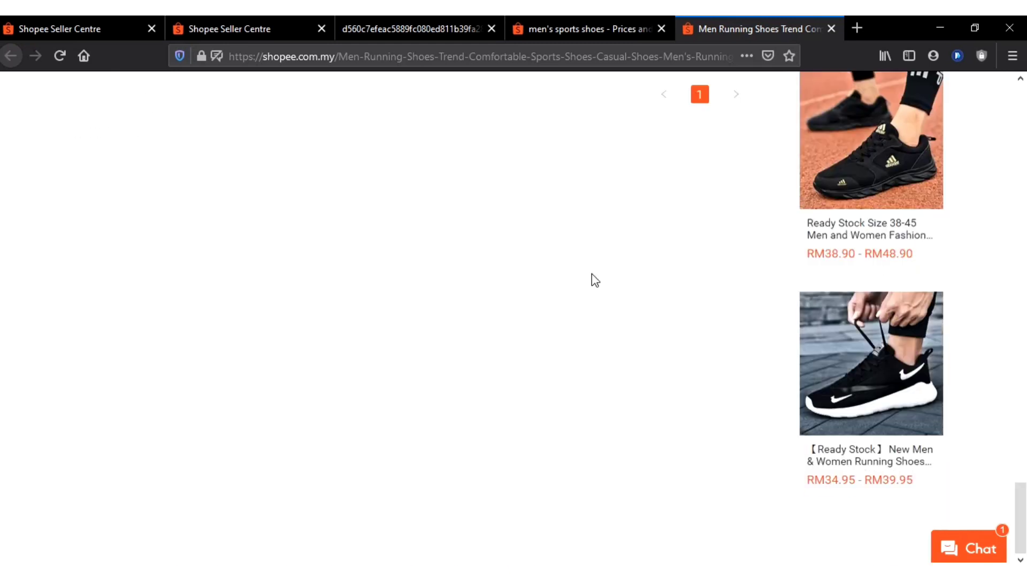
scroll(594, 278, up, 8)
scroll(591, 274, down, 8)
scroll(551, 315, up, 8)
scroll(553, 318, up, 15)
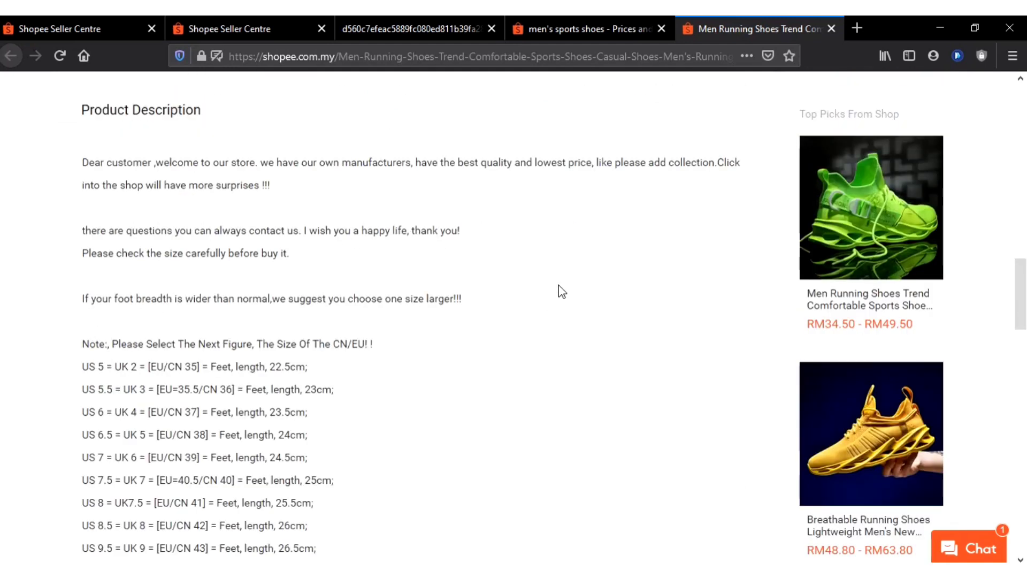
scroll(561, 292, down, 20)
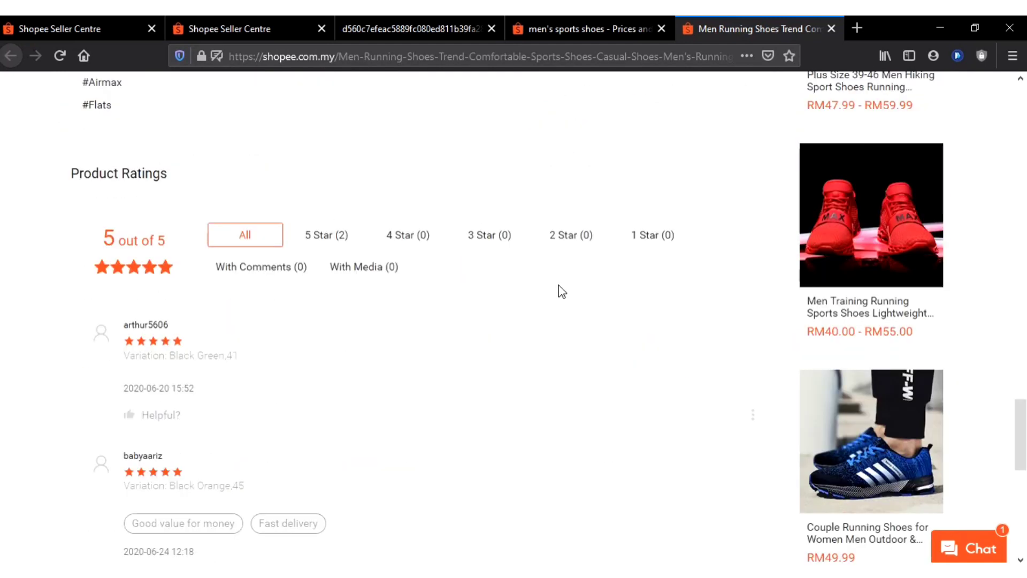
scroll(561, 292, up, 2)
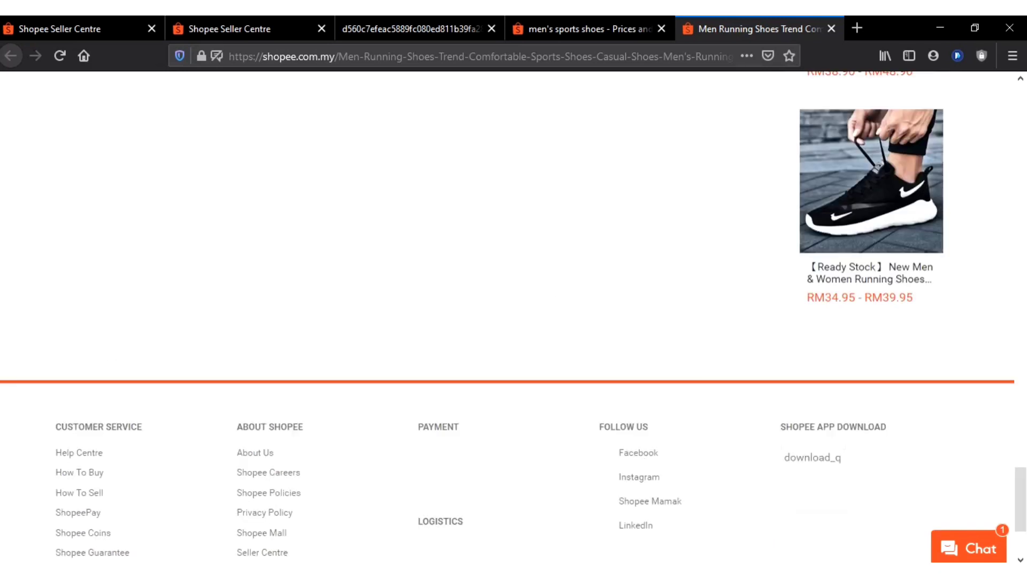
Examine the From The Same Shop and Similar Products sections below the running shoes' product ratings
scroll(514, 321, up, 4)
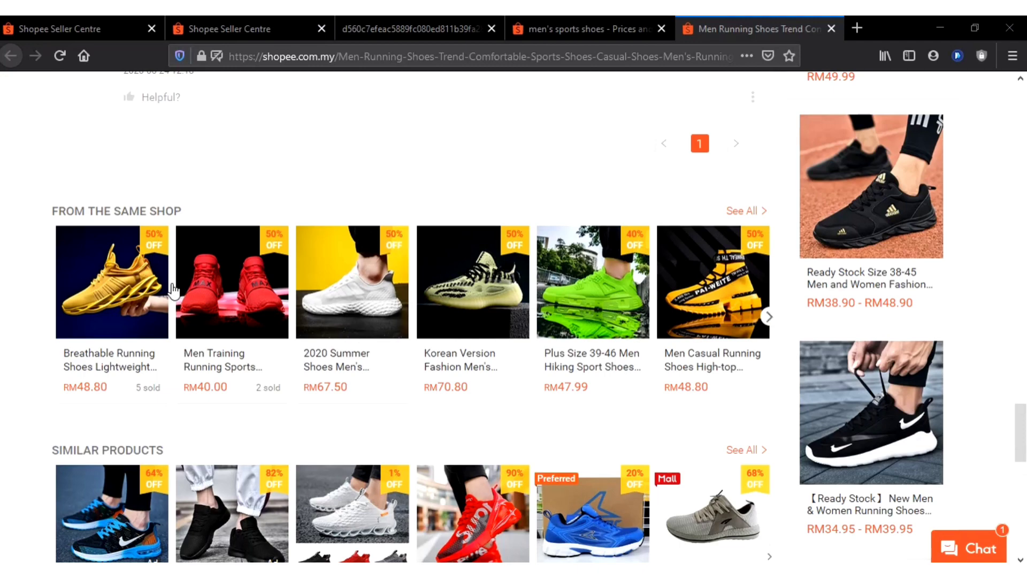
scroll(173, 290, down, 3)
scroll(173, 289, up, 5)
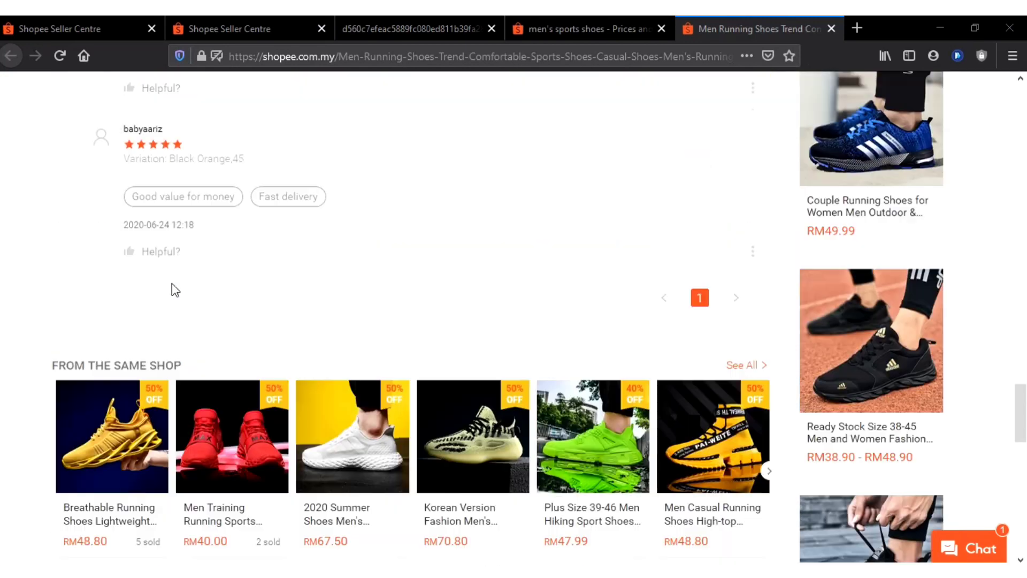
scroll(172, 289, down, 4)
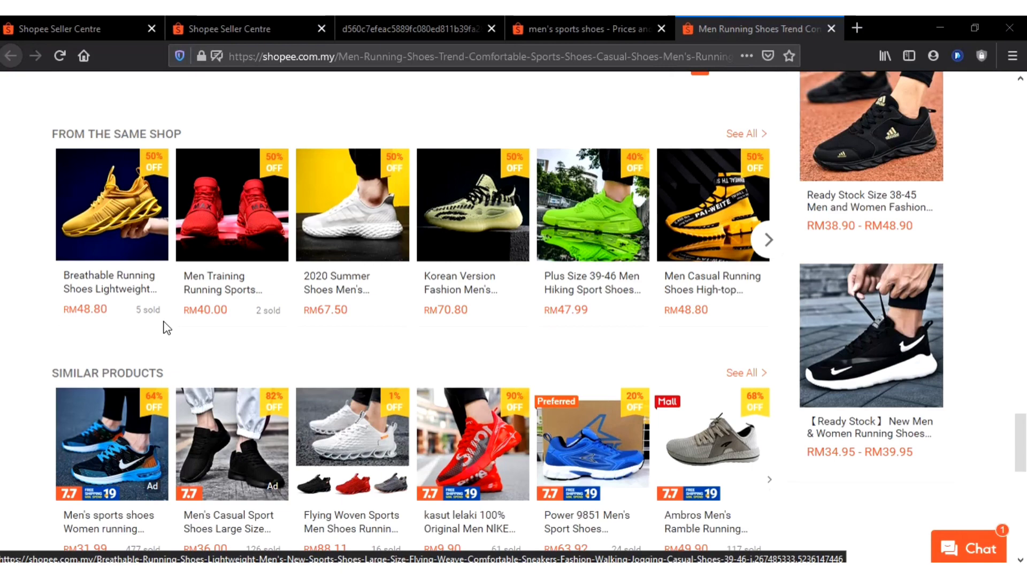
scroll(166, 327, down, 1)
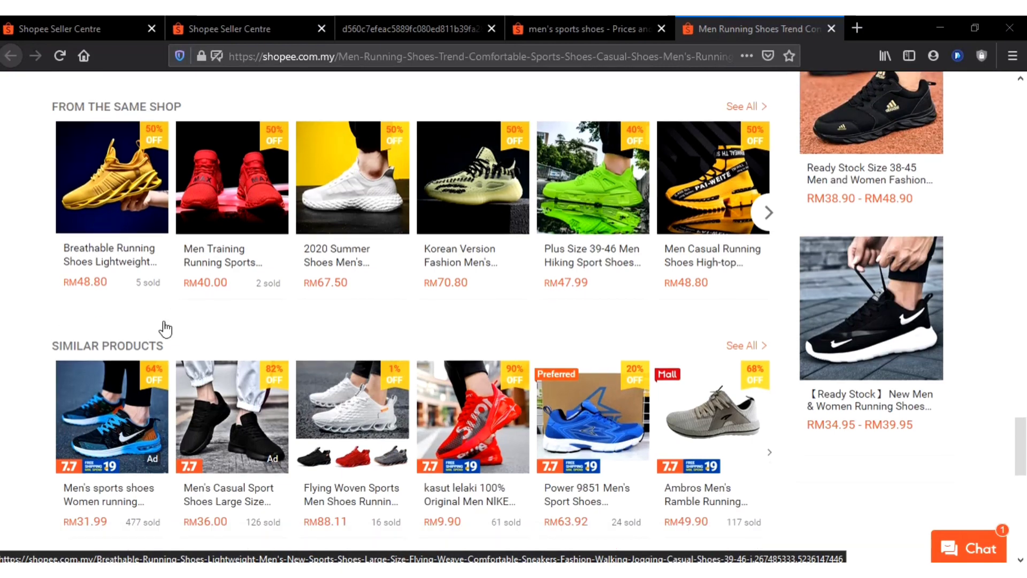
scroll(166, 327, down, 2)
scroll(423, 365, up, 12)
scroll(423, 366, up, 7)
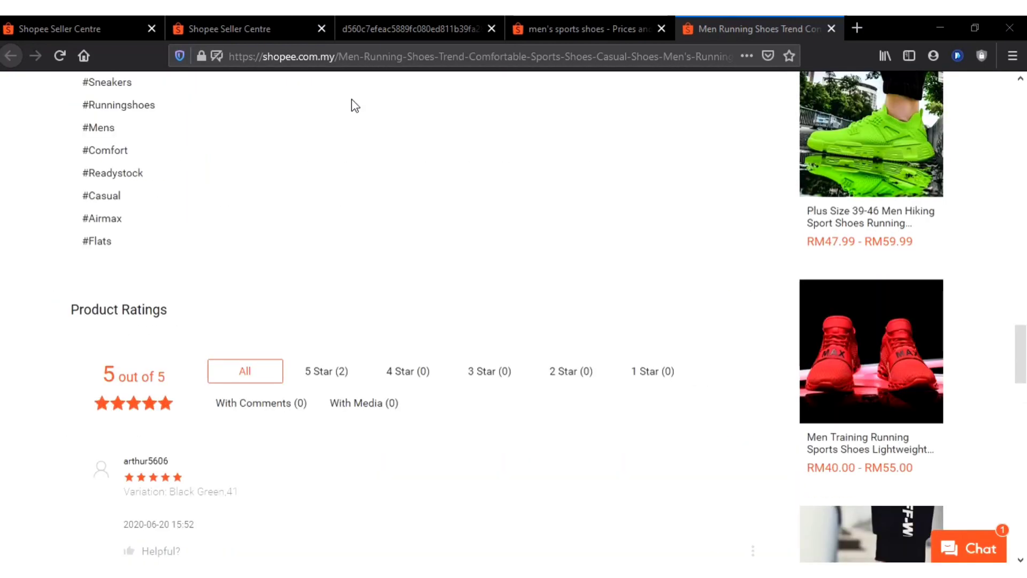
scroll(360, 287, down, 7)
scroll(363, 289, down, 8)
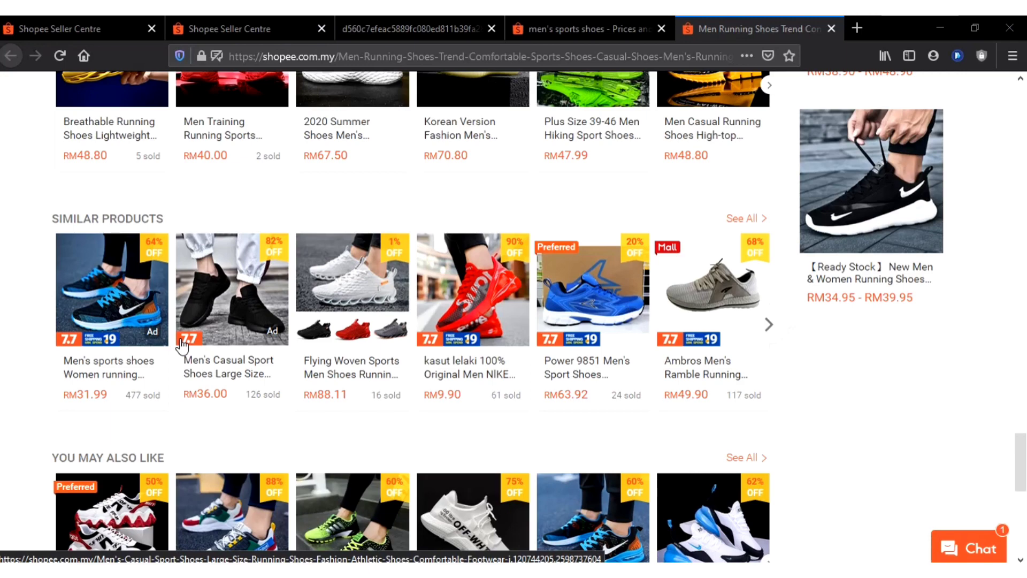
Browse the next set of Similar Products for ad-labelled listings, and return to the first set
scroll(233, 312, up, 15)
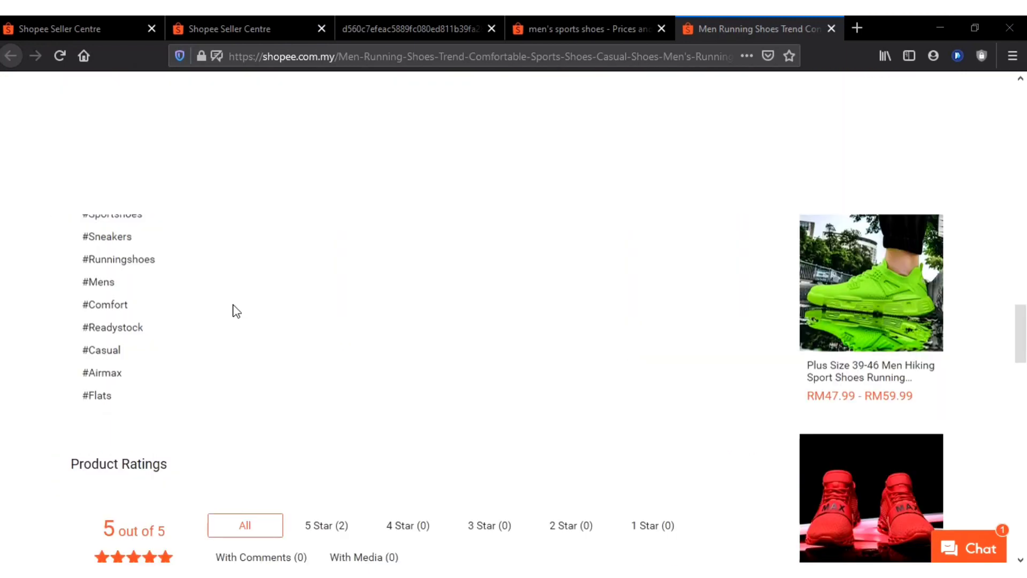
scroll(234, 312, down, 8)
scroll(234, 312, down, 10)
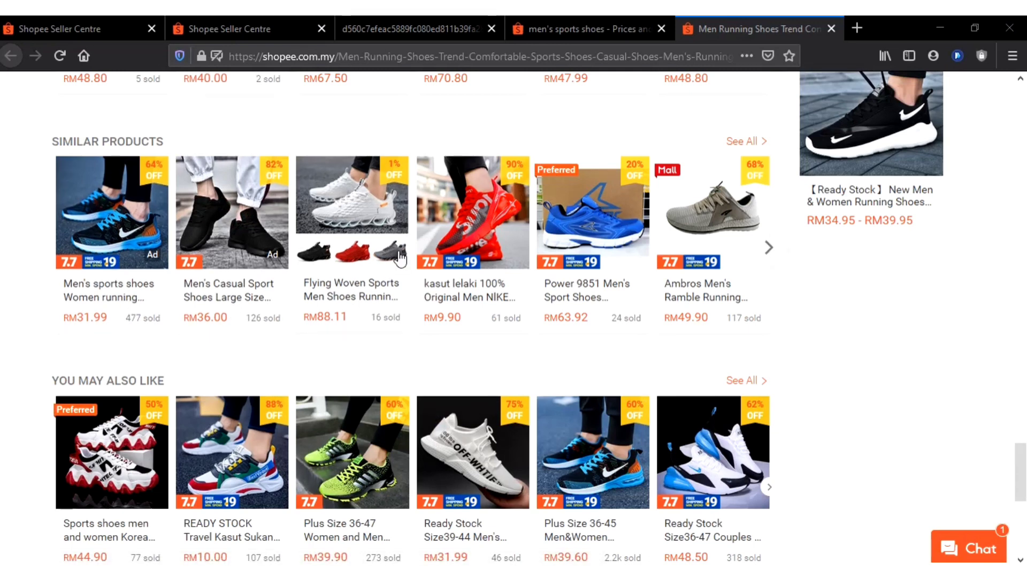
click(769, 247)
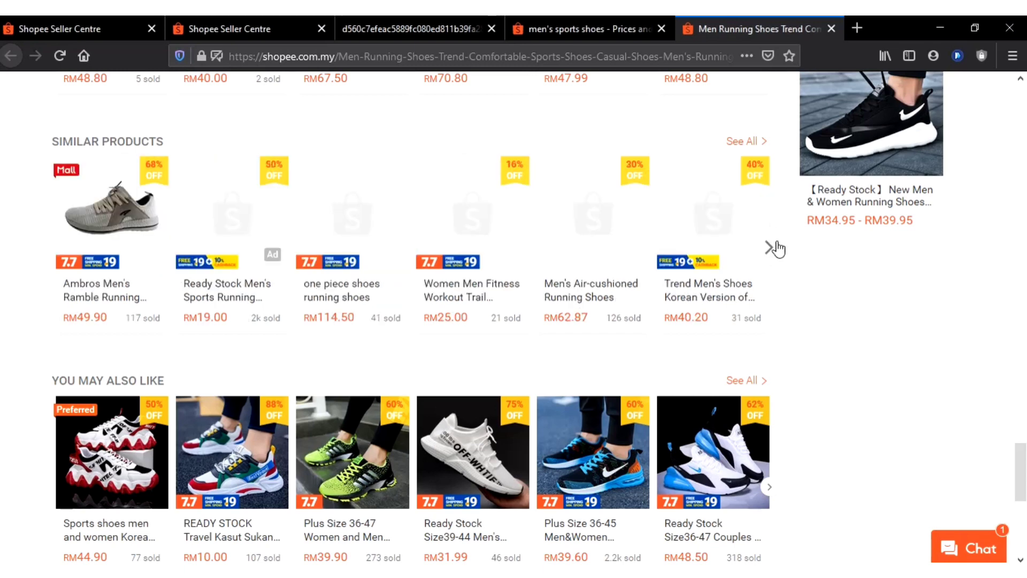
click(55, 251)
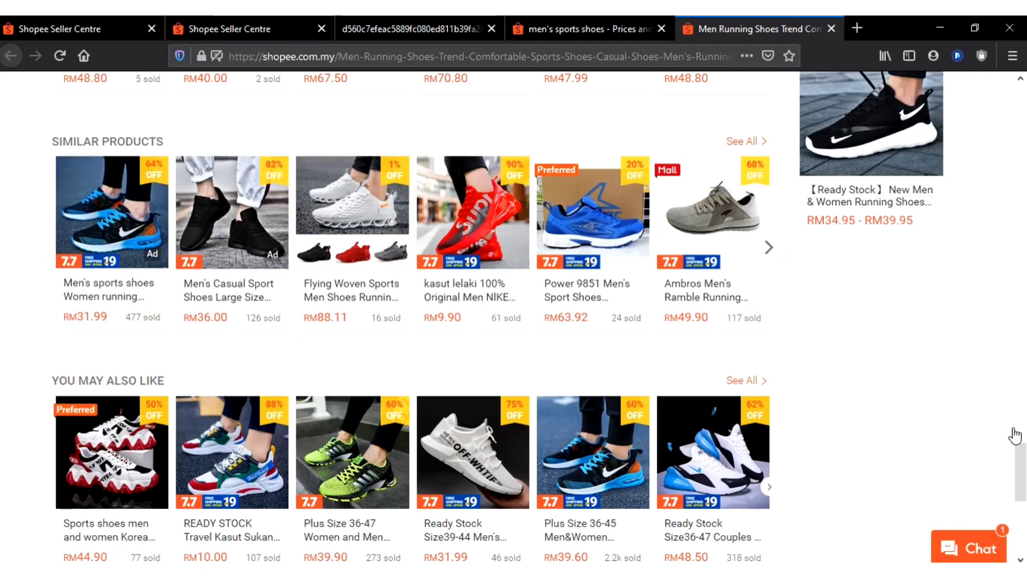
Go over the product page again from its purchase options and shop details through the description to Similar Products
scroll(1016, 434, up, 3)
scroll(1016, 434, up, 15)
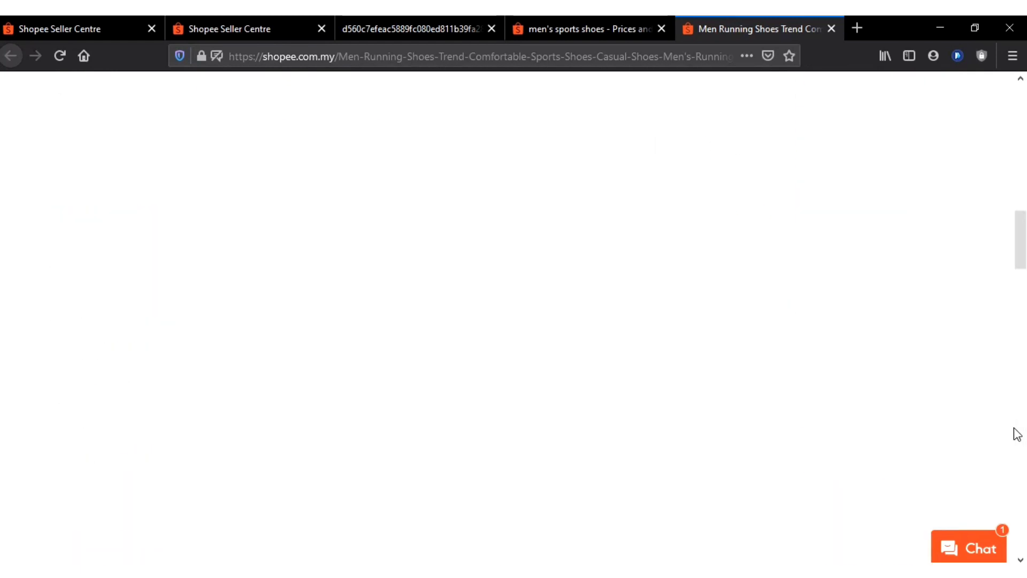
scroll(1016, 431, up, 8)
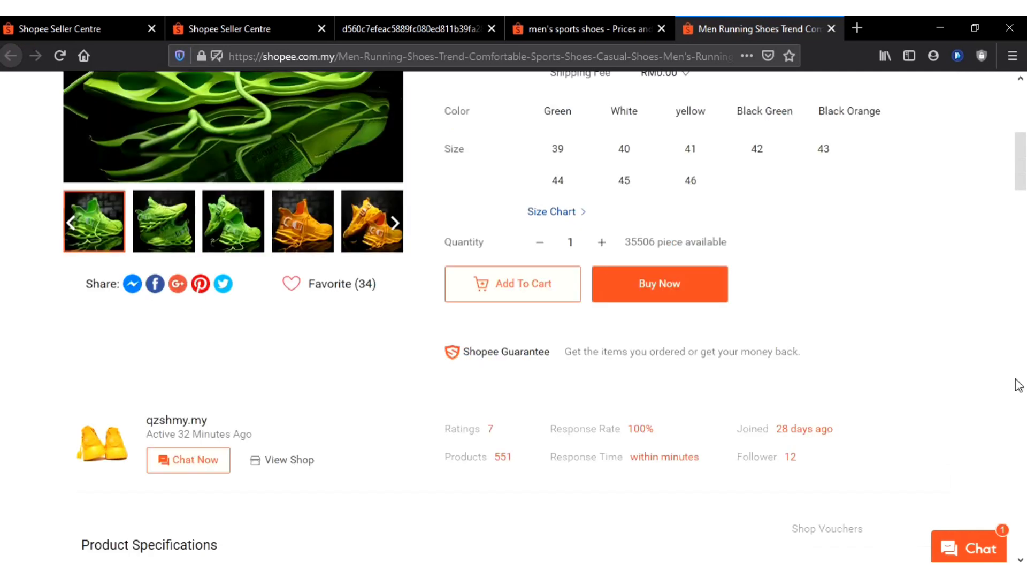
scroll(1017, 383, down, 9)
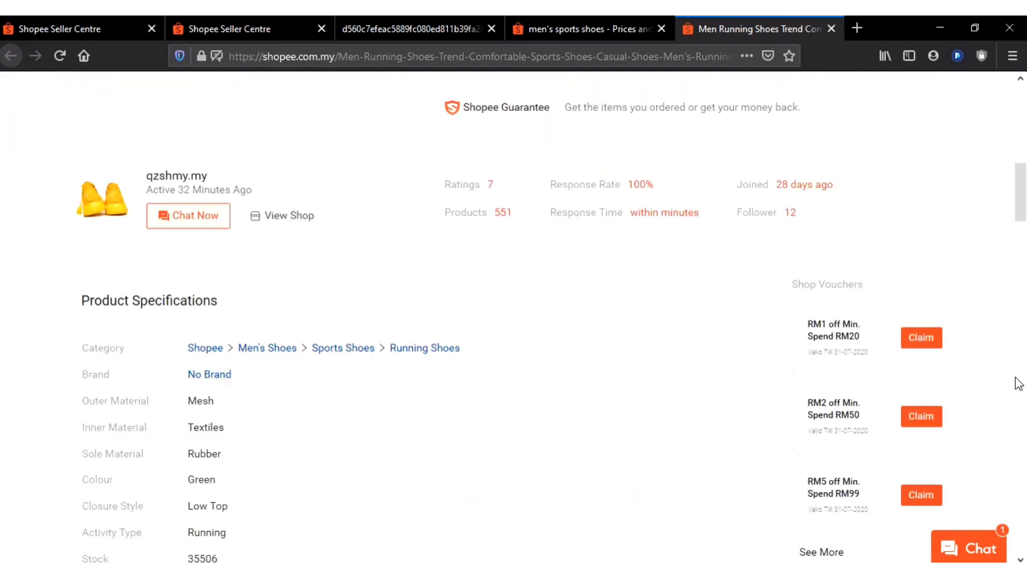
scroll(818, 332, down, 6)
scroll(663, 302, down, 12)
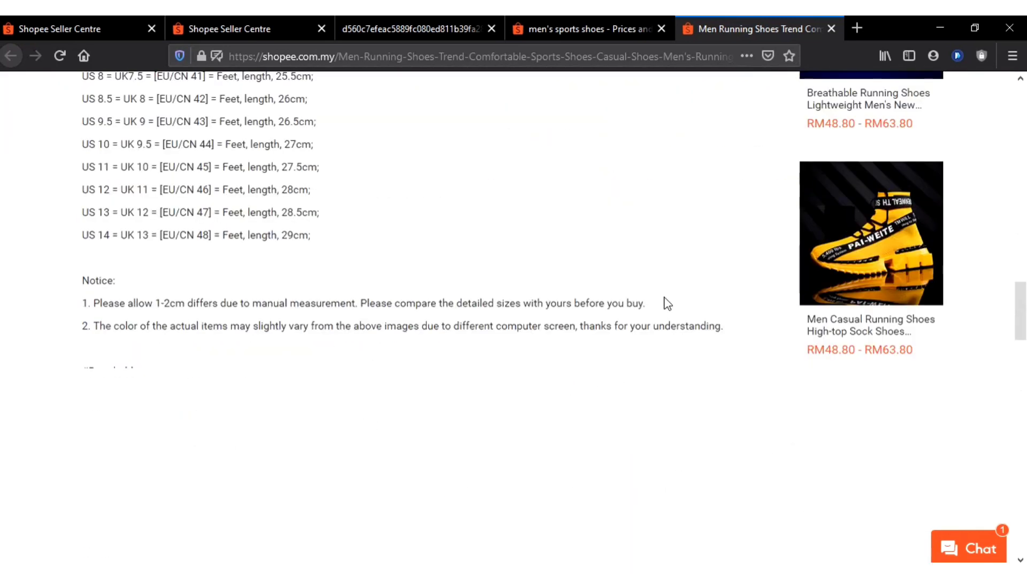
scroll(659, 303, down, 11)
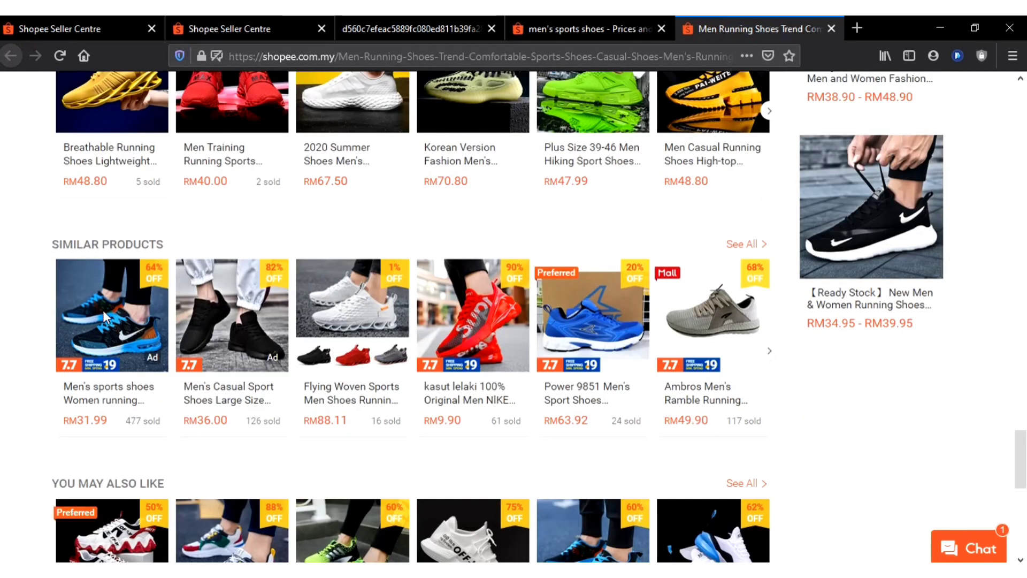
Compare the ad-labelled shoes under Similar Products with the From The Same Shop and You May Also Like sections
scroll(102, 284, down, 2)
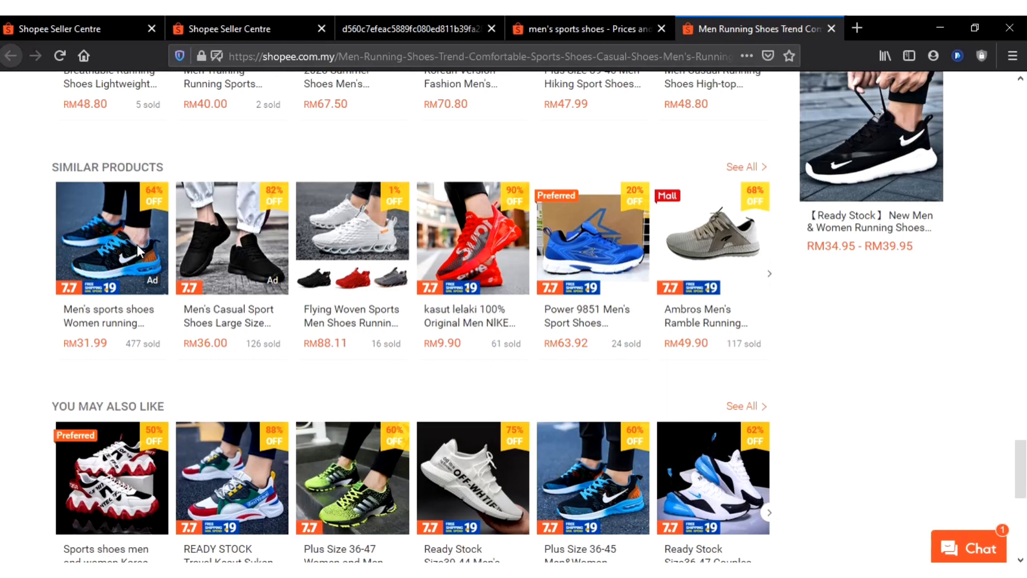
scroll(137, 245, up, 4)
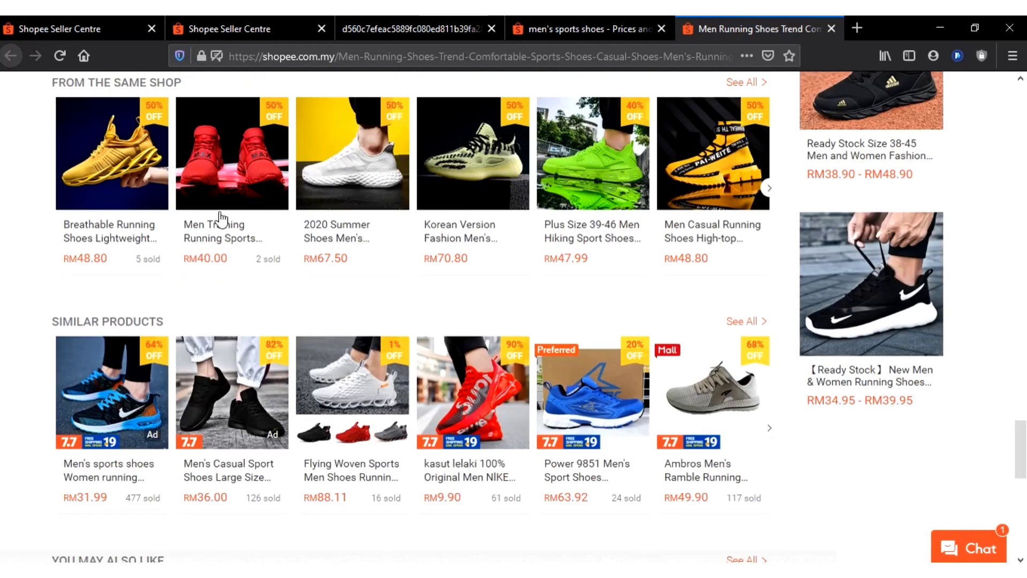
scroll(47, 179, down, 4)
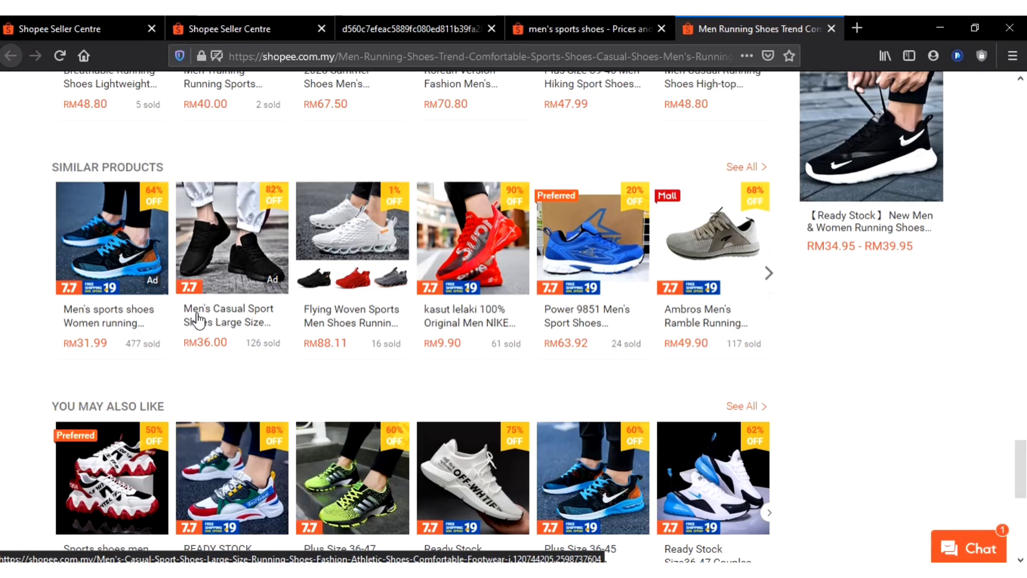
scroll(197, 320, down, 3)
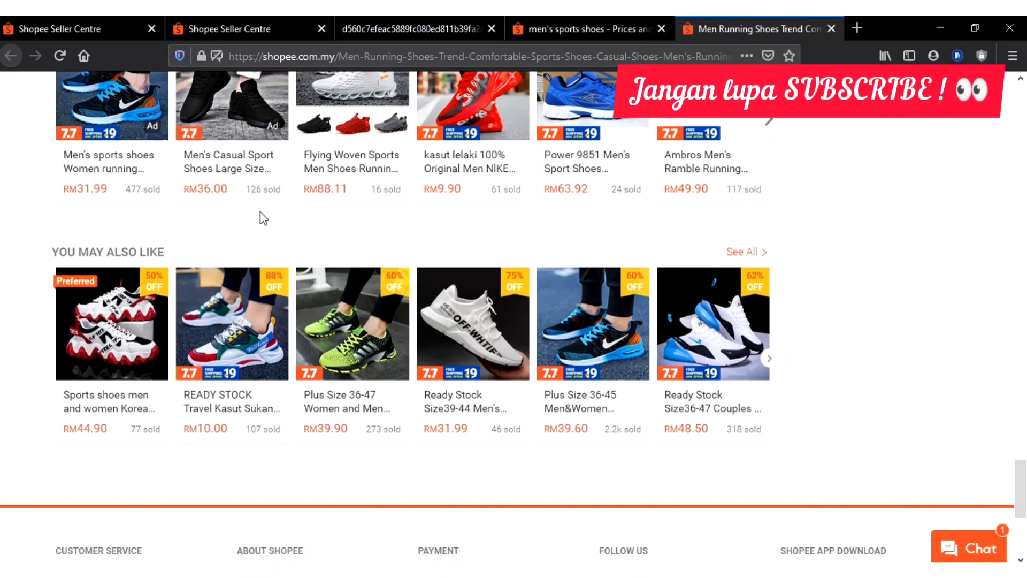
scroll(259, 217, up, 2)
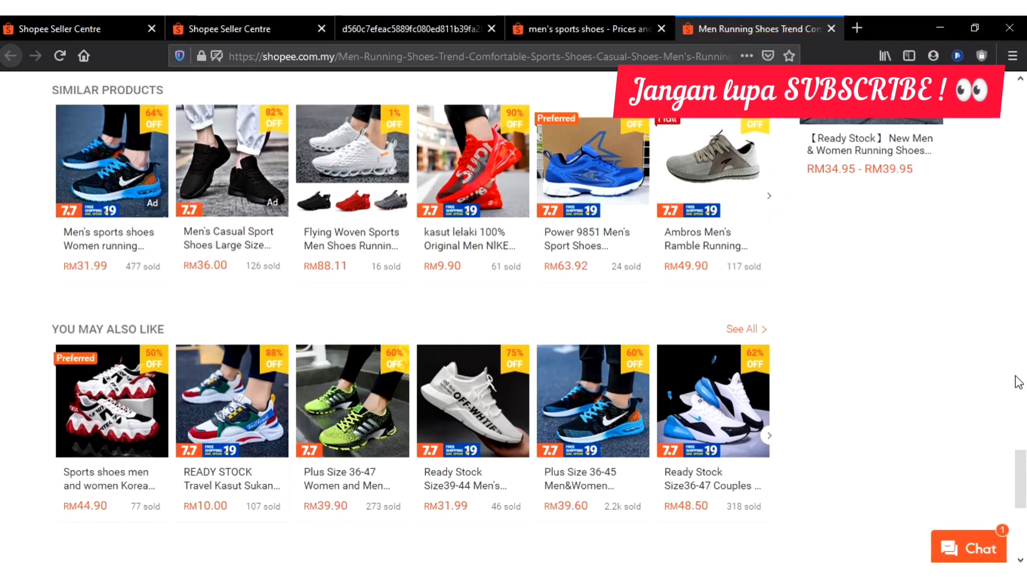
scroll(1006, 383, up, 2)
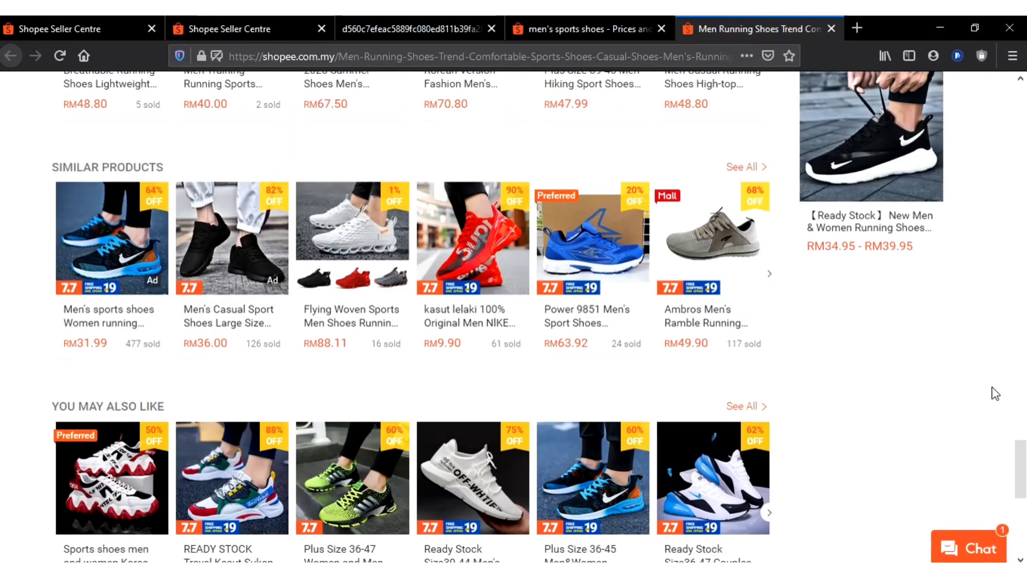
Check the Similar Products and You May Also Like sections once more, and return to the running shoes' title and price
scroll(992, 387, down, 2)
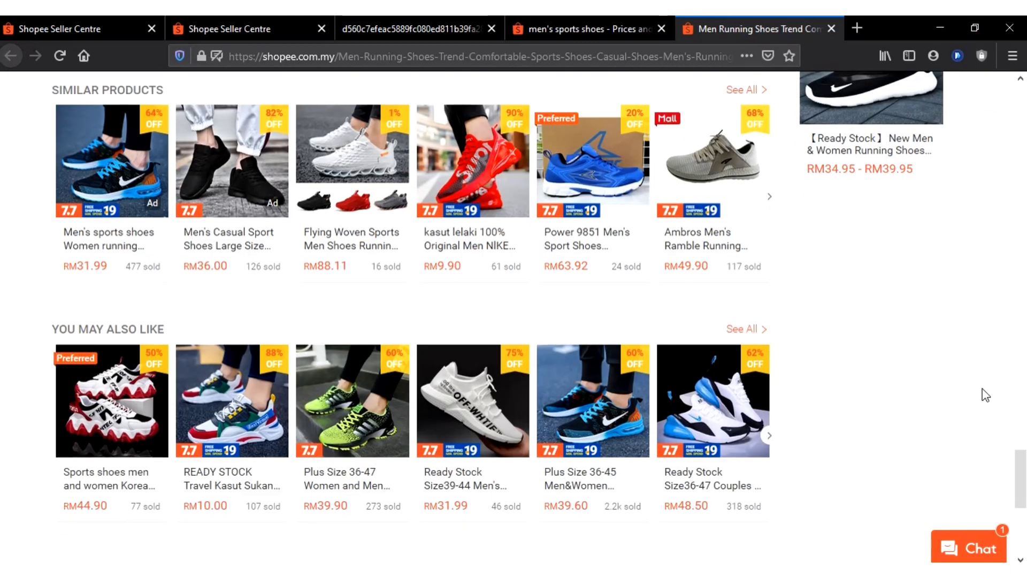
scroll(986, 395, up, 15)
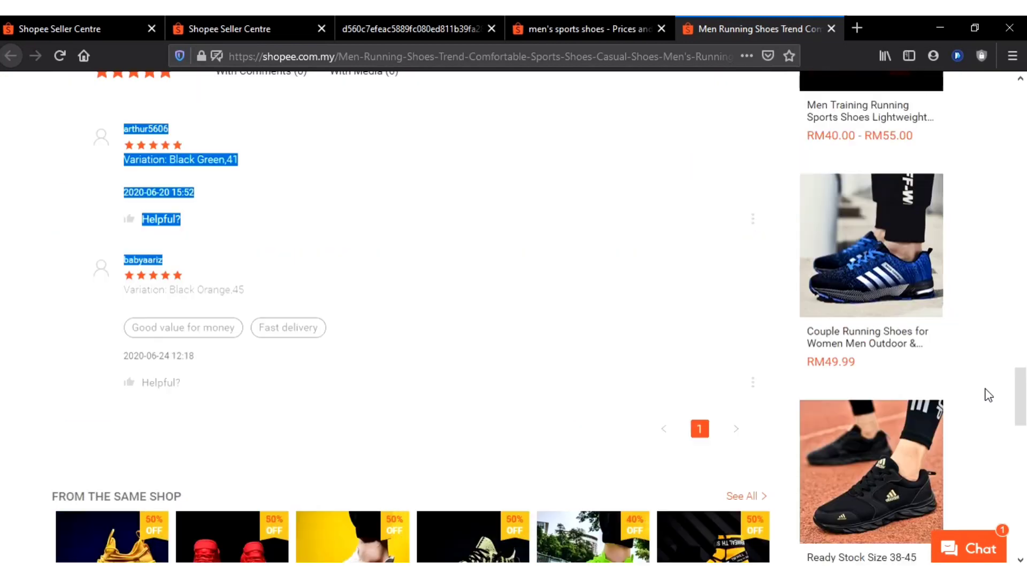
scroll(988, 394, up, 20)
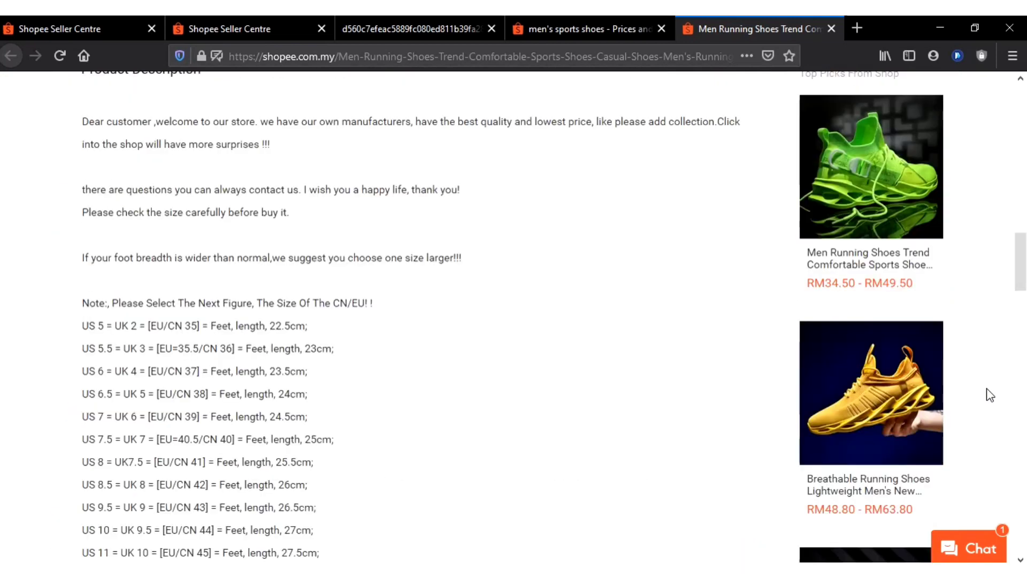
scroll(989, 394, up, 12)
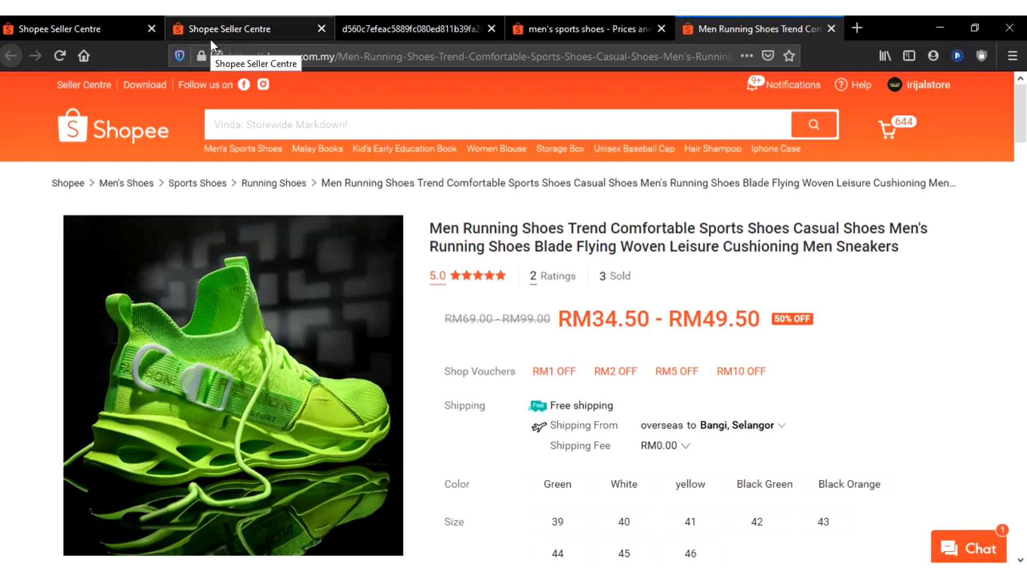
Return to the Keyword Ads overview, and switch to the Marketing Centre's marketing tools to view the Top Picks description
click(216, 20)
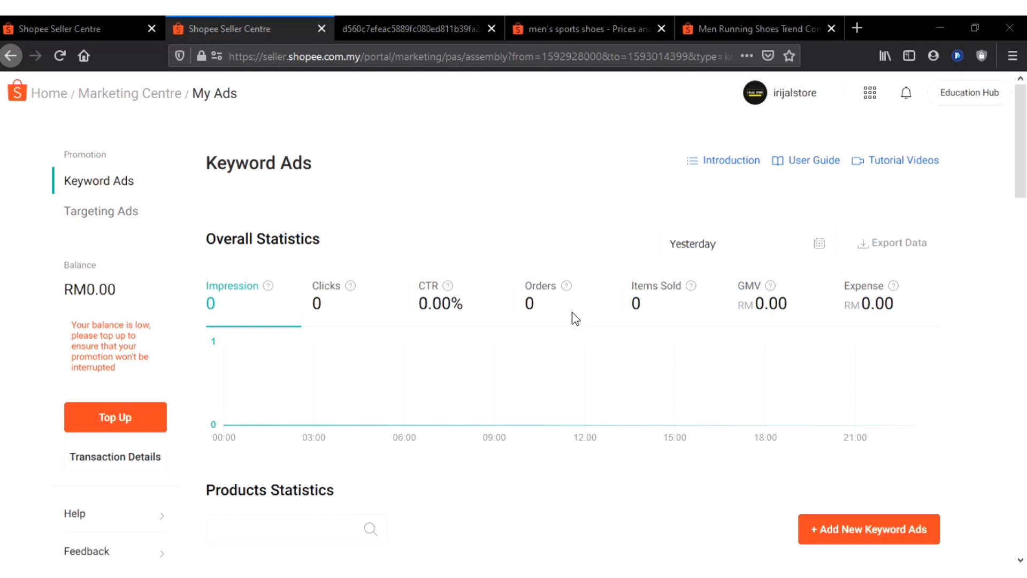
click(97, 19)
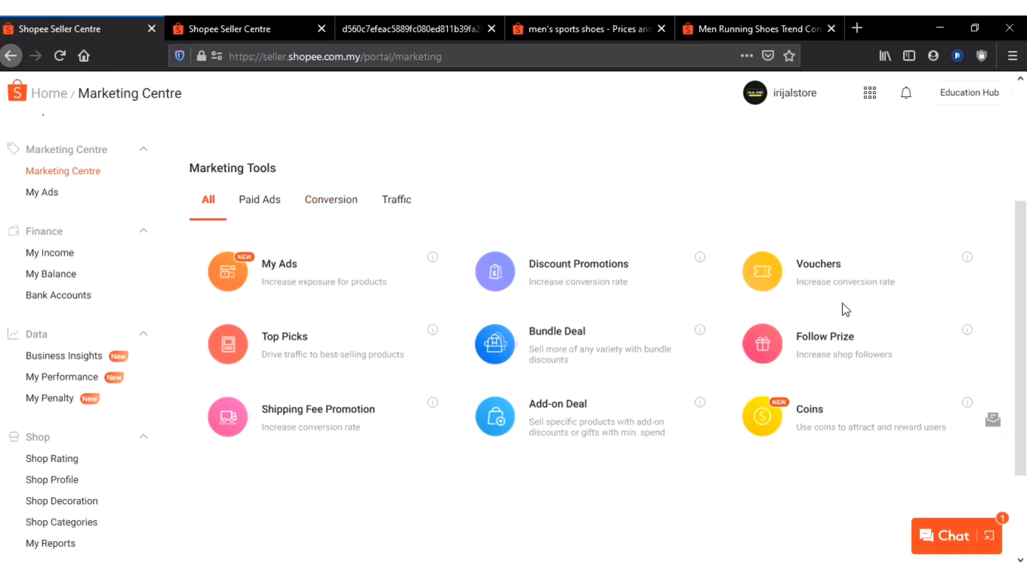
mouse_move(258, 291)
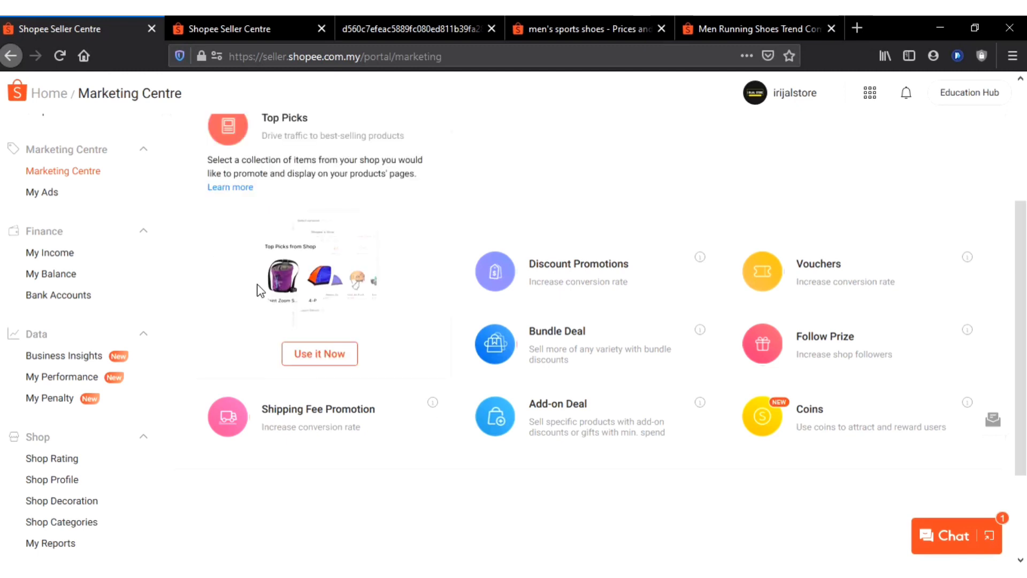